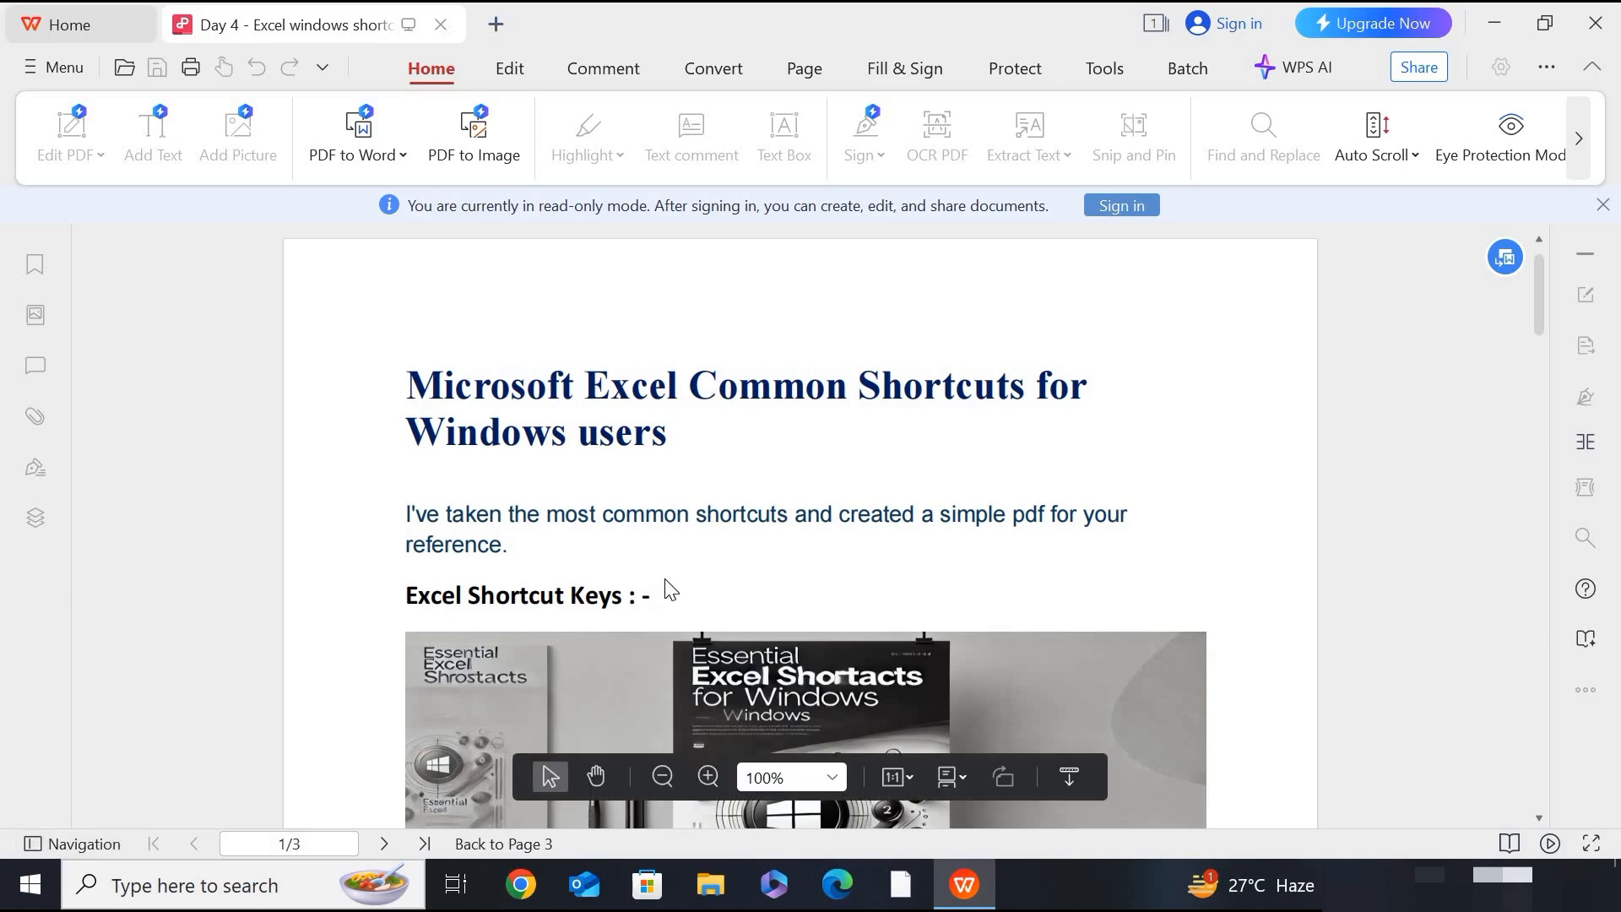
- Read through the three-page table of common Excel shortcut keys for Windows and their descriptions
scroll(667, 588, "down", 10)
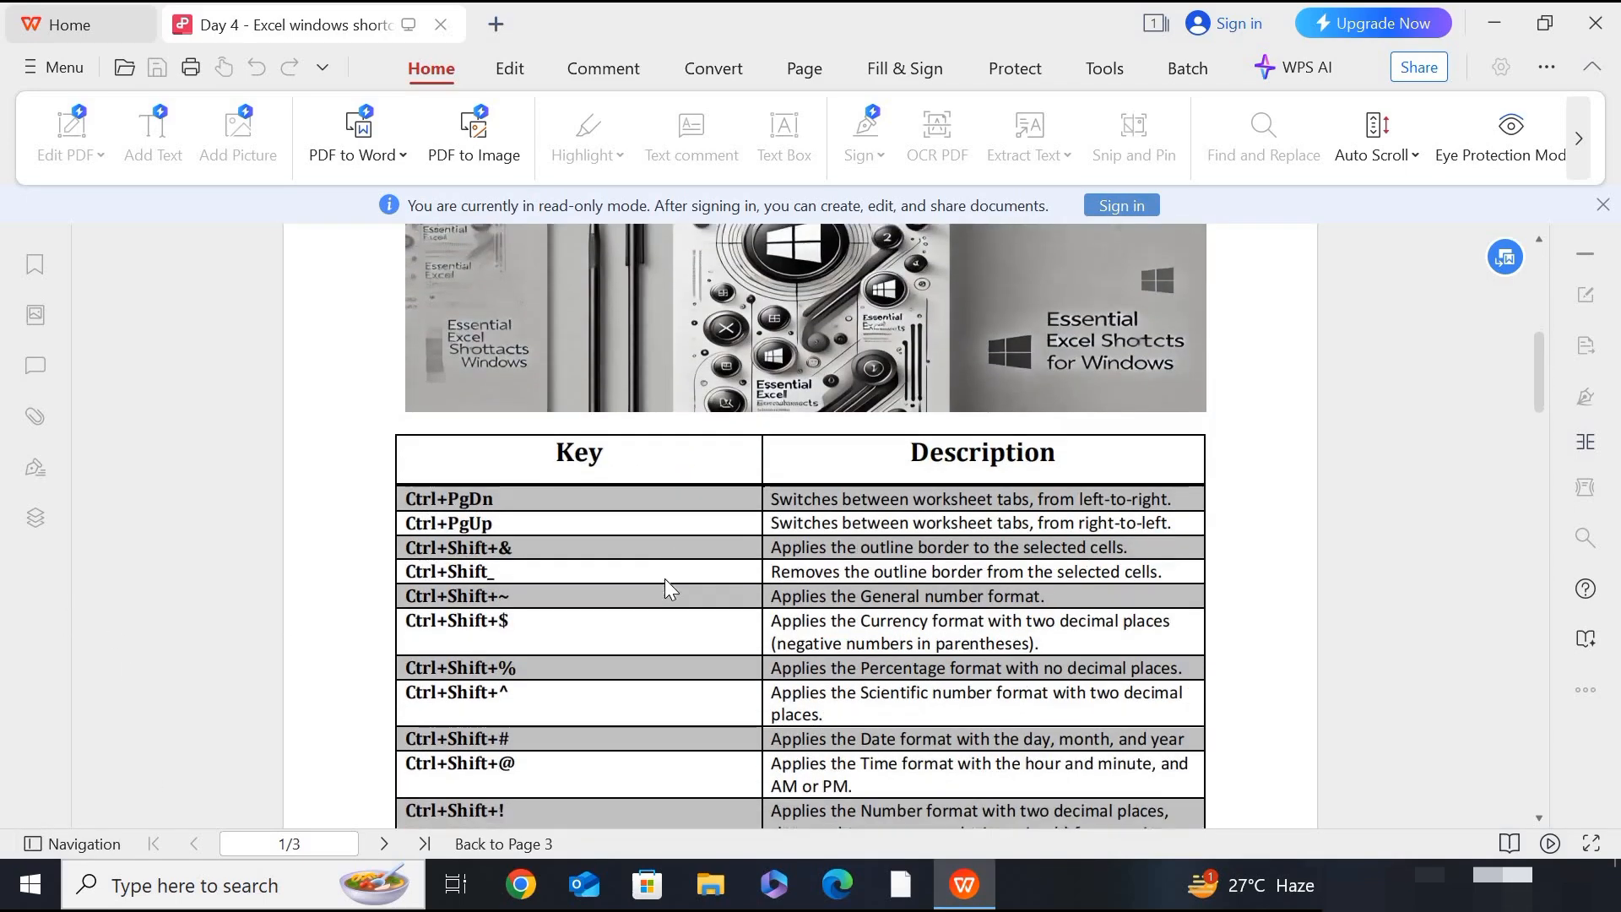
scroll(666, 580, "down", 5)
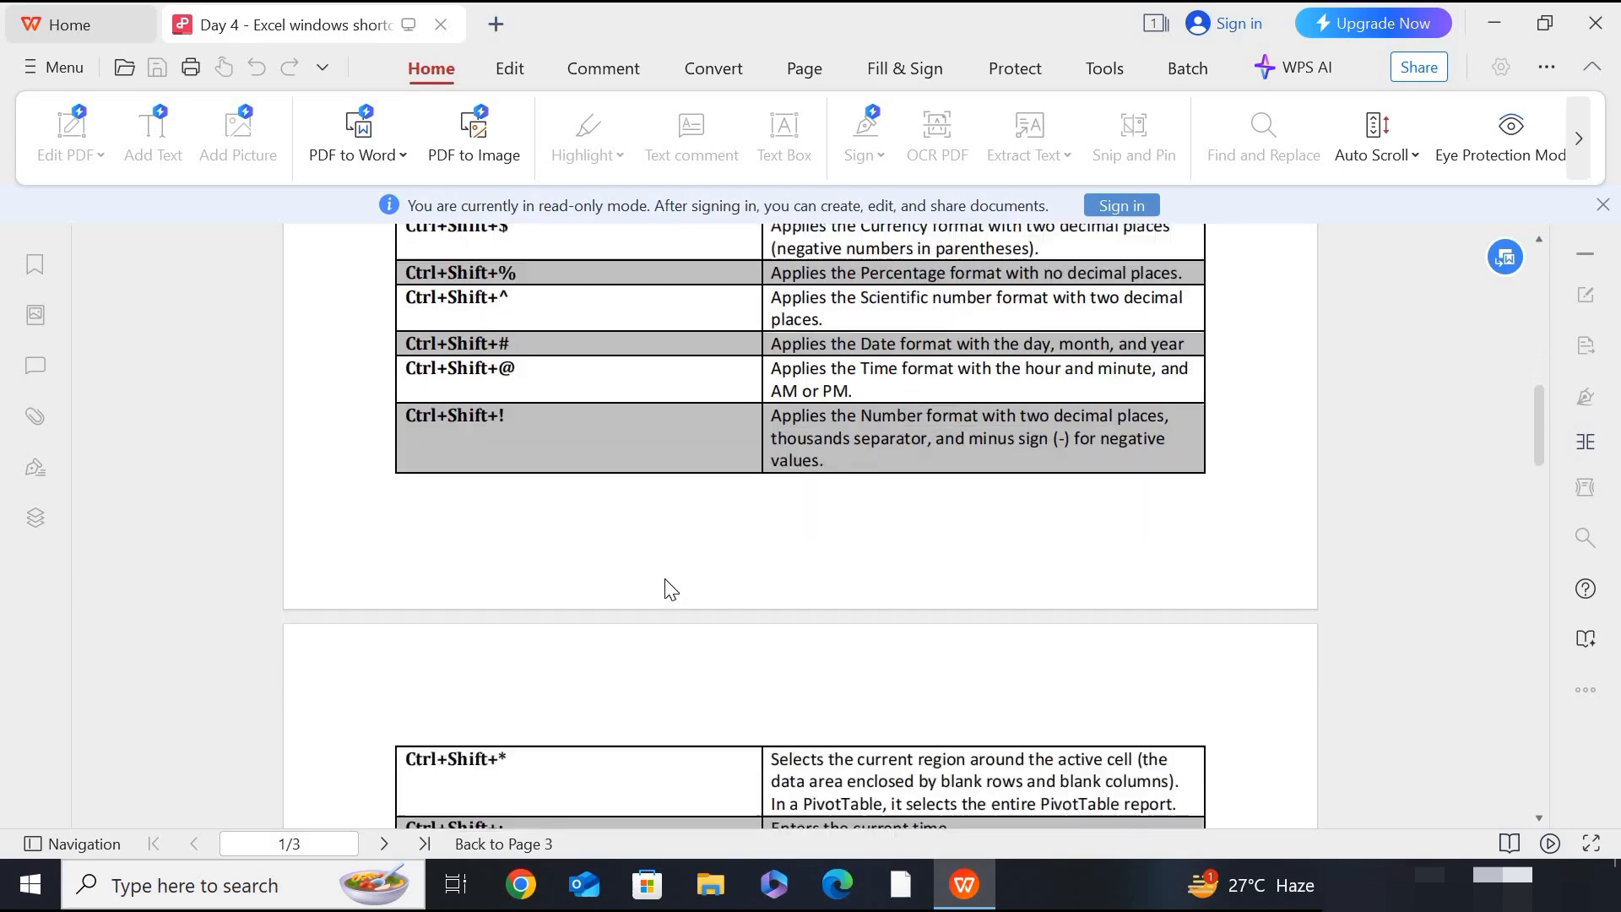
scroll(667, 588, "down", 6)
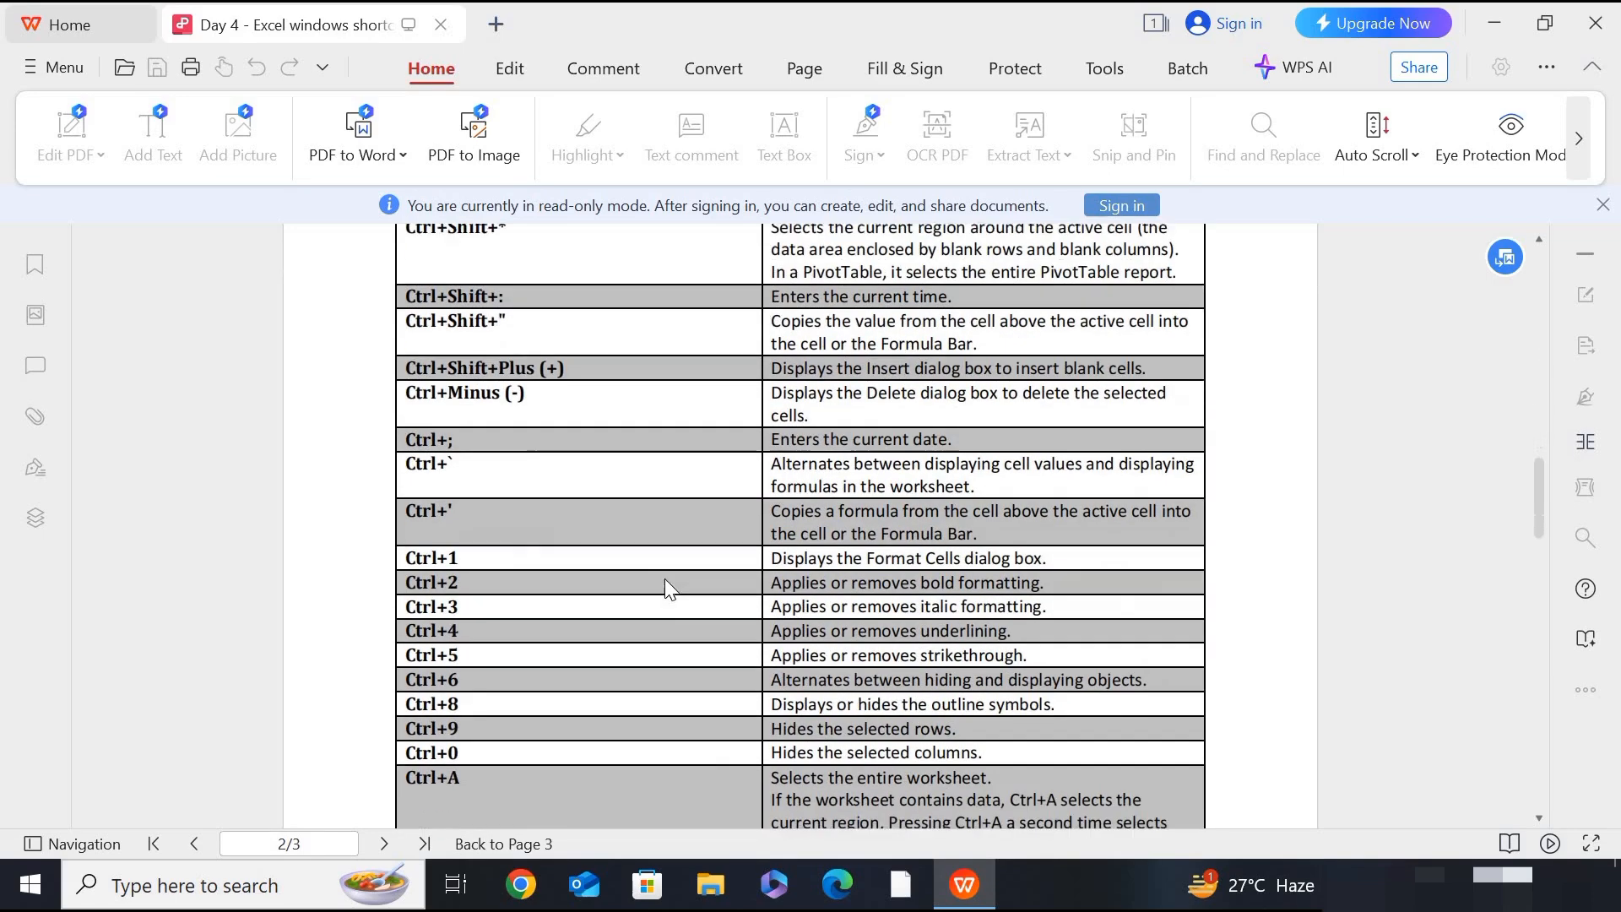
scroll(665, 579, "down", 7)
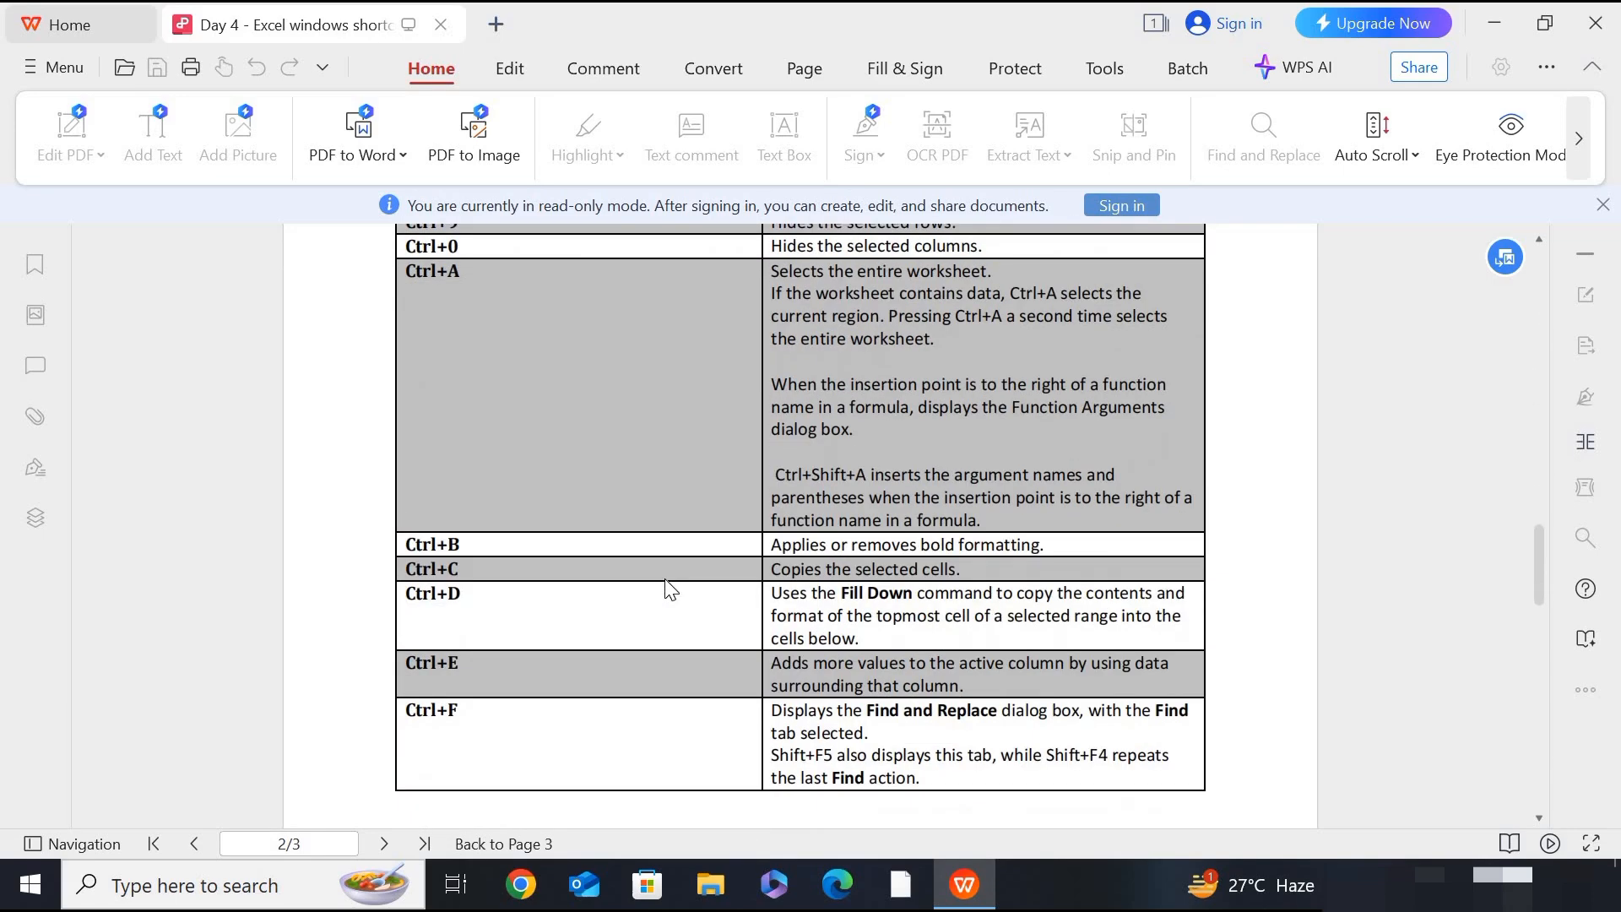
scroll(670, 588, "down", 5)
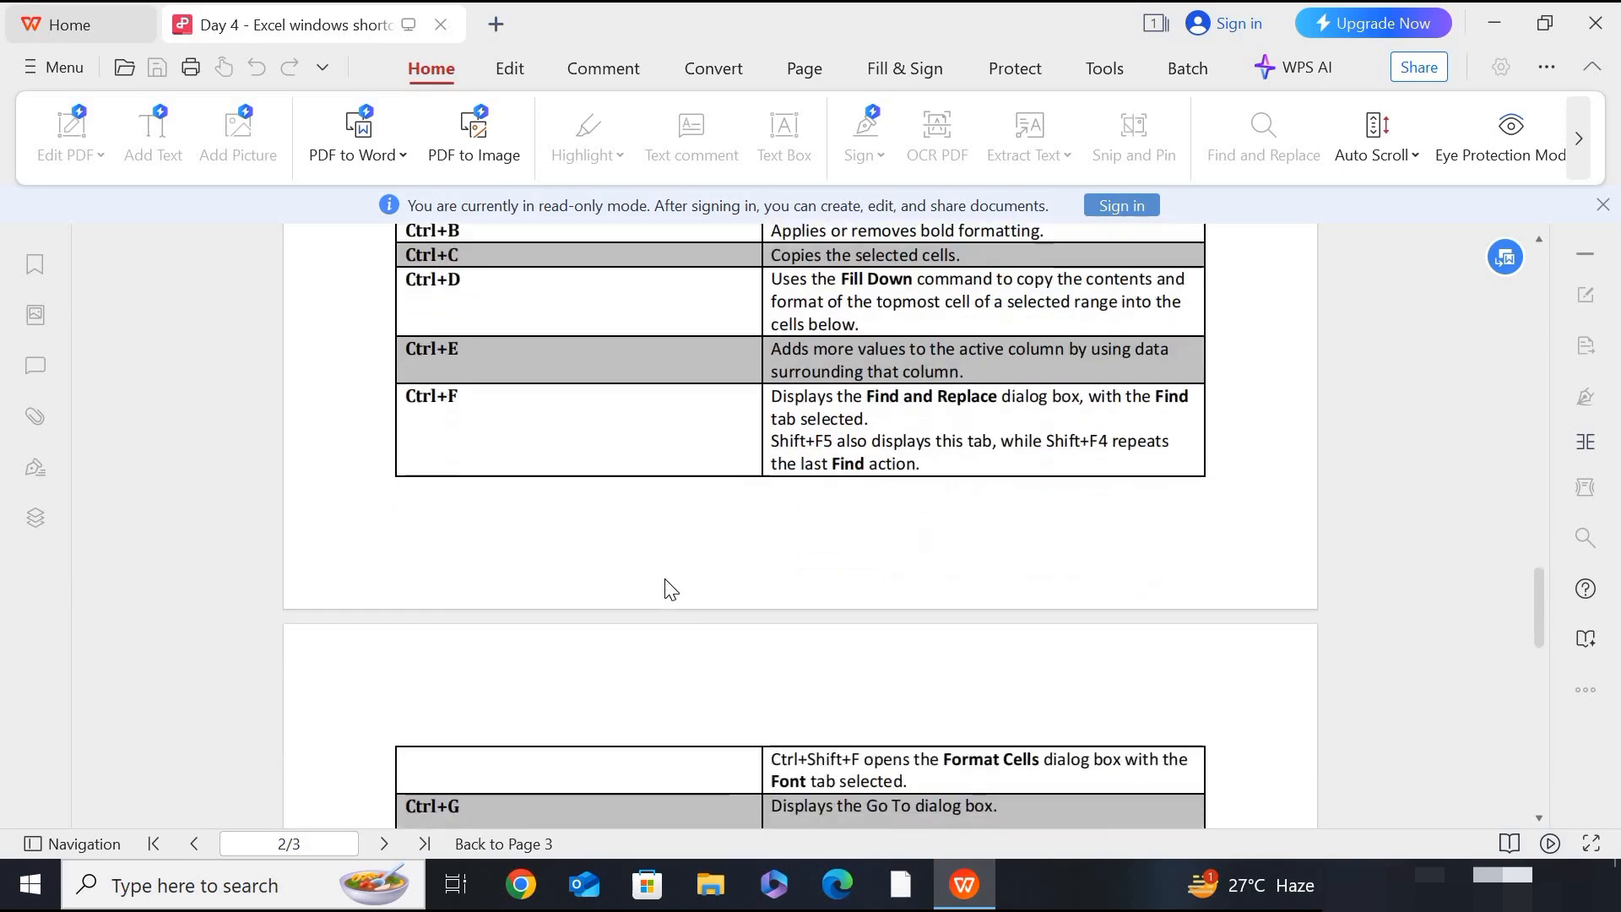
scroll(666, 589, "down", 2)
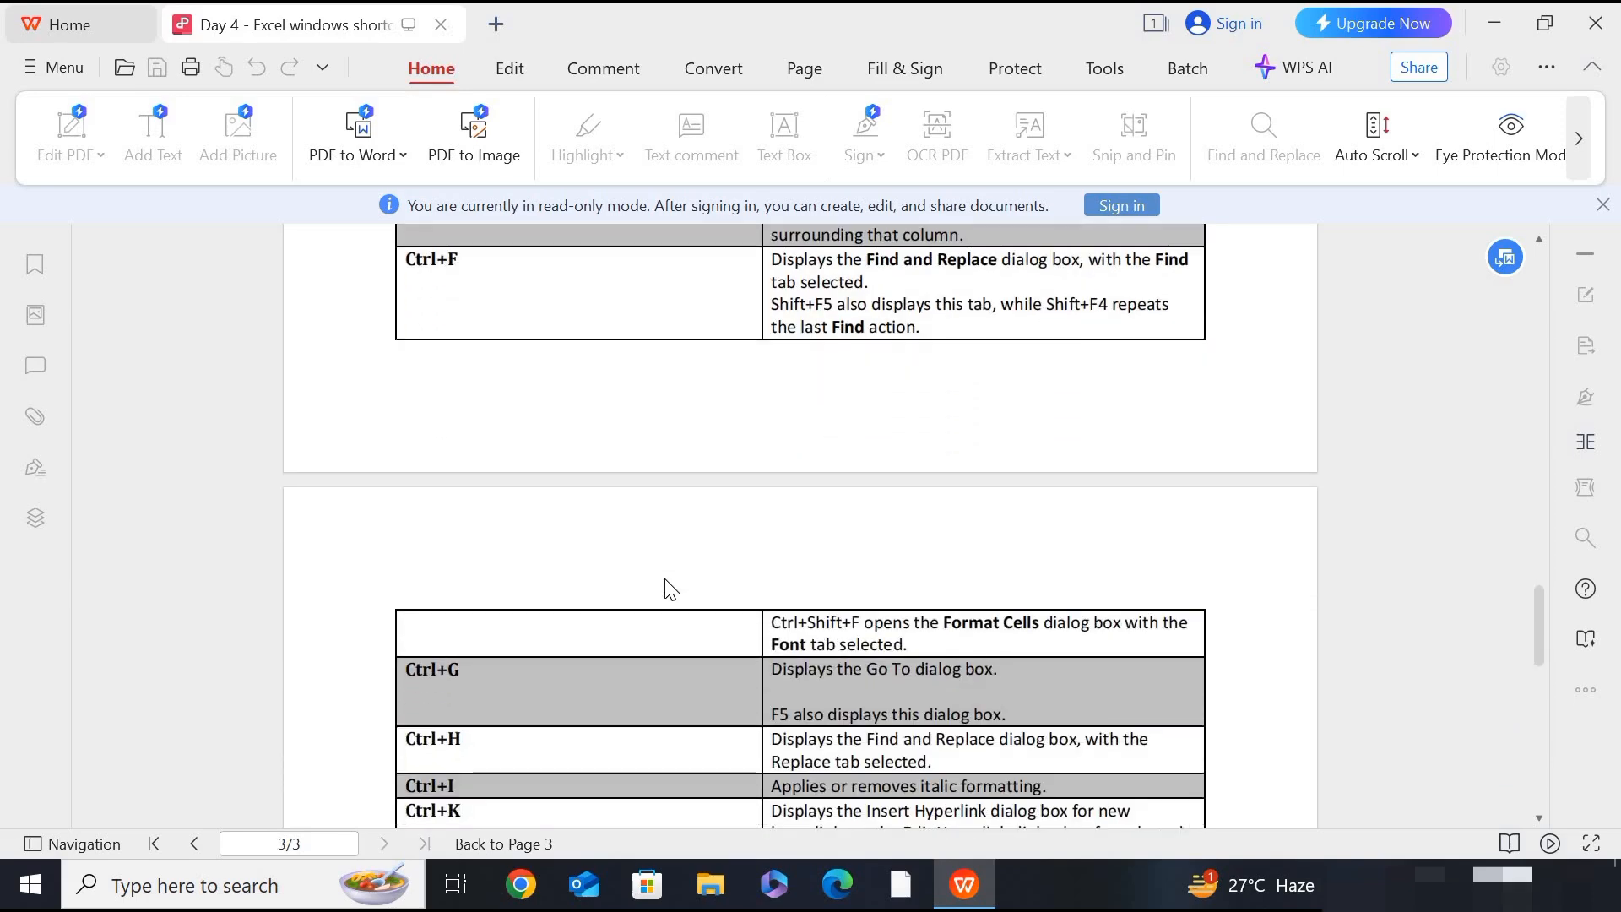
scroll(671, 589, "down", 3)
scroll(671, 588, "down", 3)
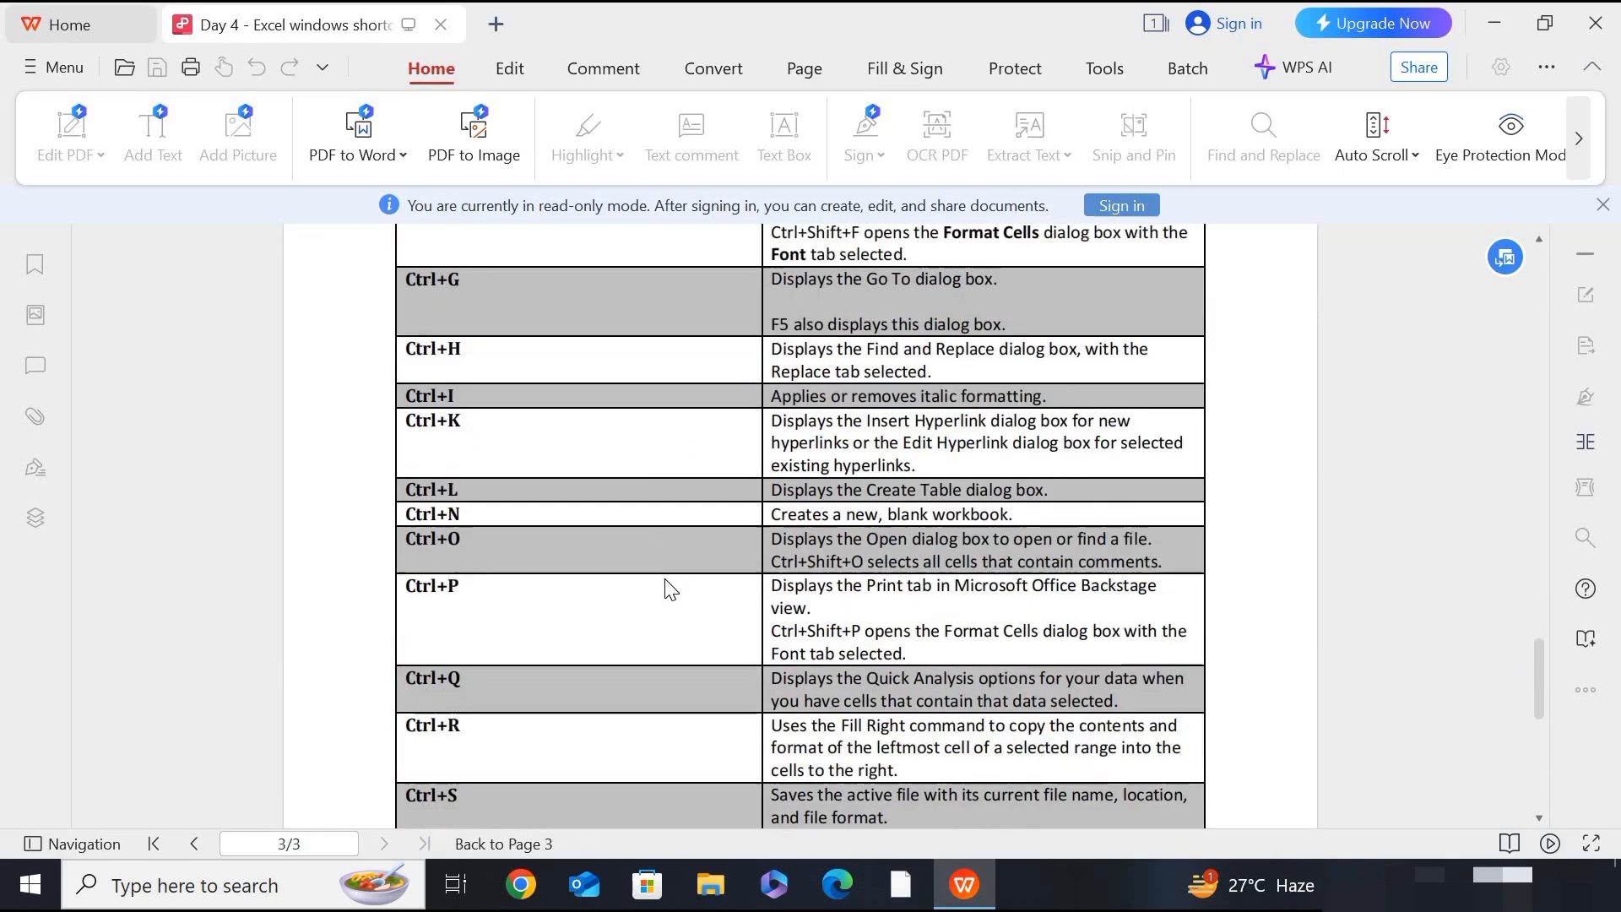
scroll(671, 589, "down", 5)
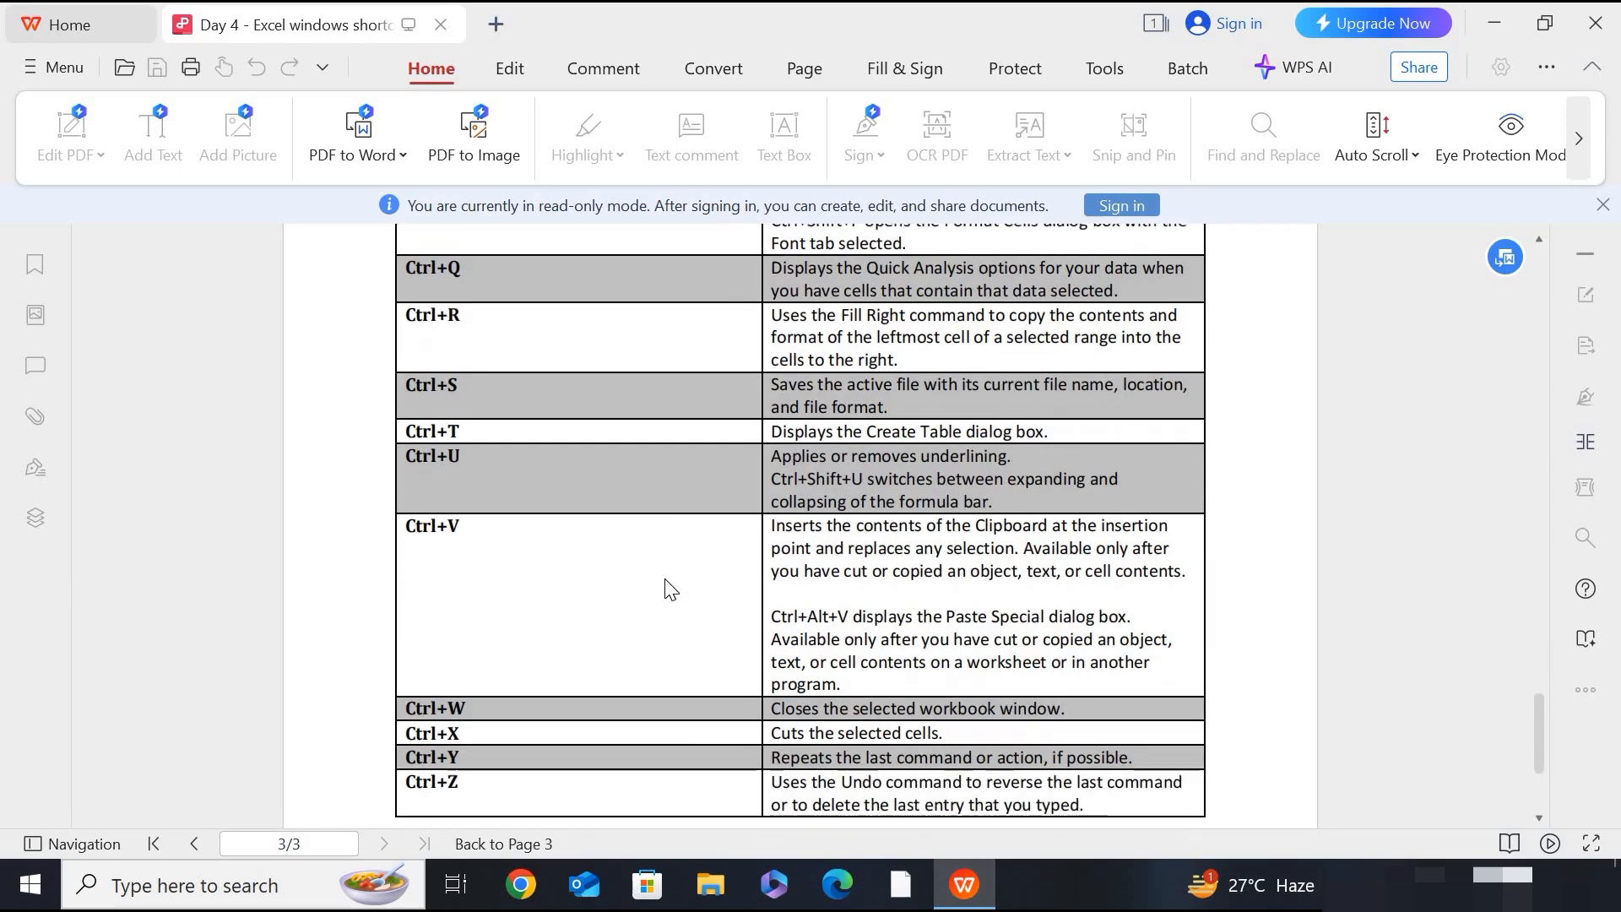
scroll(671, 589, "down", 3)
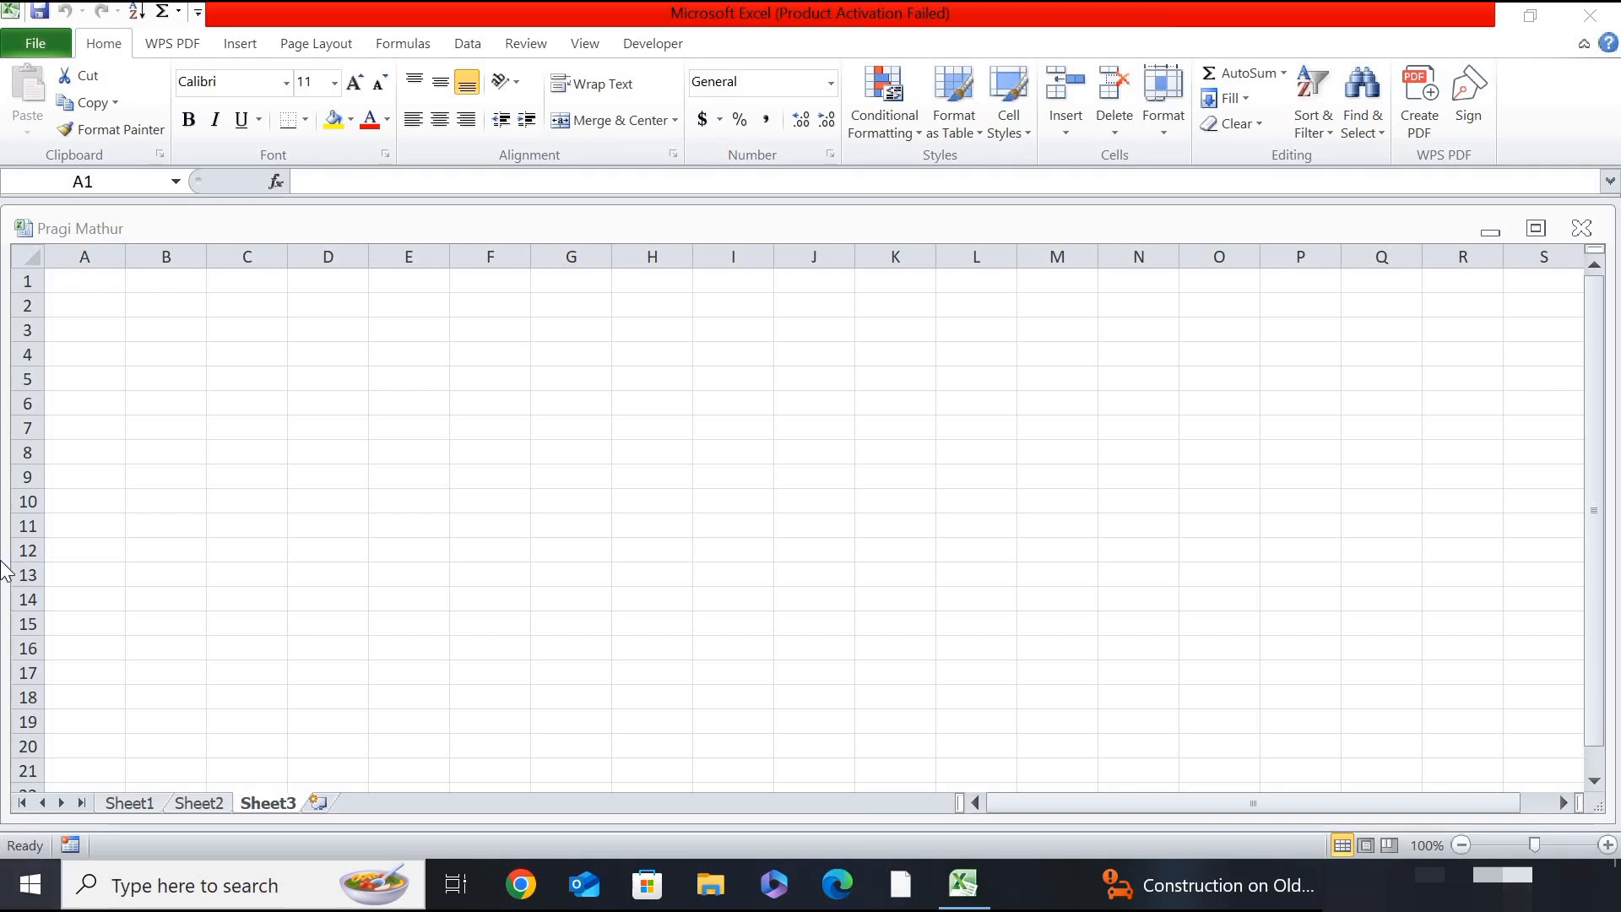
- Enter the title "Monthly Spending Plan" in cell A1 of Sheet3 in the Excel workbook
double_click(101, 279)
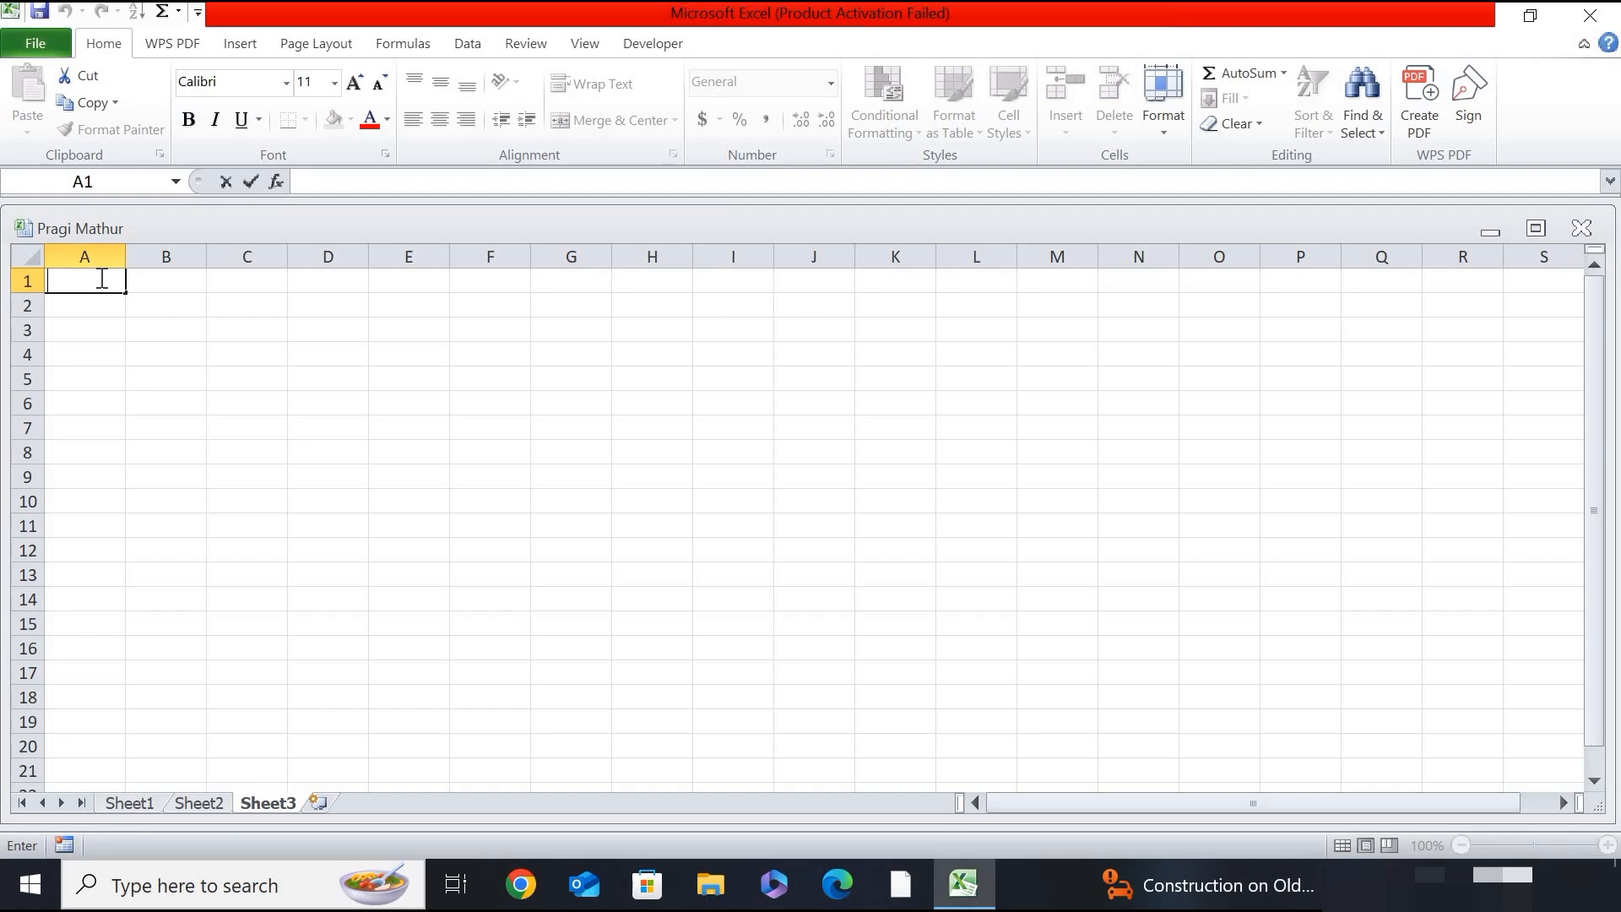
type("Monthly S")
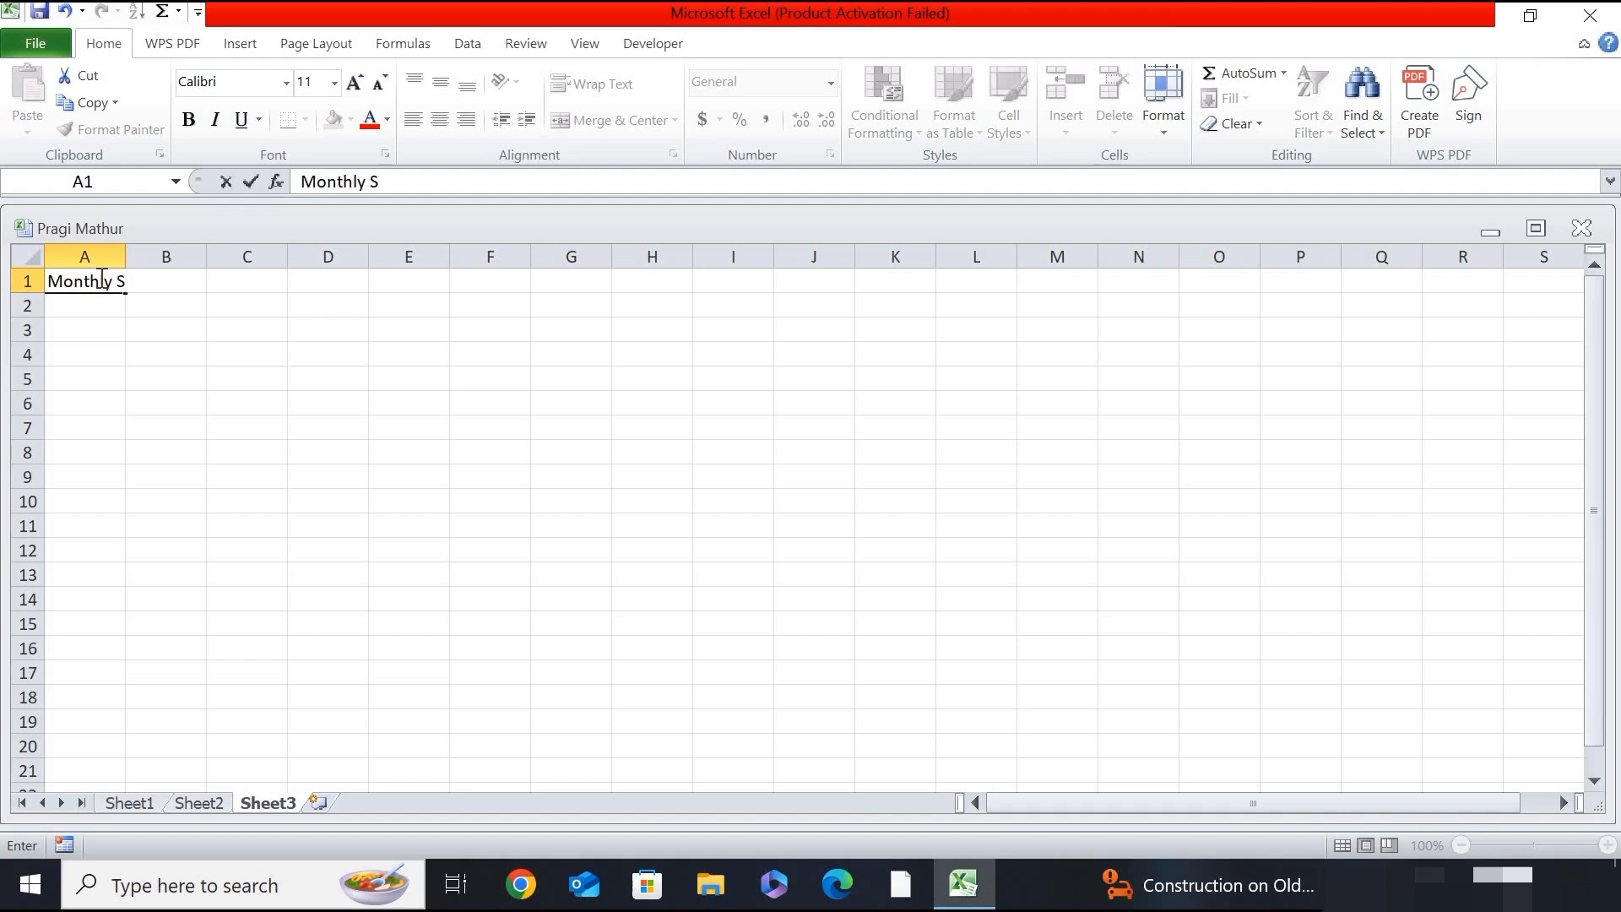
type("pending Pl")
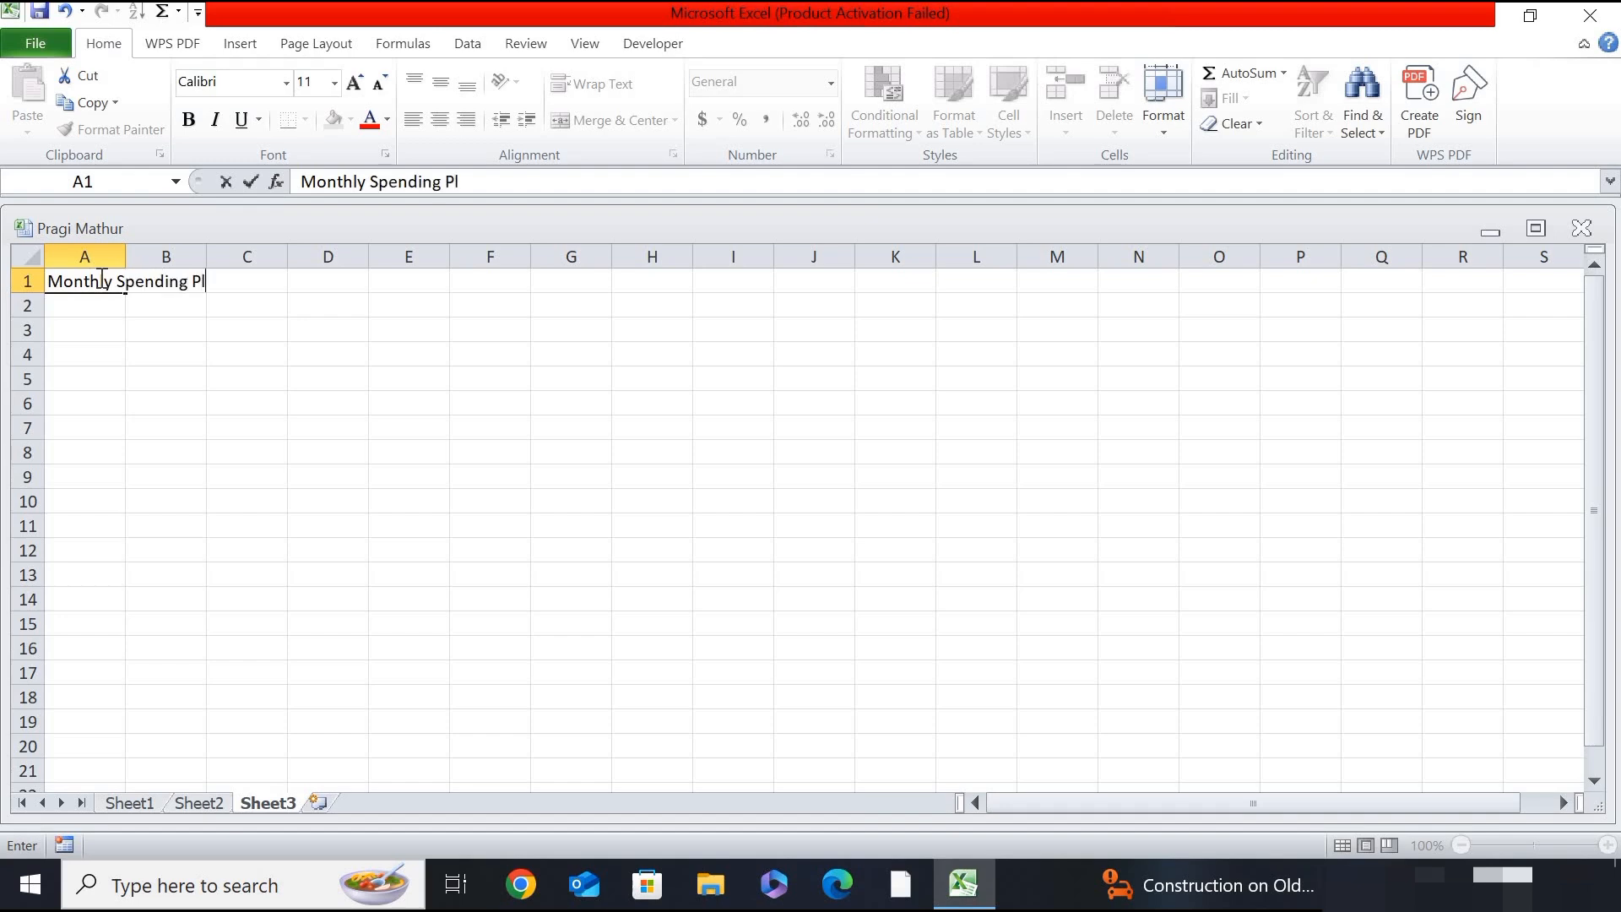
type("an")
key("ctrl+Return")
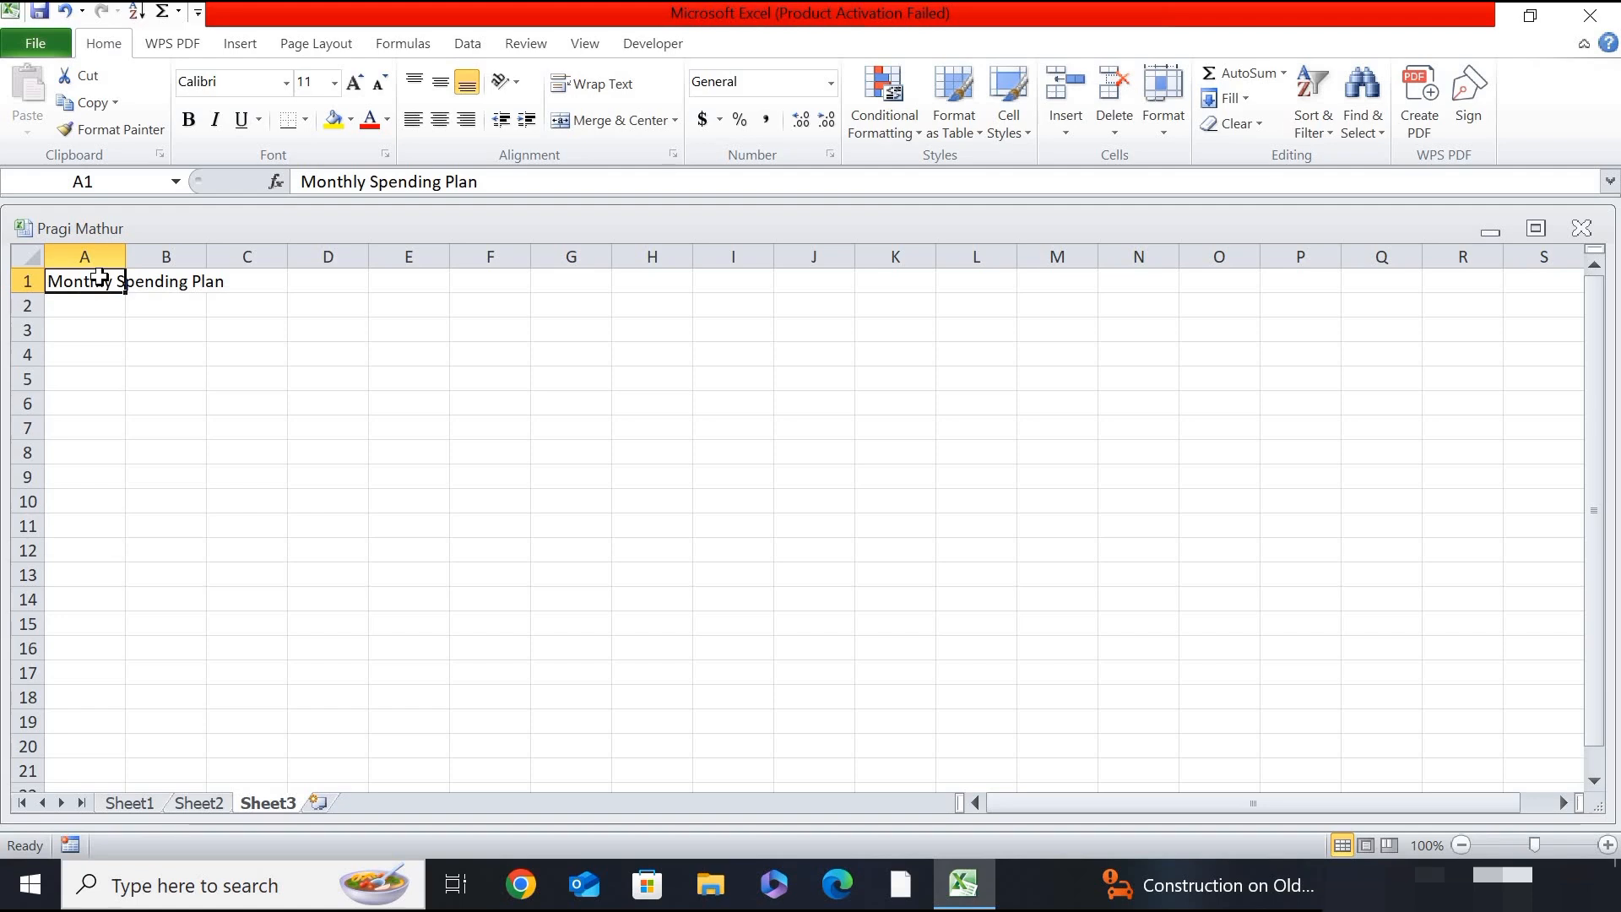
- Enter the heading "Bills" in cell A3 and the first item "Rent" in cell A4
left_click(80, 337)
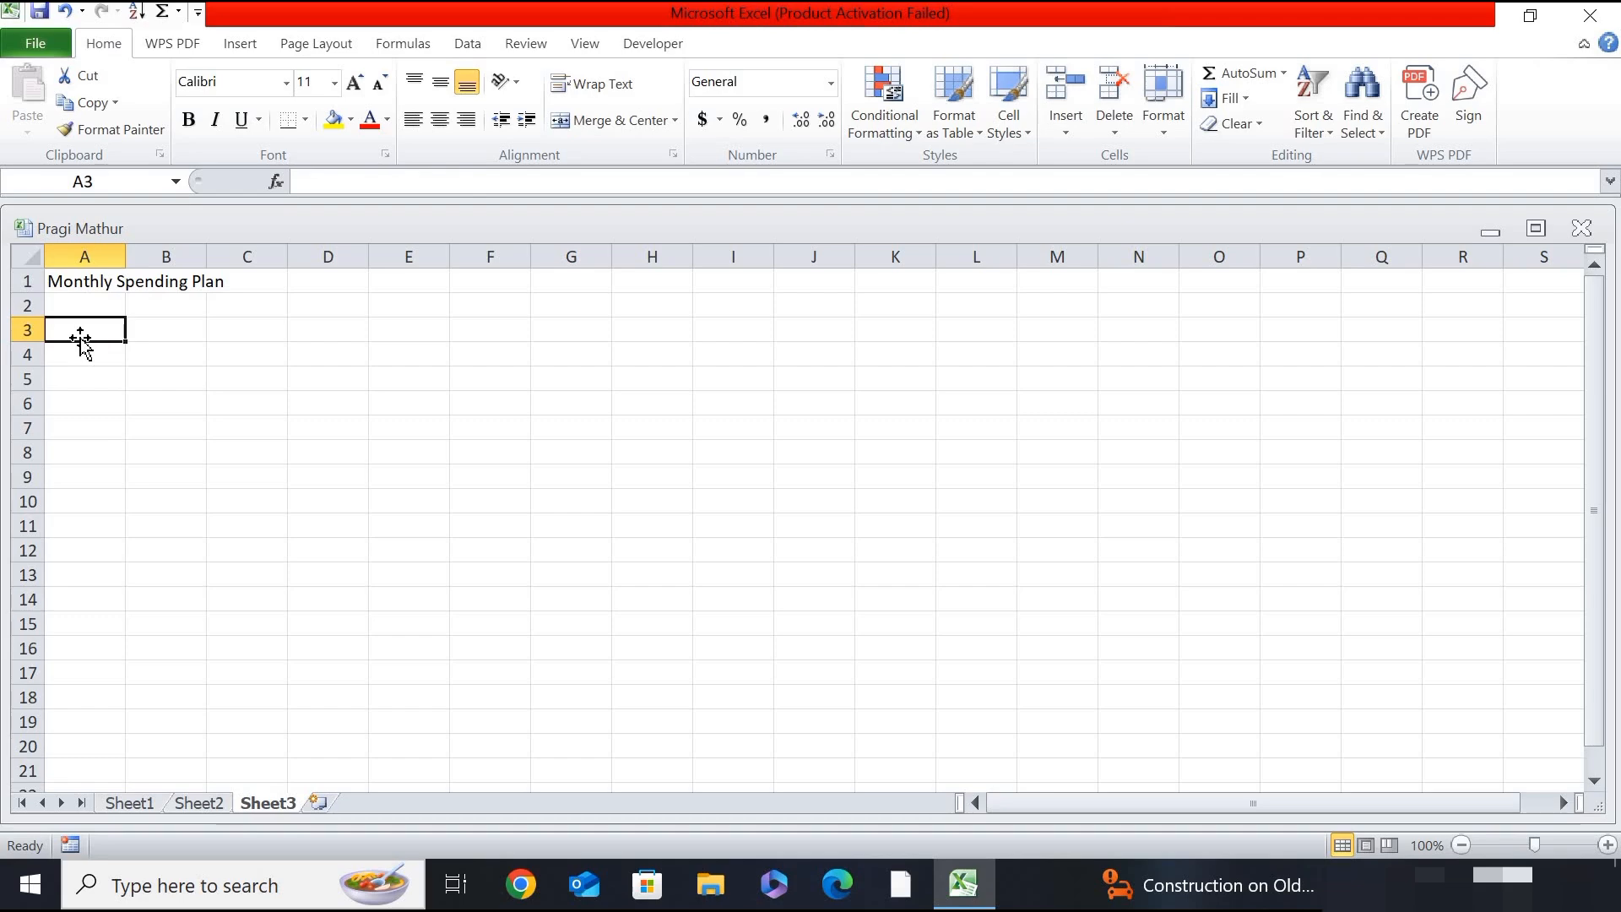
type("Bill")
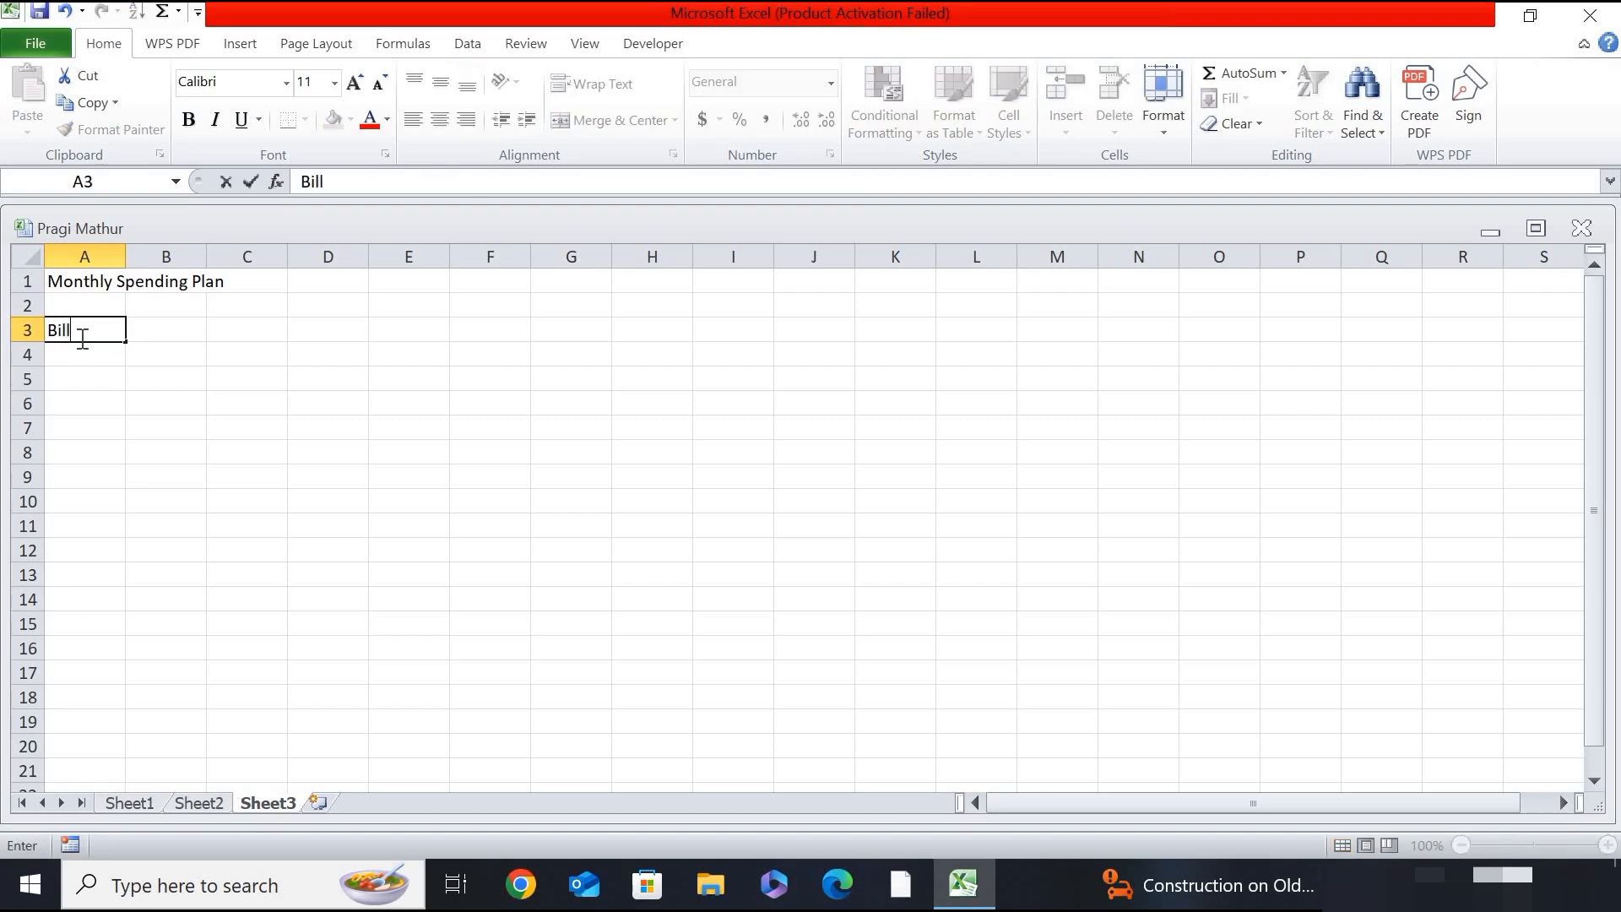
type("s")
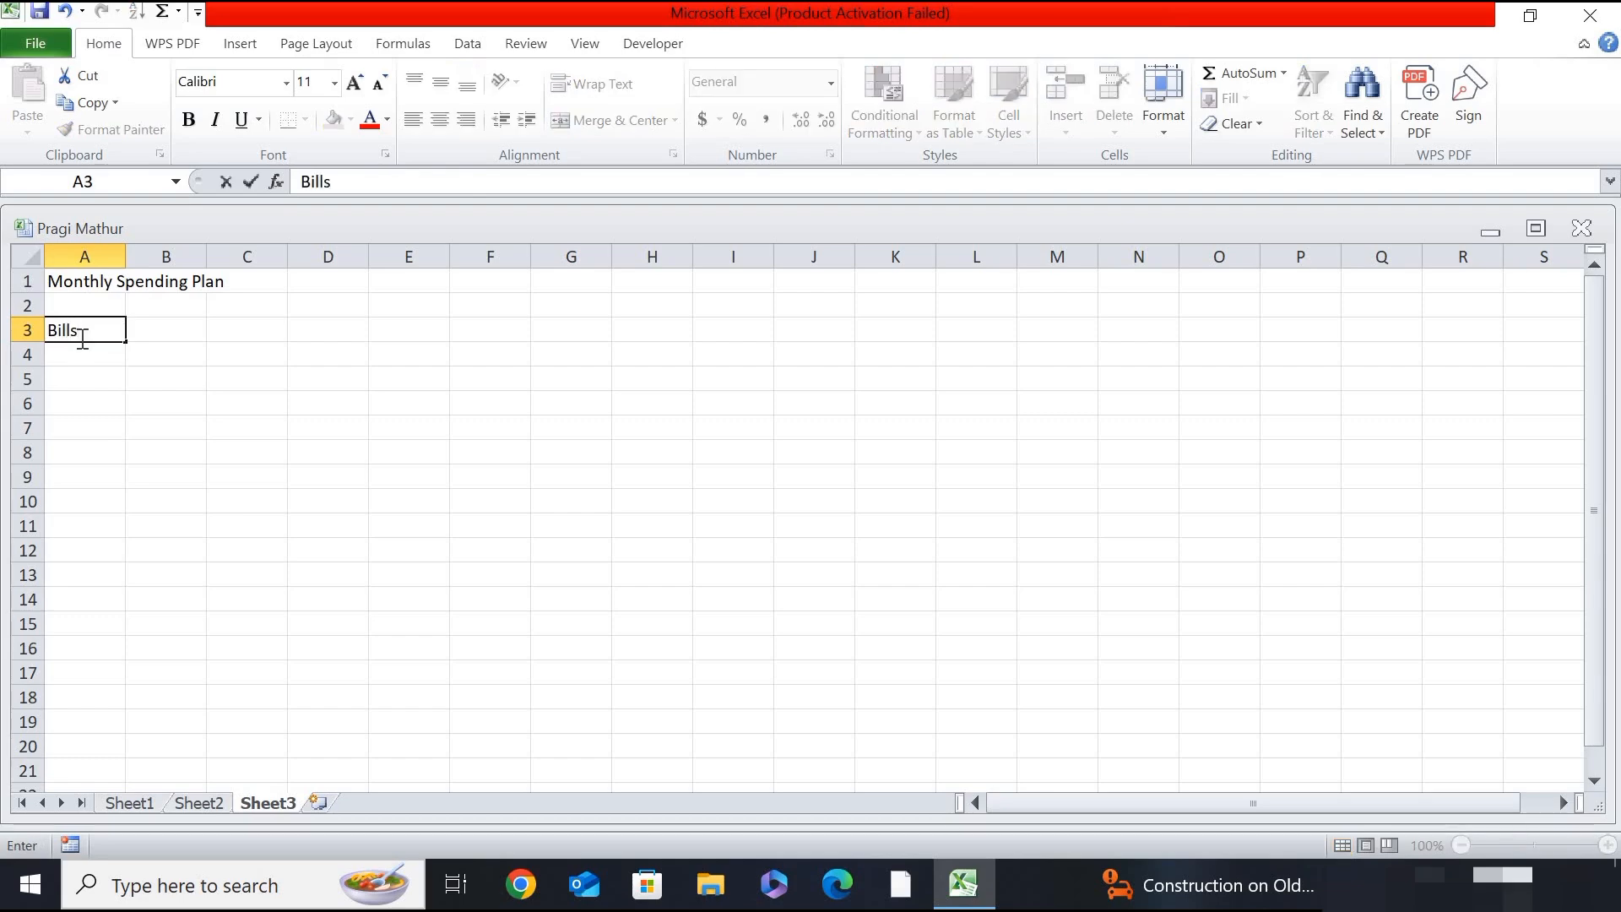
key("Return")
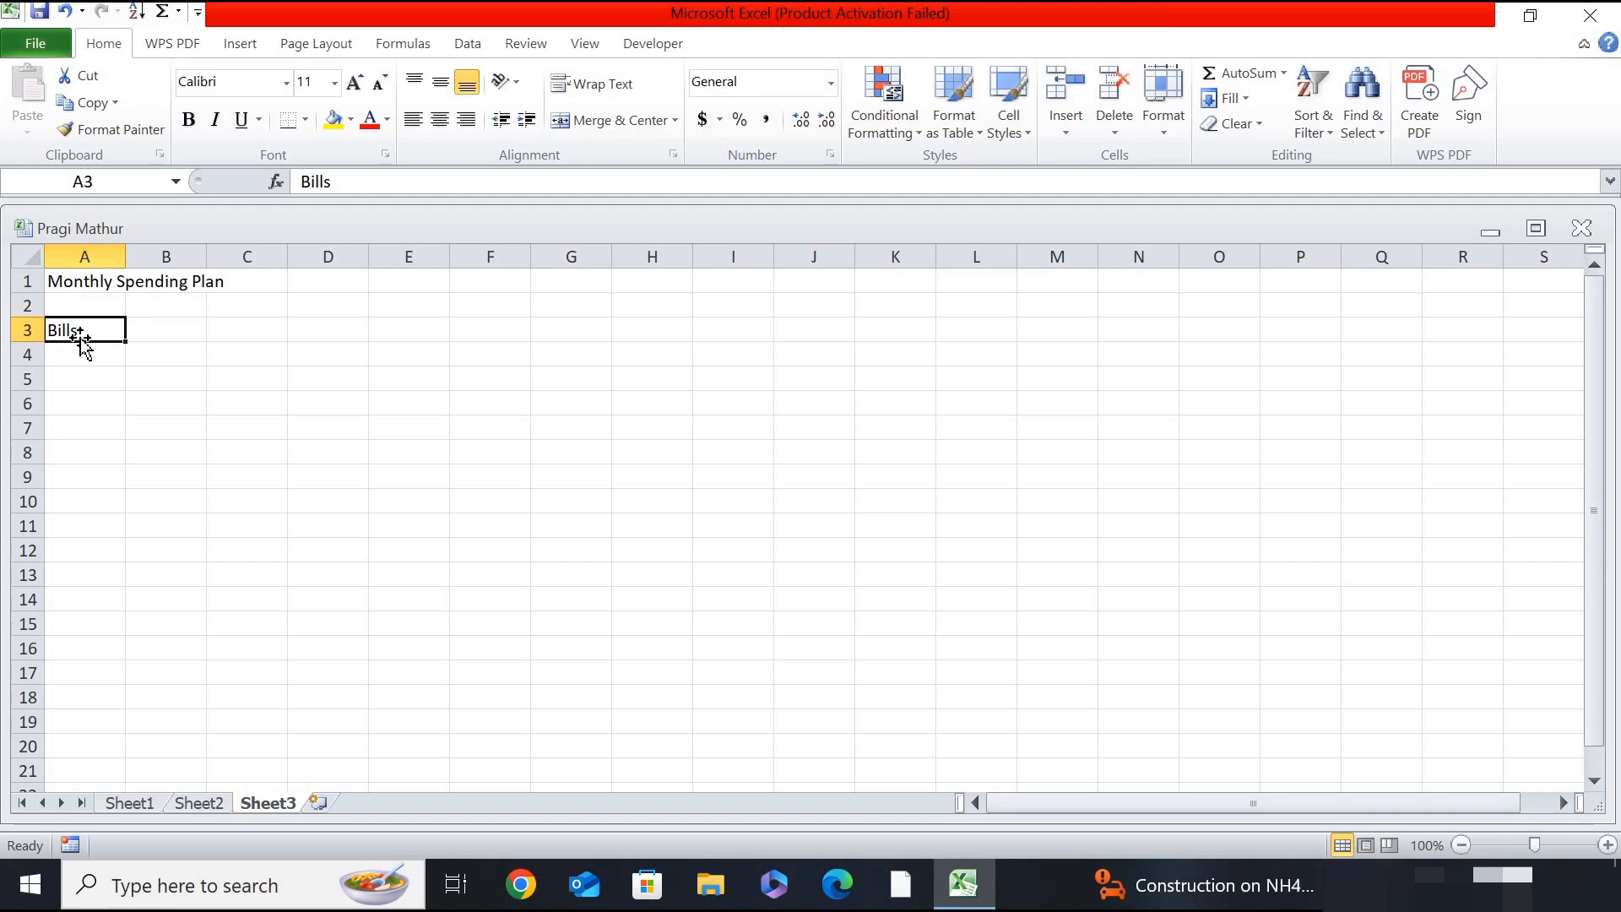
key("Down")
type("Rent")
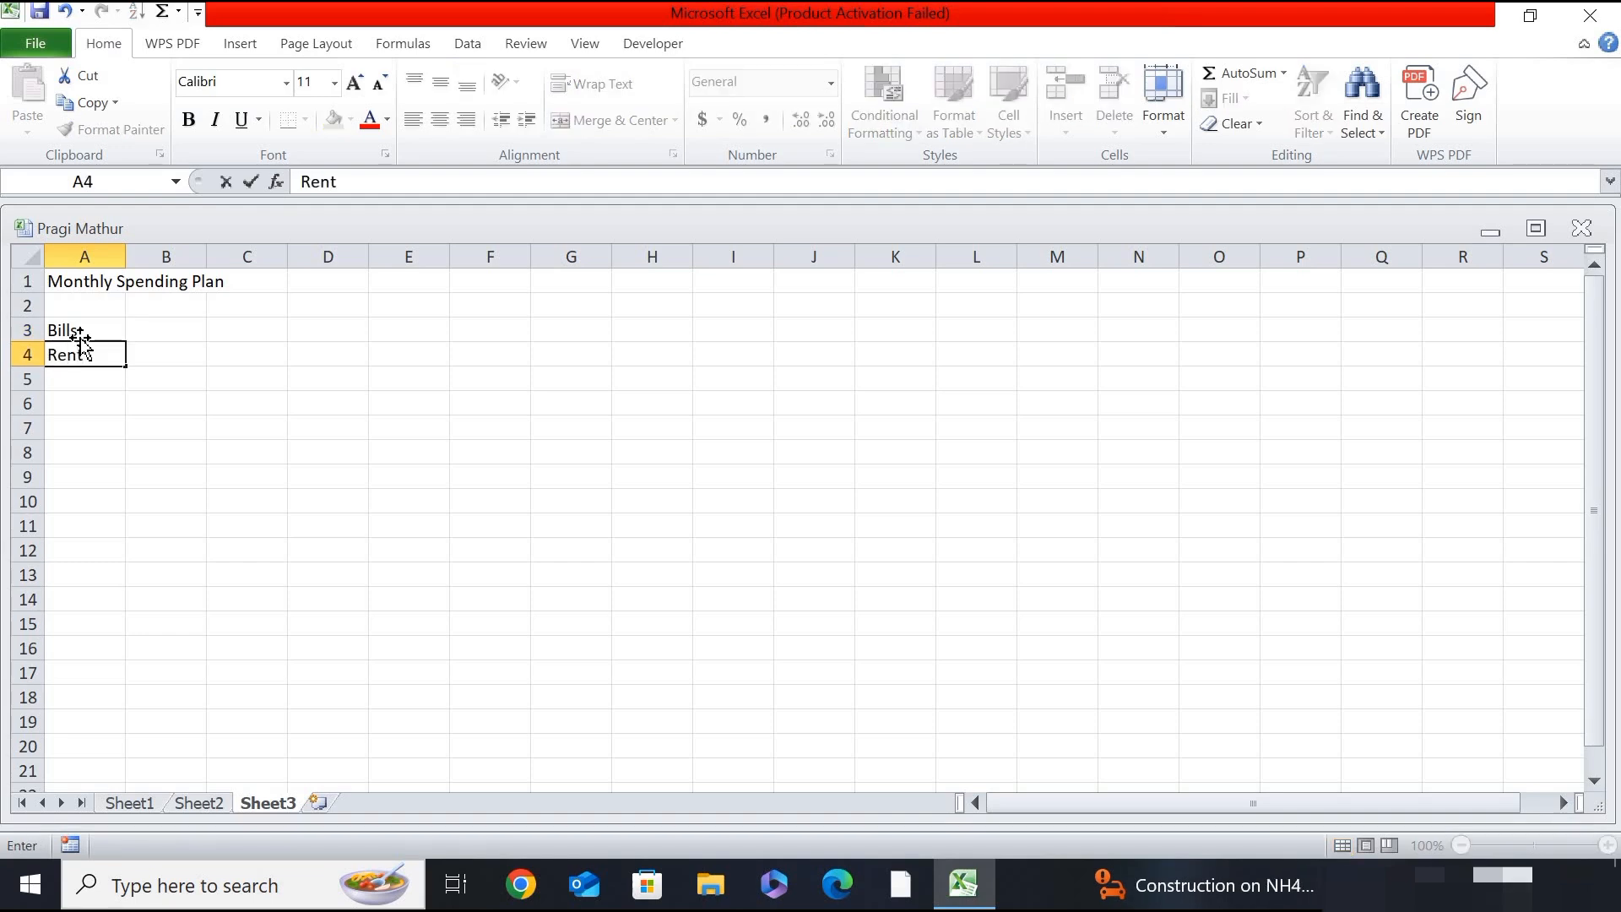
key("ctrl+Return")
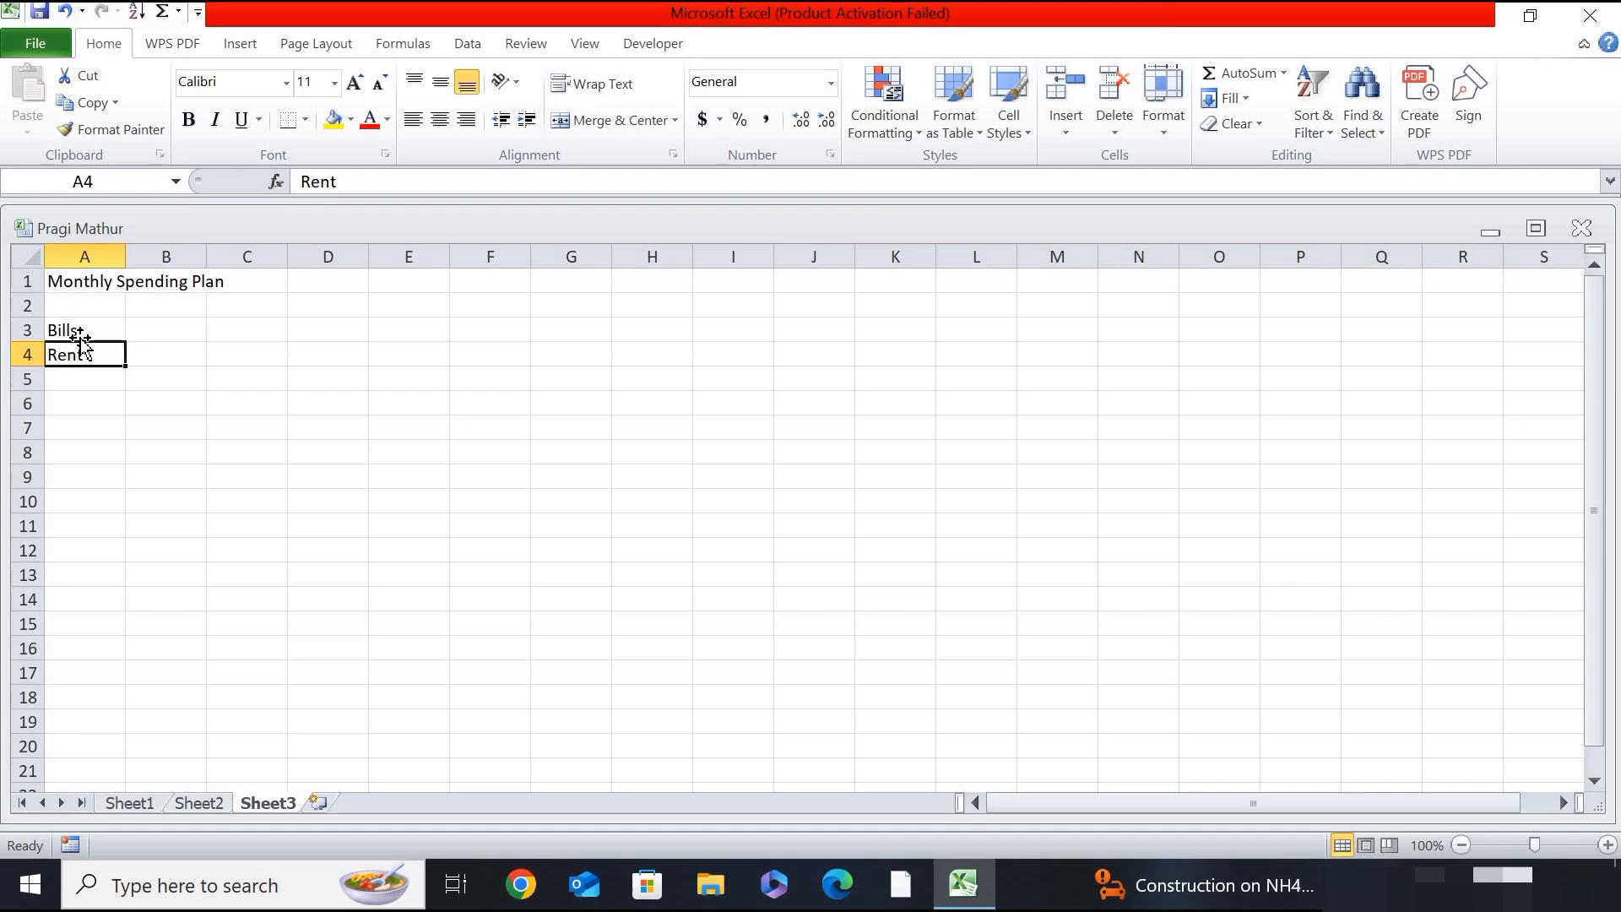
- Add the bill items "Phone" in cell A5 and "Credit Card" in cell A6
key("Down")
type("P")
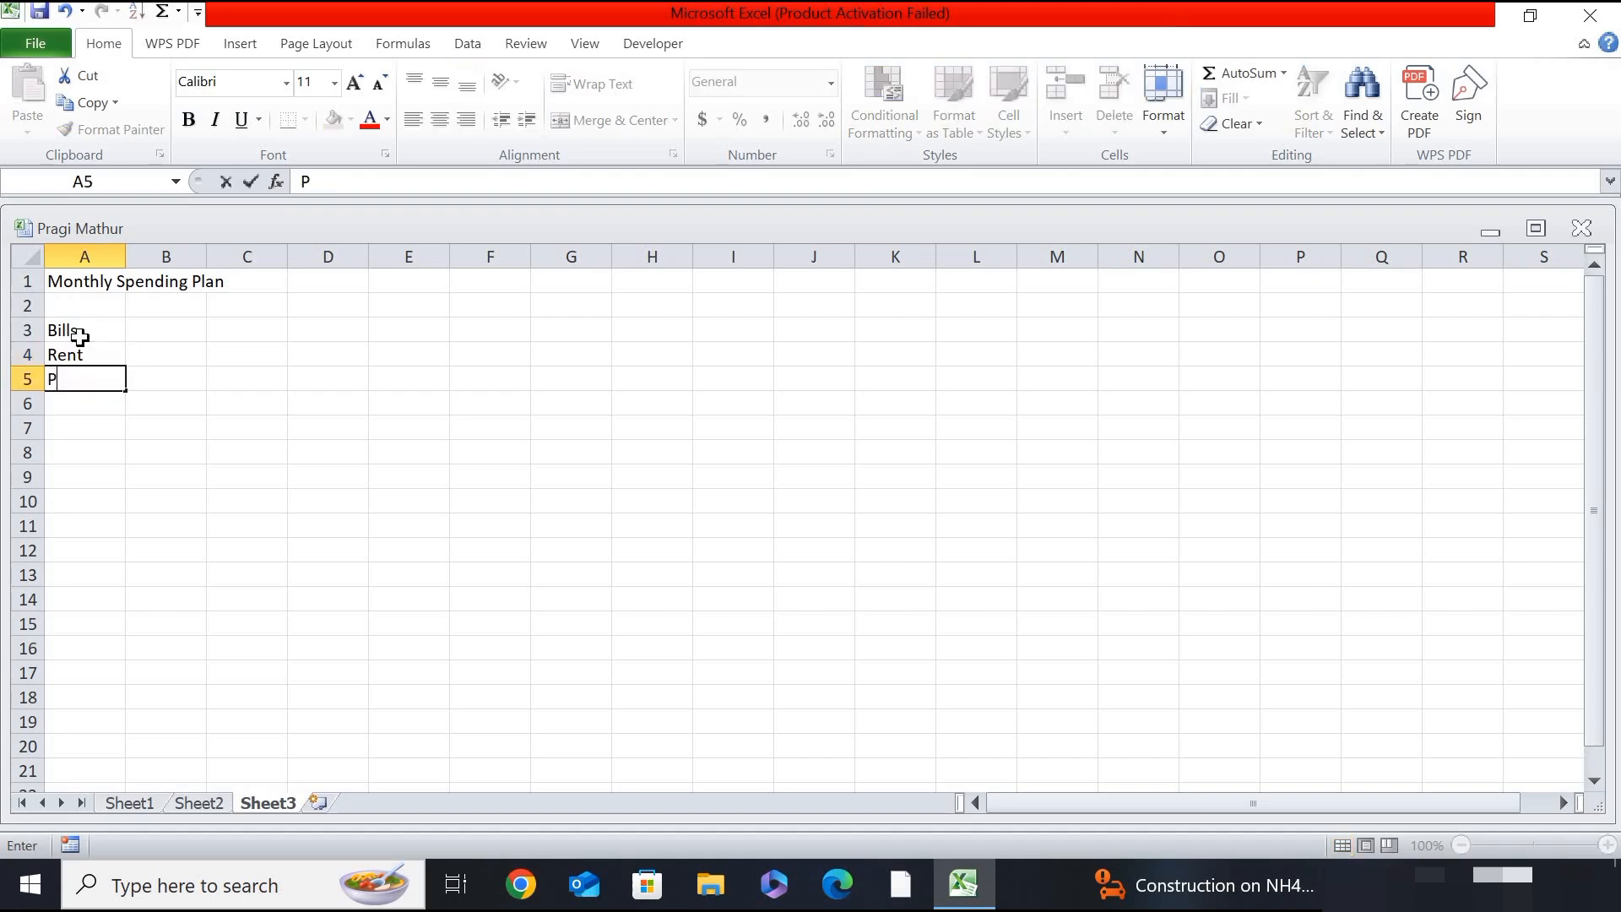
type("hone")
key("ctrl+Return")
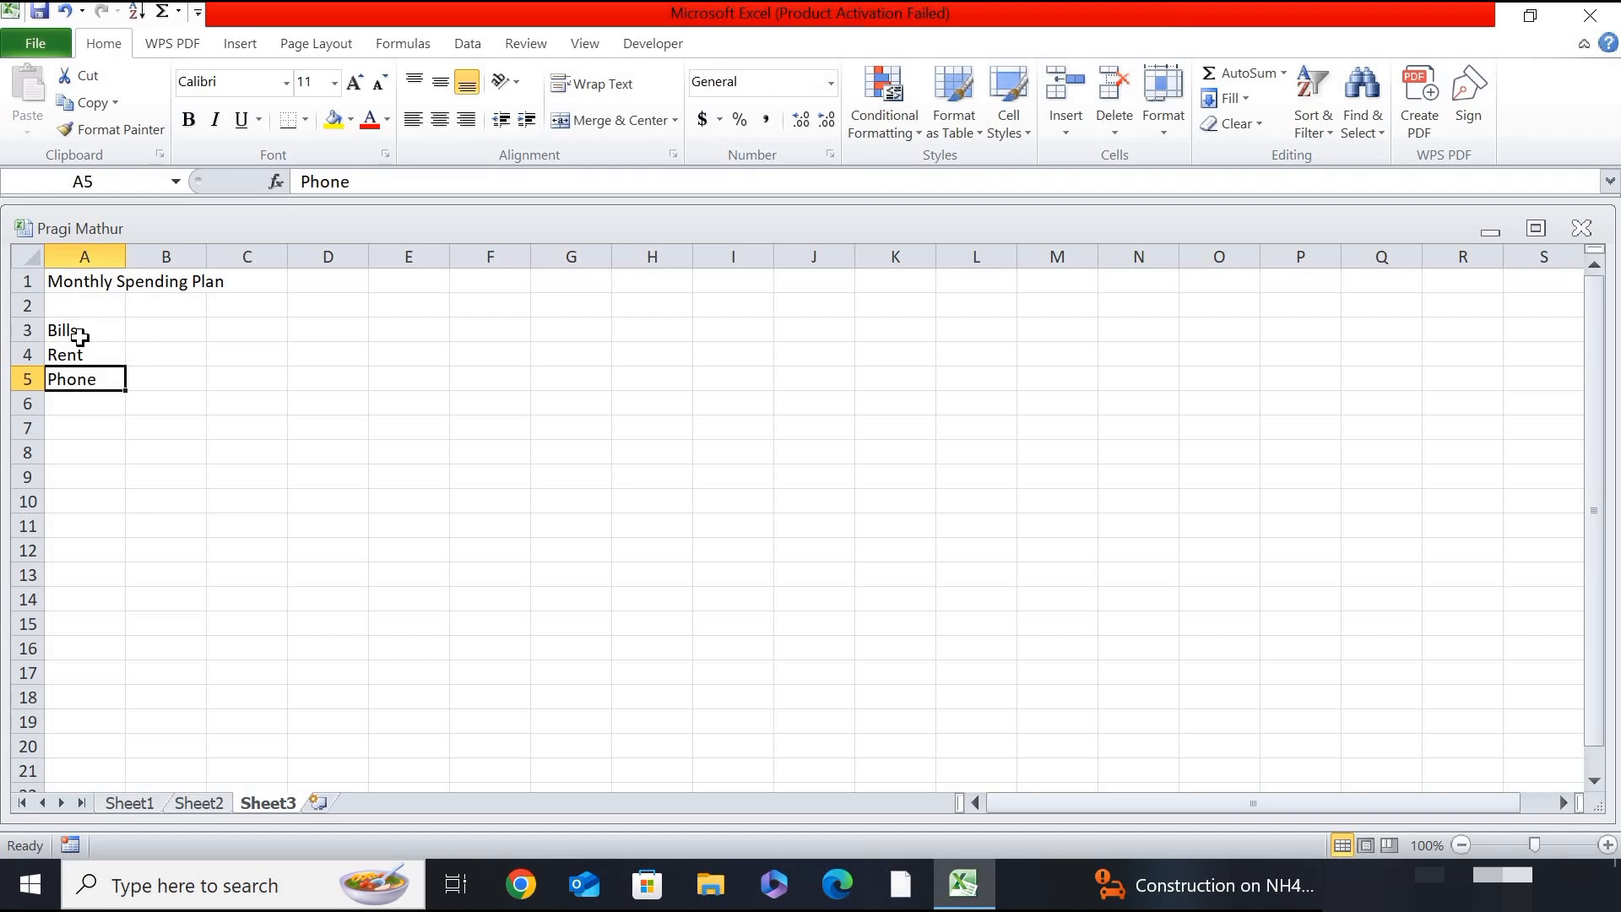
key("Return")
type("C")
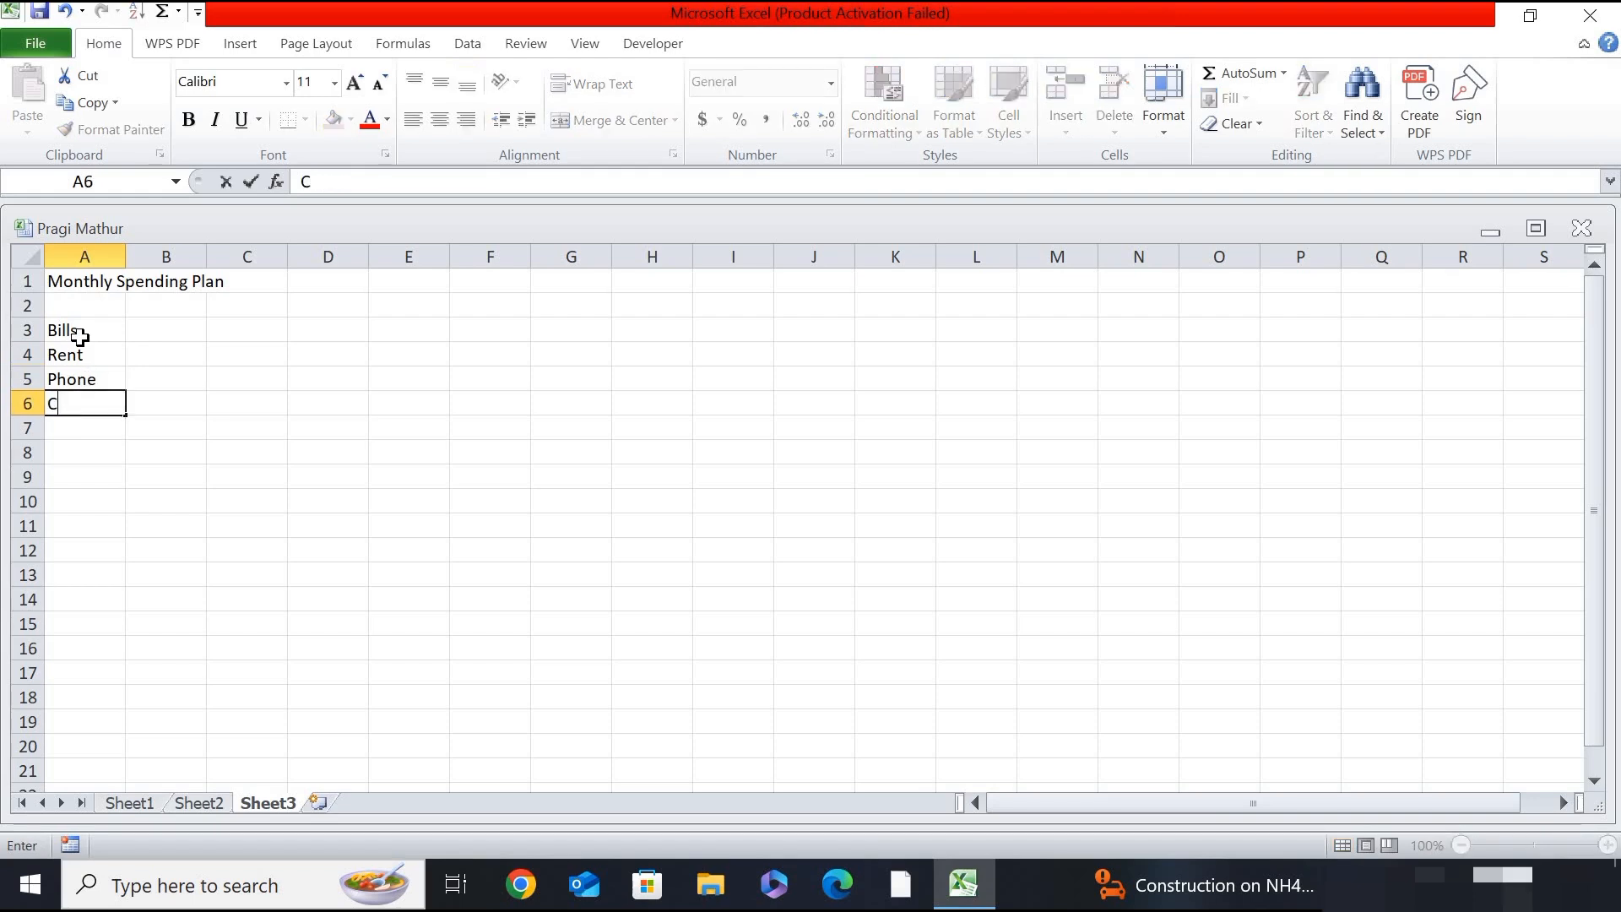
type("redit Card")
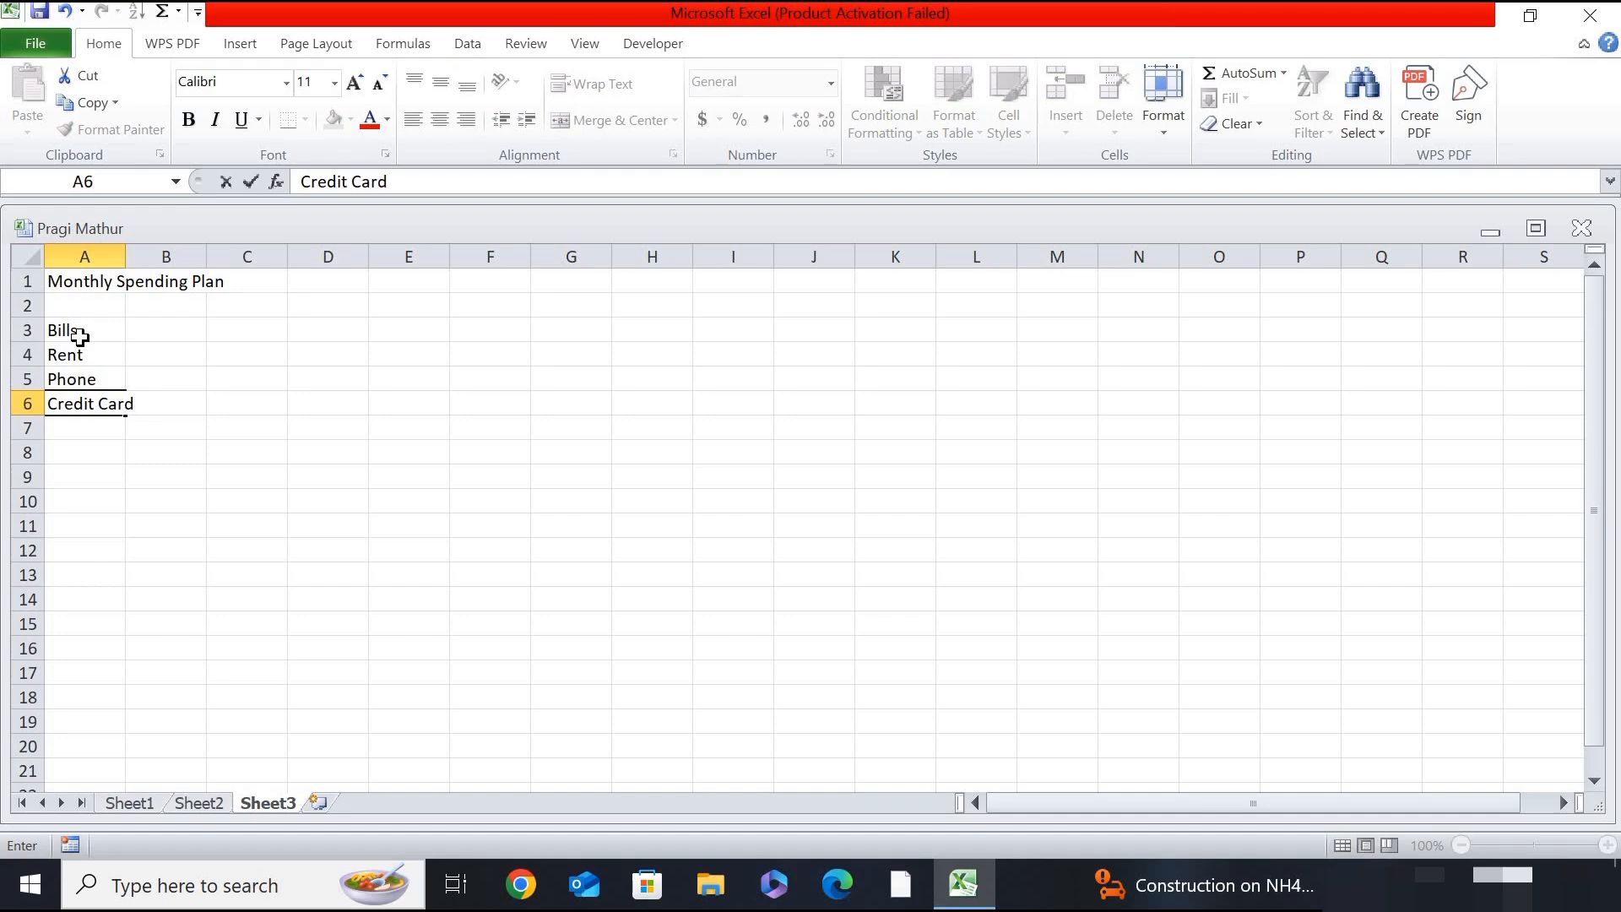
key("ctrl+Return")
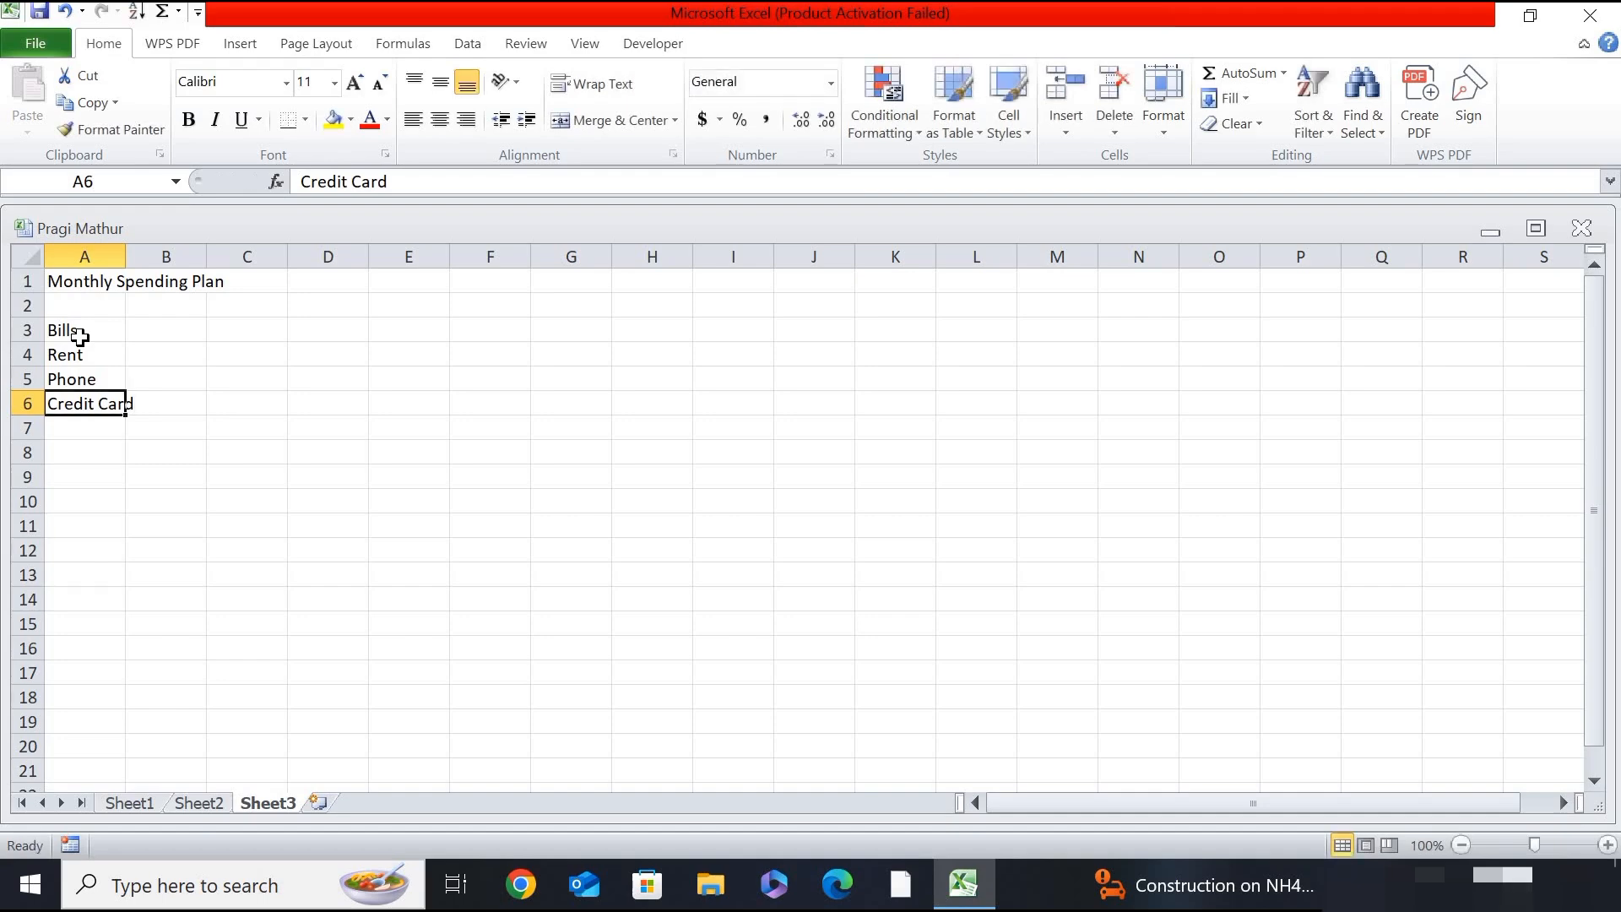
- Add "Chocolates" as the last bill item in cell A7
key("Return")
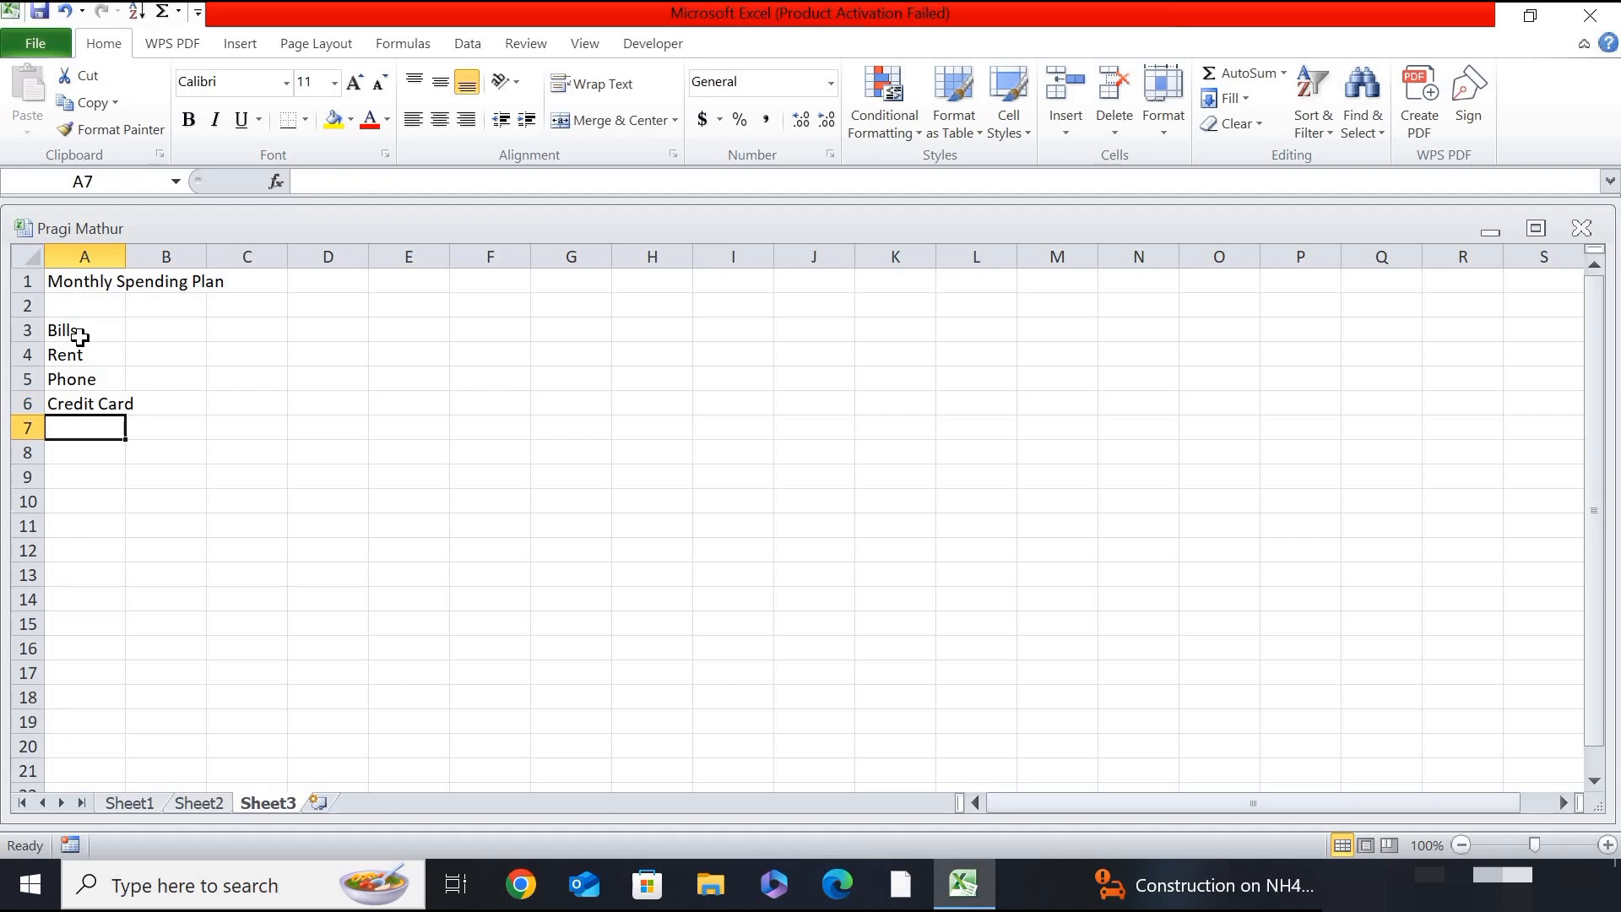
type("Cho")
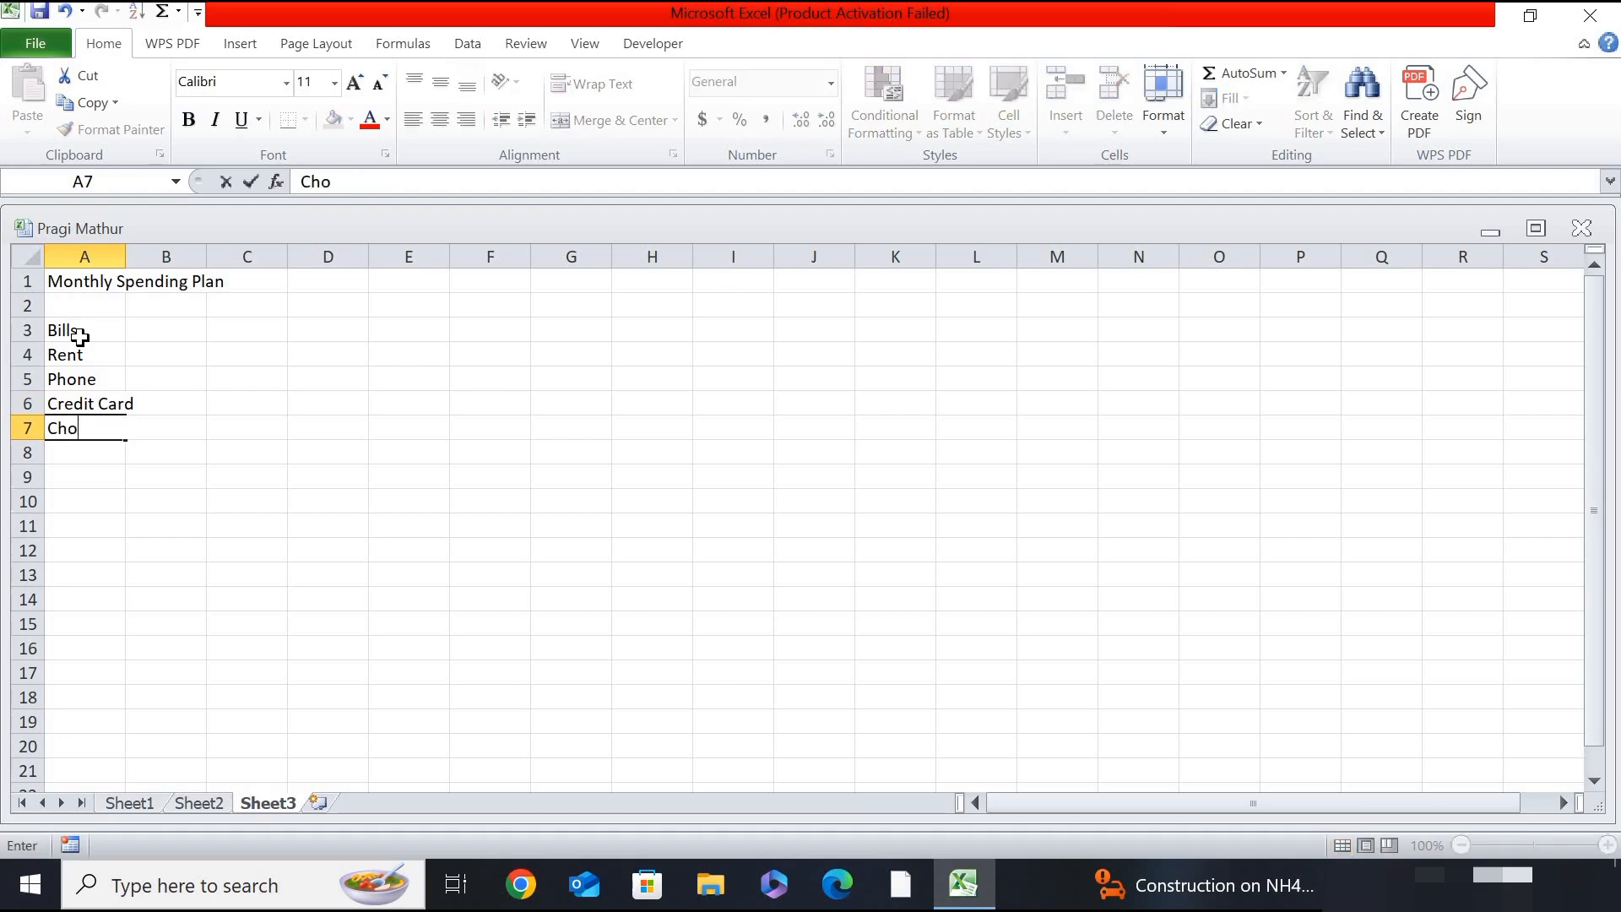
type("colates")
key("ctrl+Return")
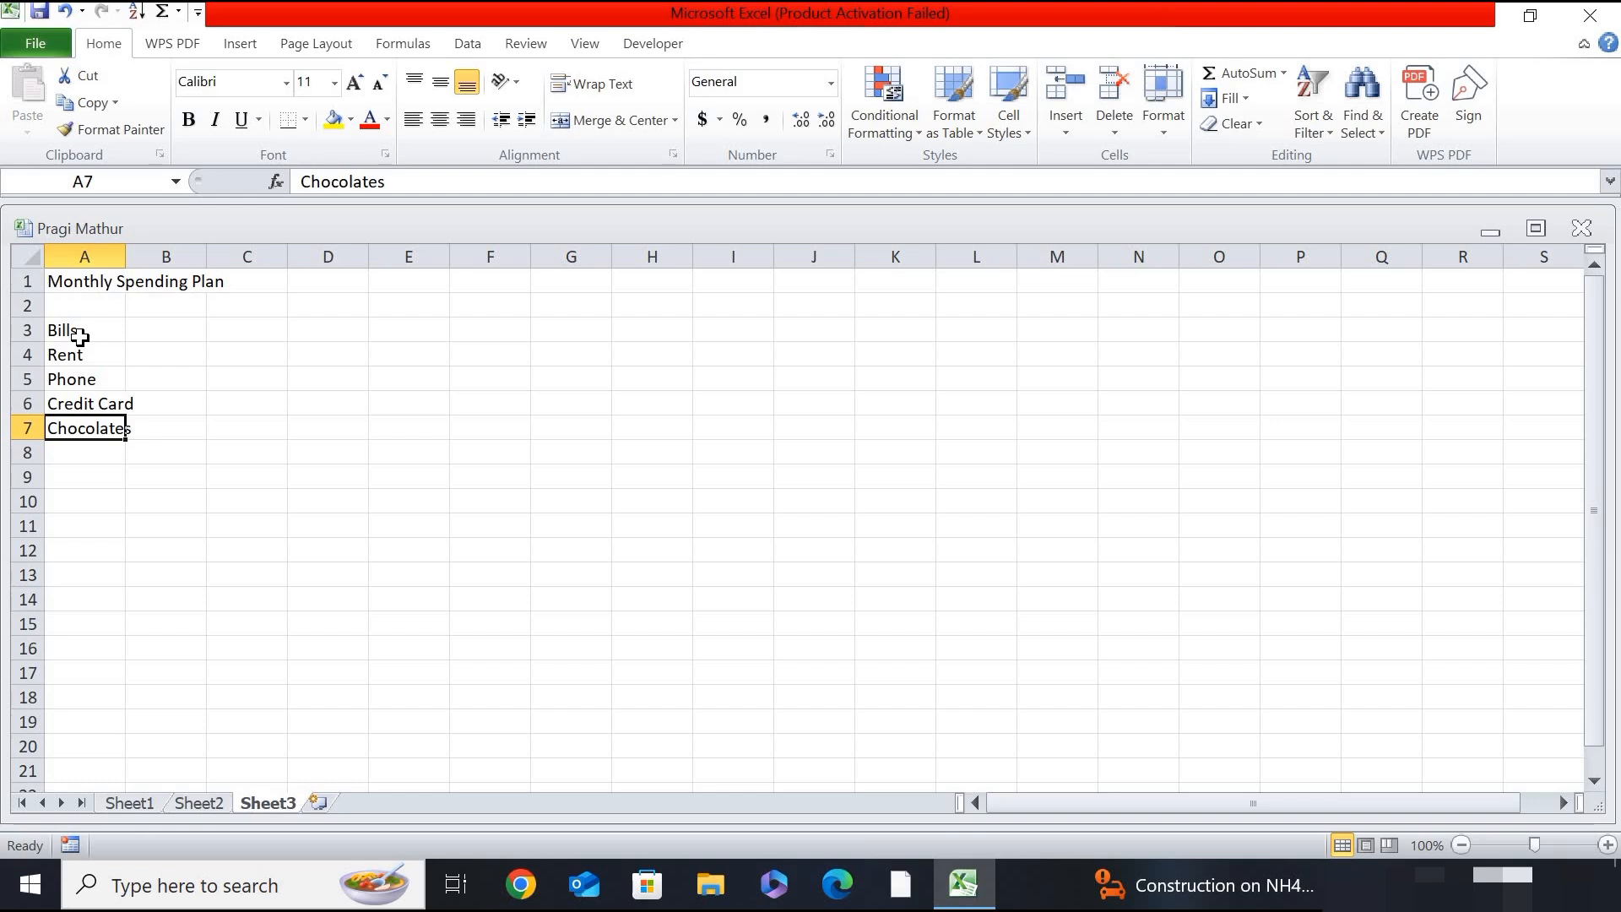
- Enter the month headings "Jan", "Feb" and "Mar" in cells B3 to D3
left_click(154, 327)
type("H")
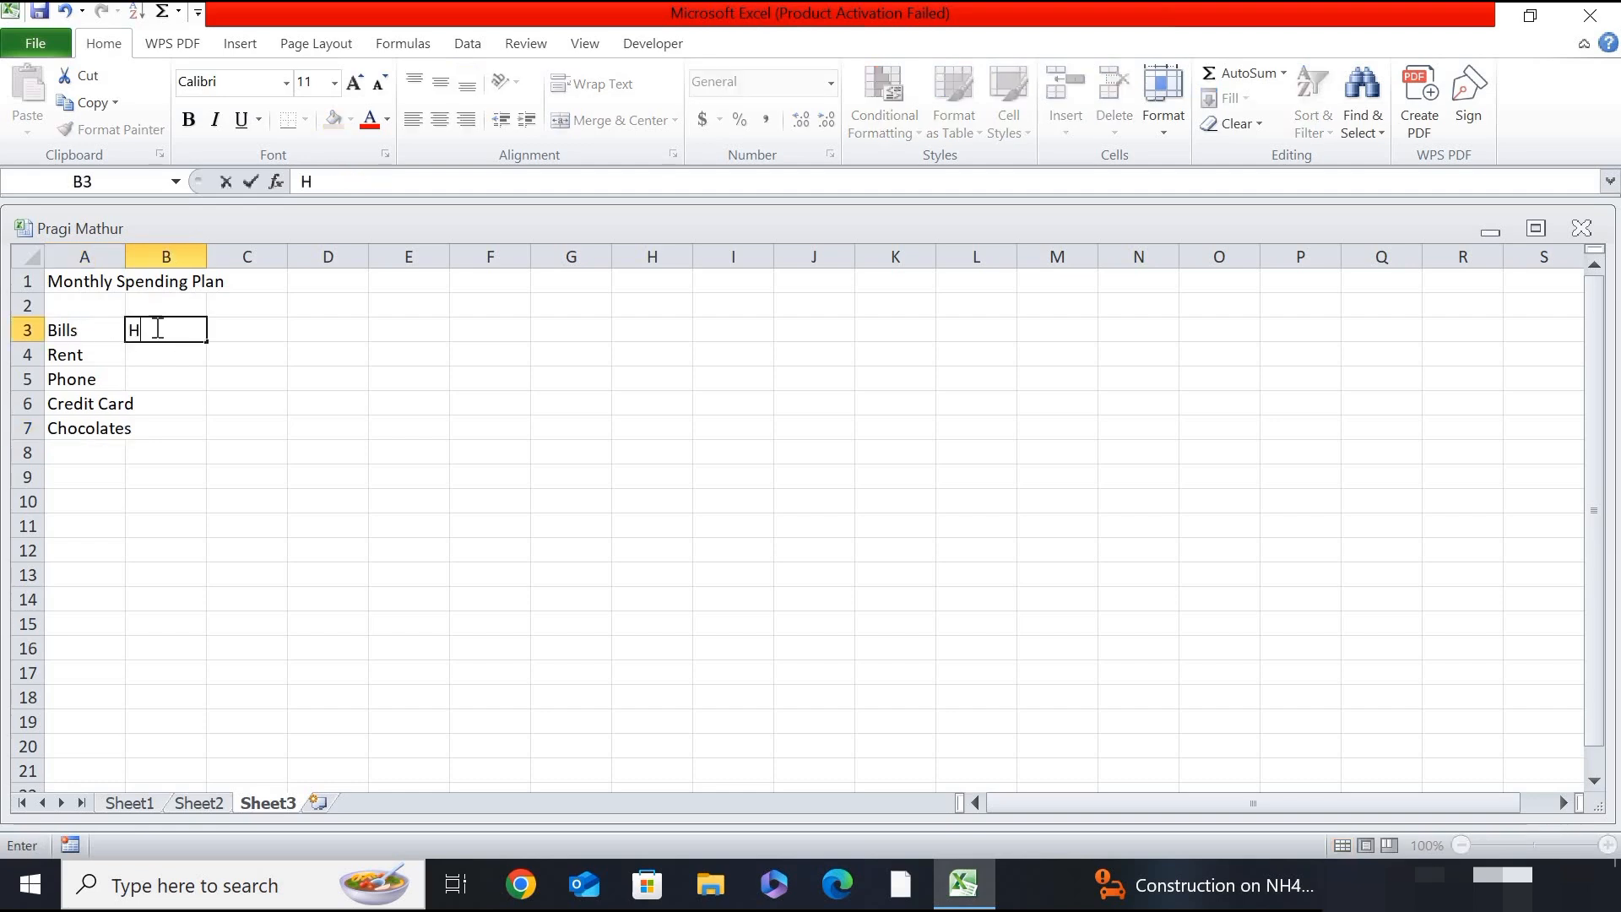
key("BackSpace")
type("Jan")
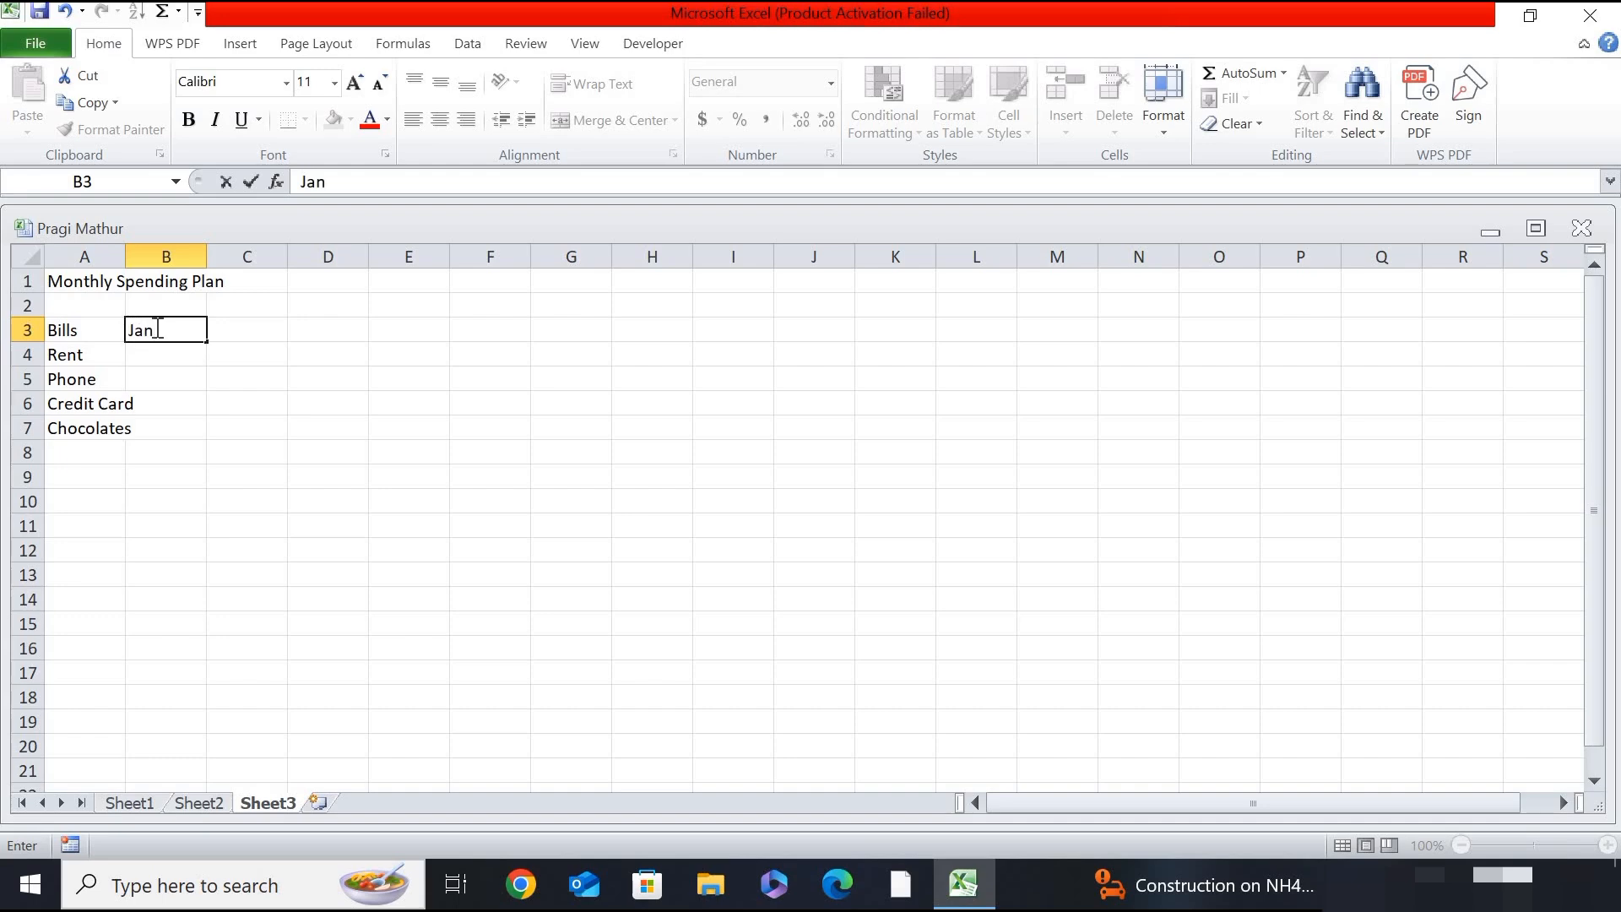
key("ctrl+Return")
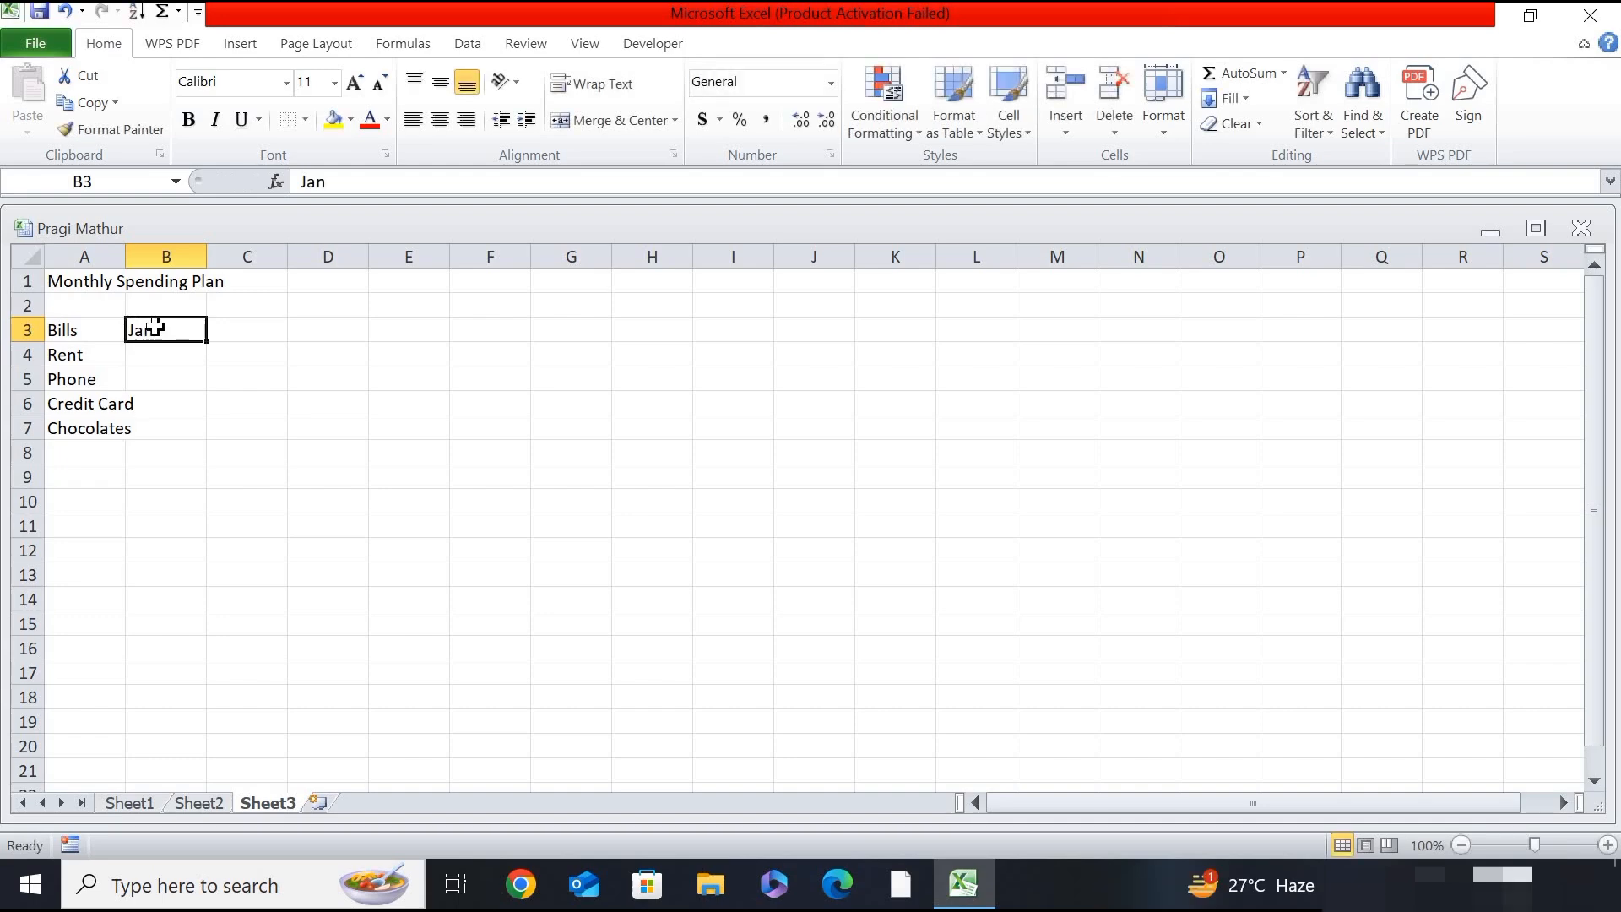
key("Tab")
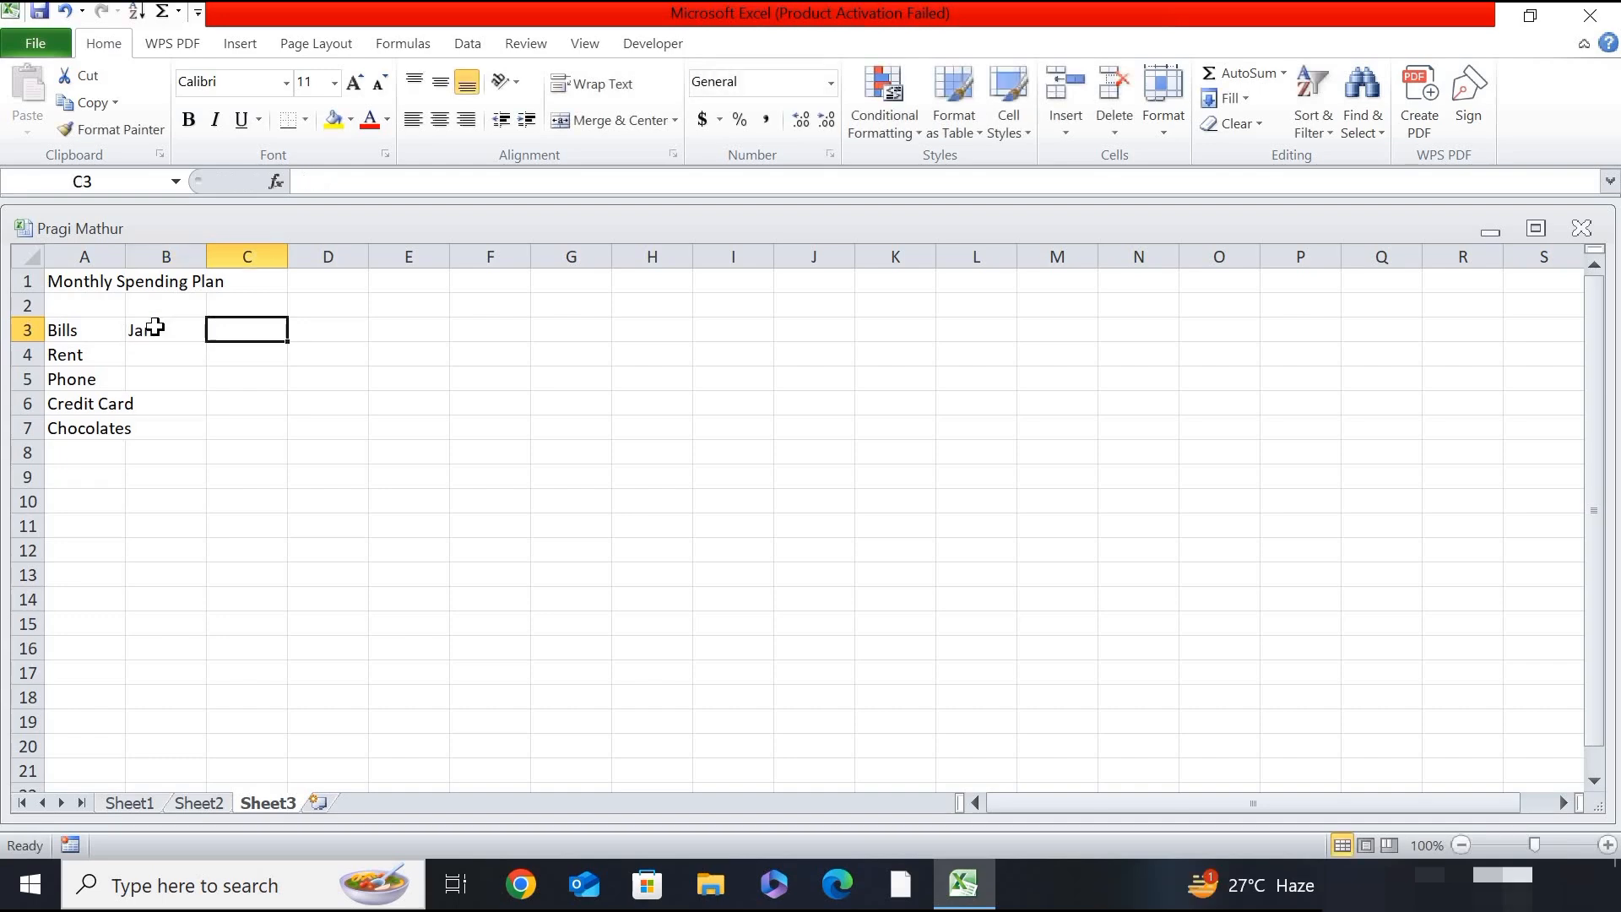
type("Feb")
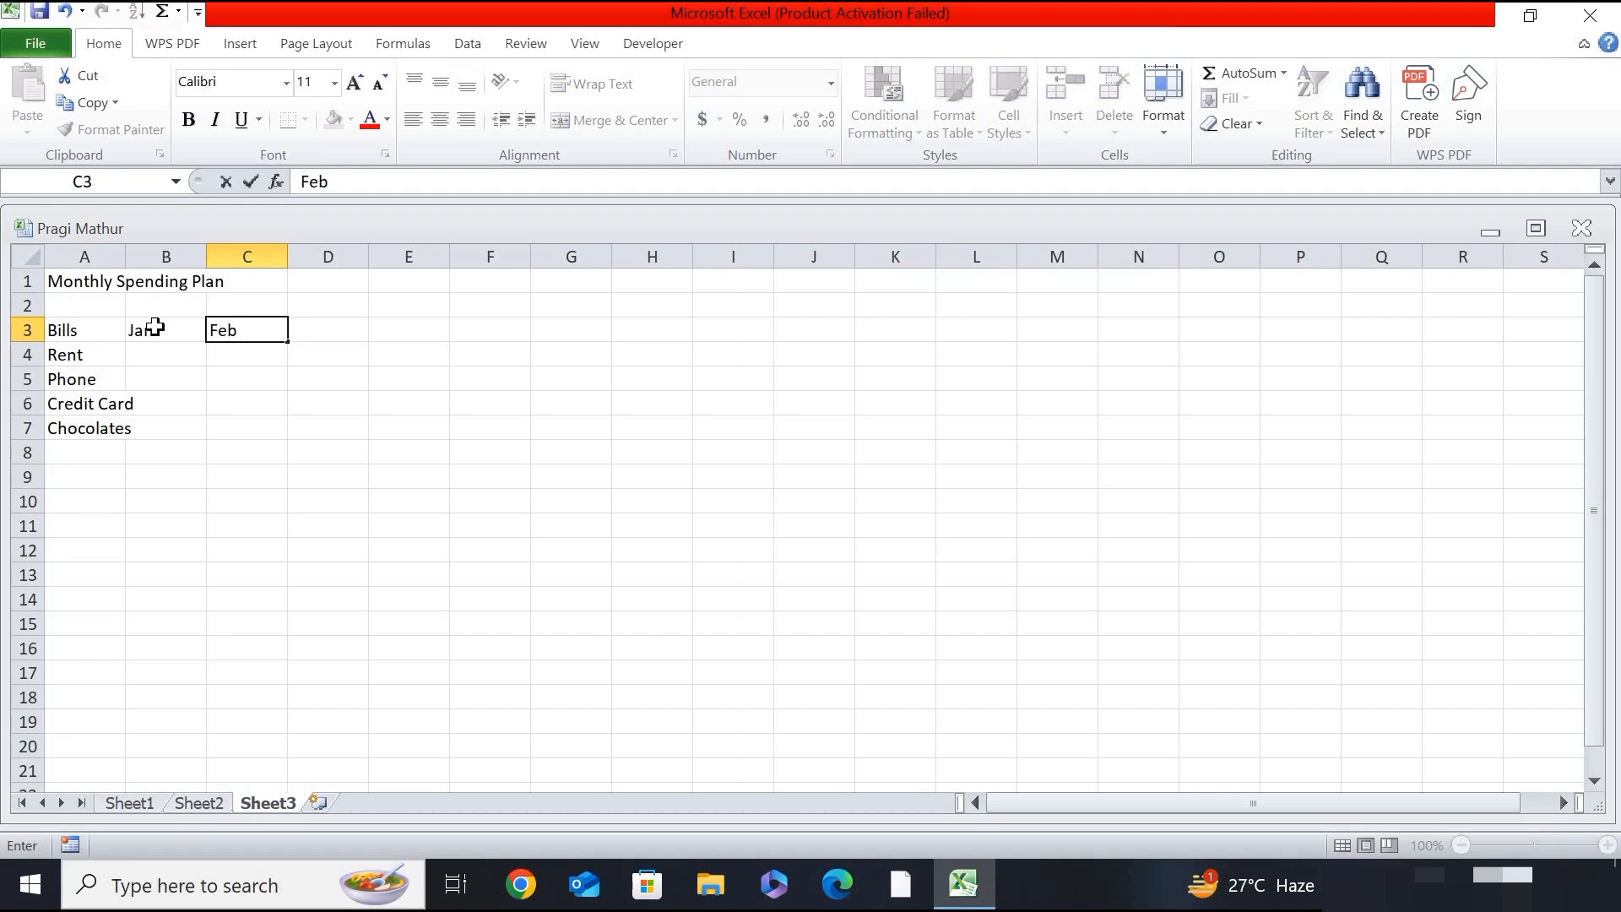
key("Tab")
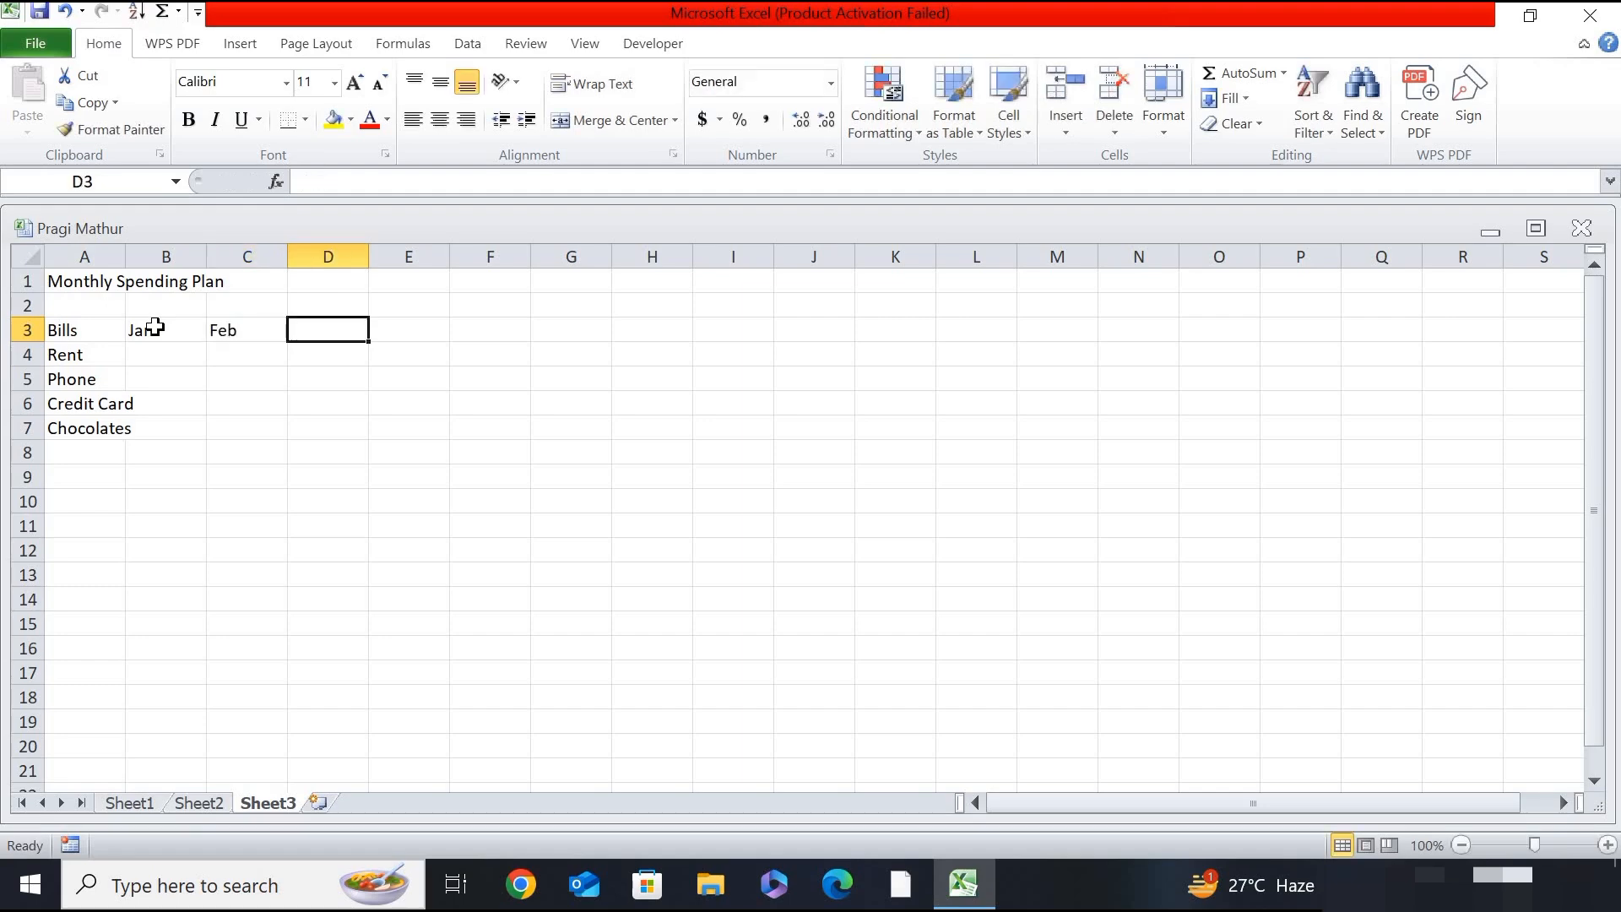
type("Mar")
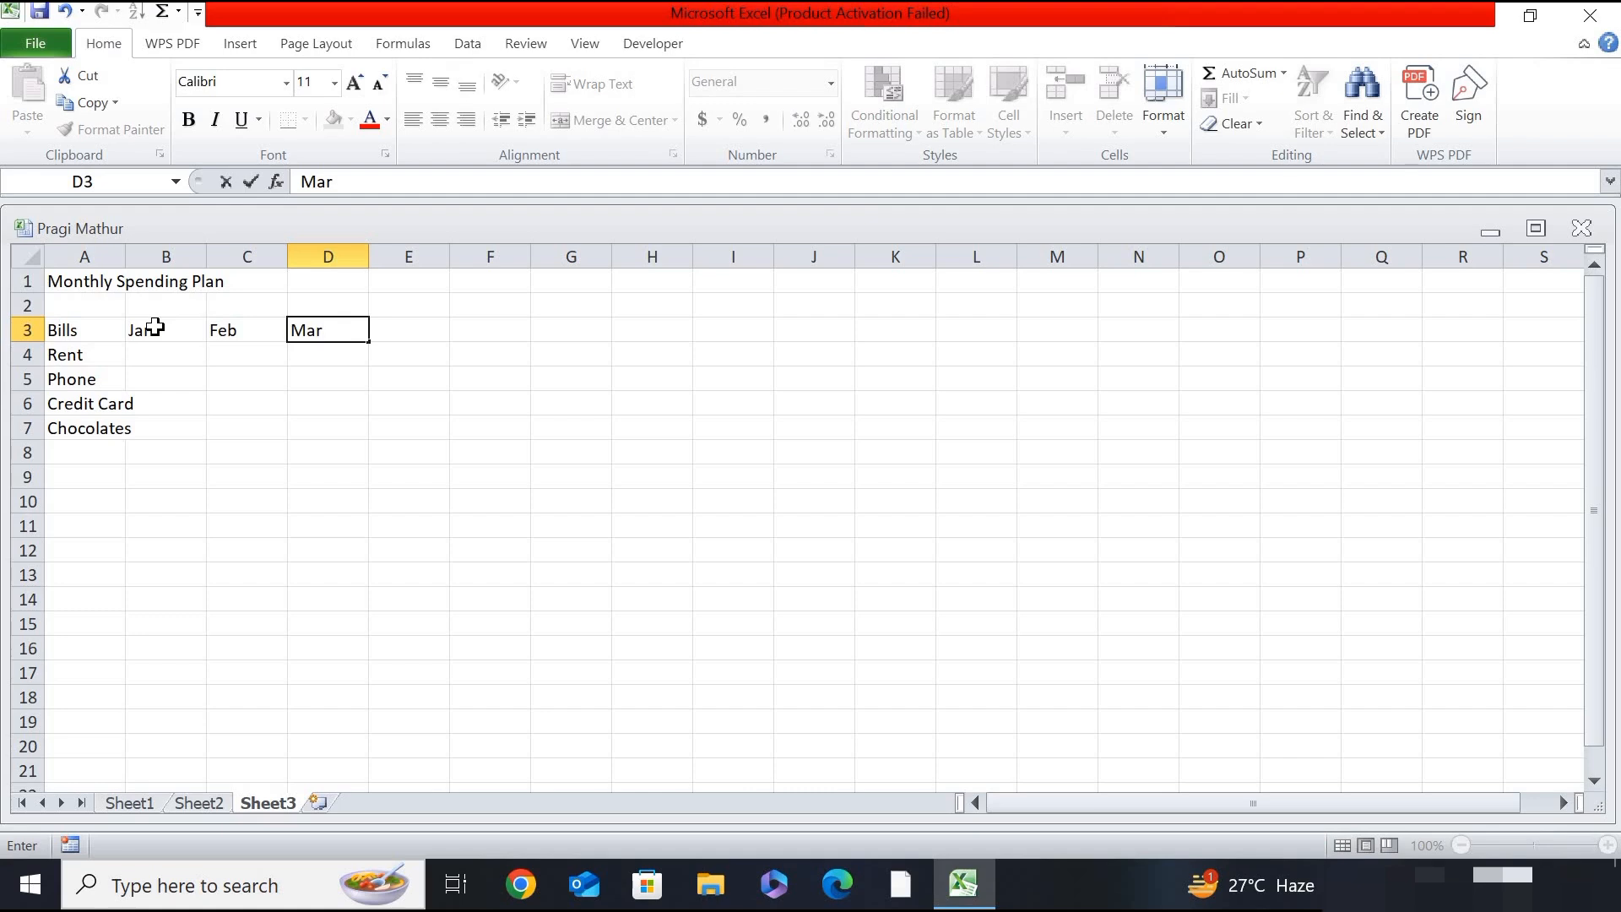
key("ctrl+Return")
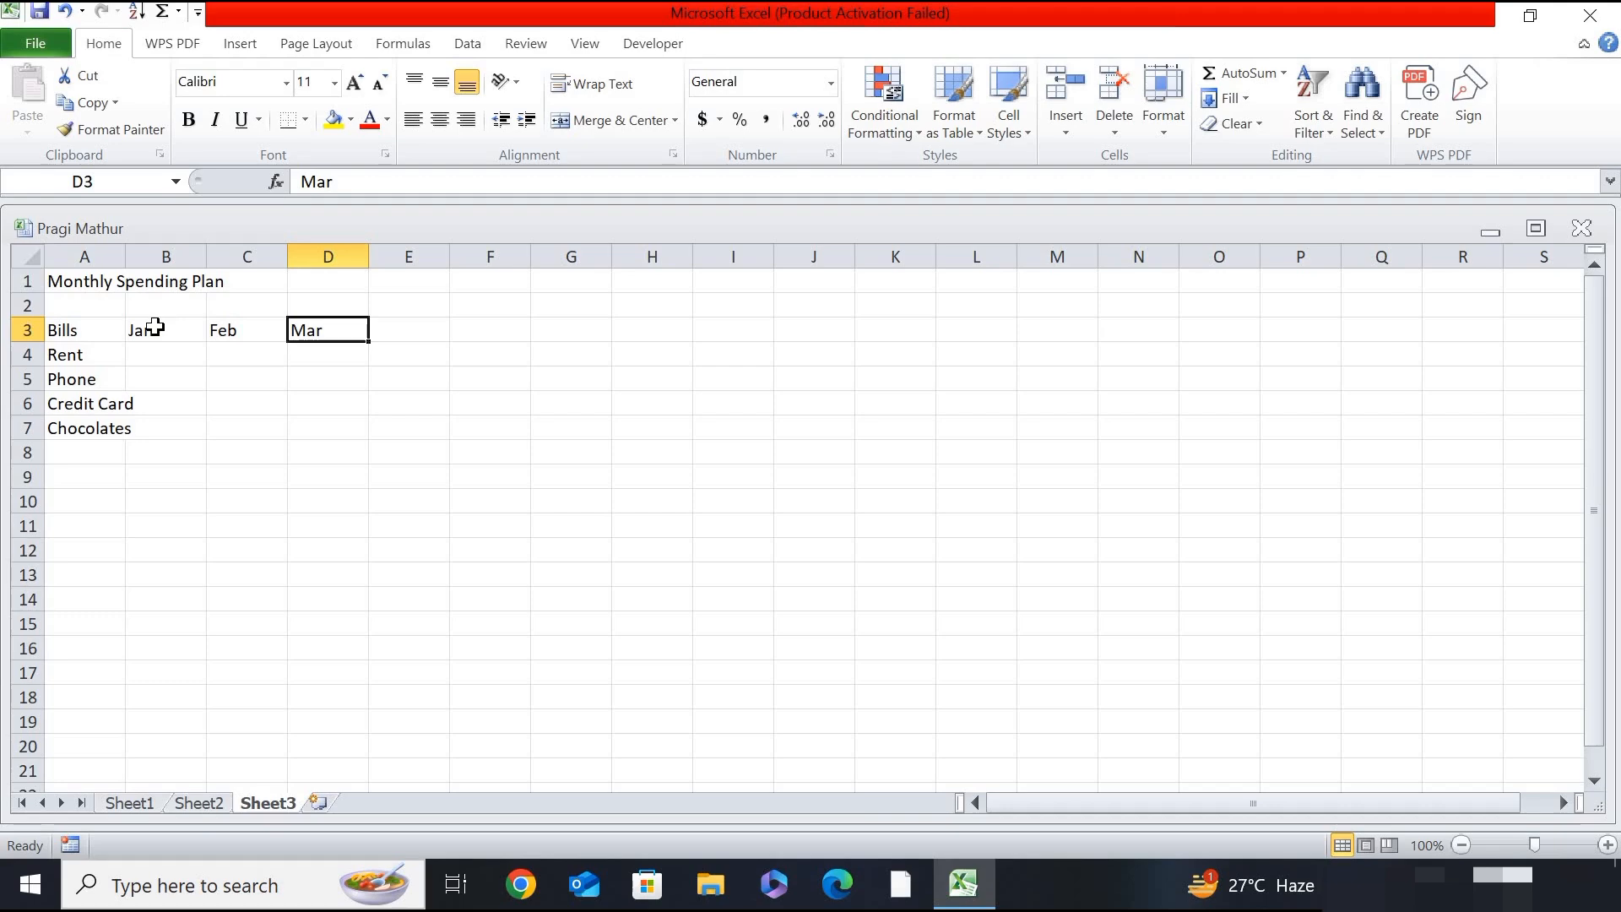
- Add the heading "Total" in cell E3 and the row label "Total" in cell A8
left_click(424, 325)
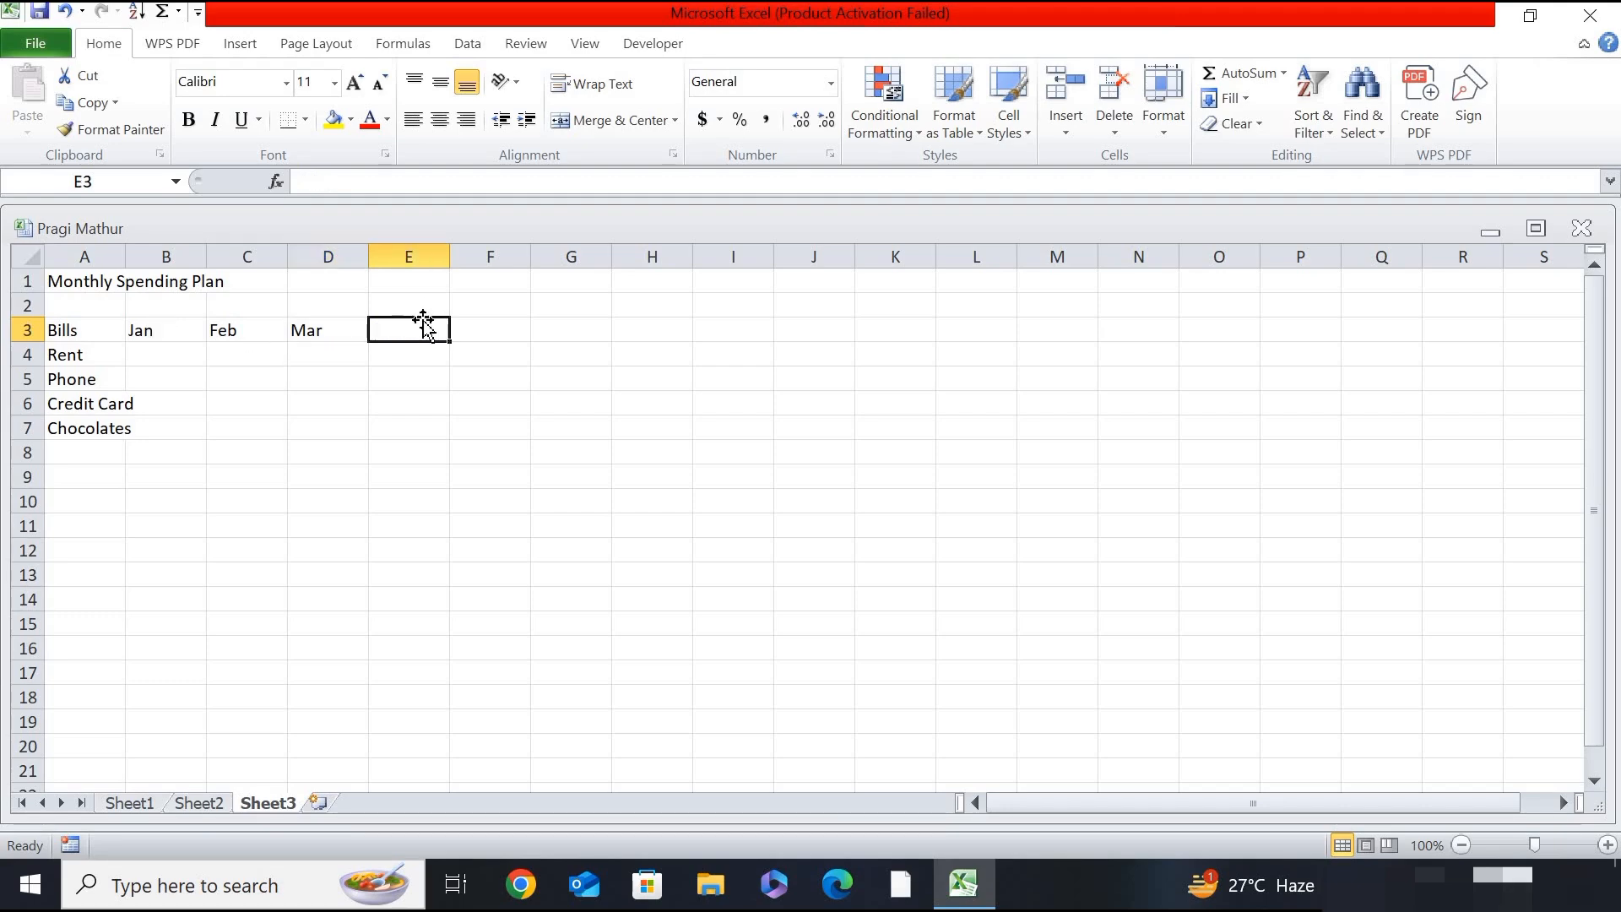
type("Tota")
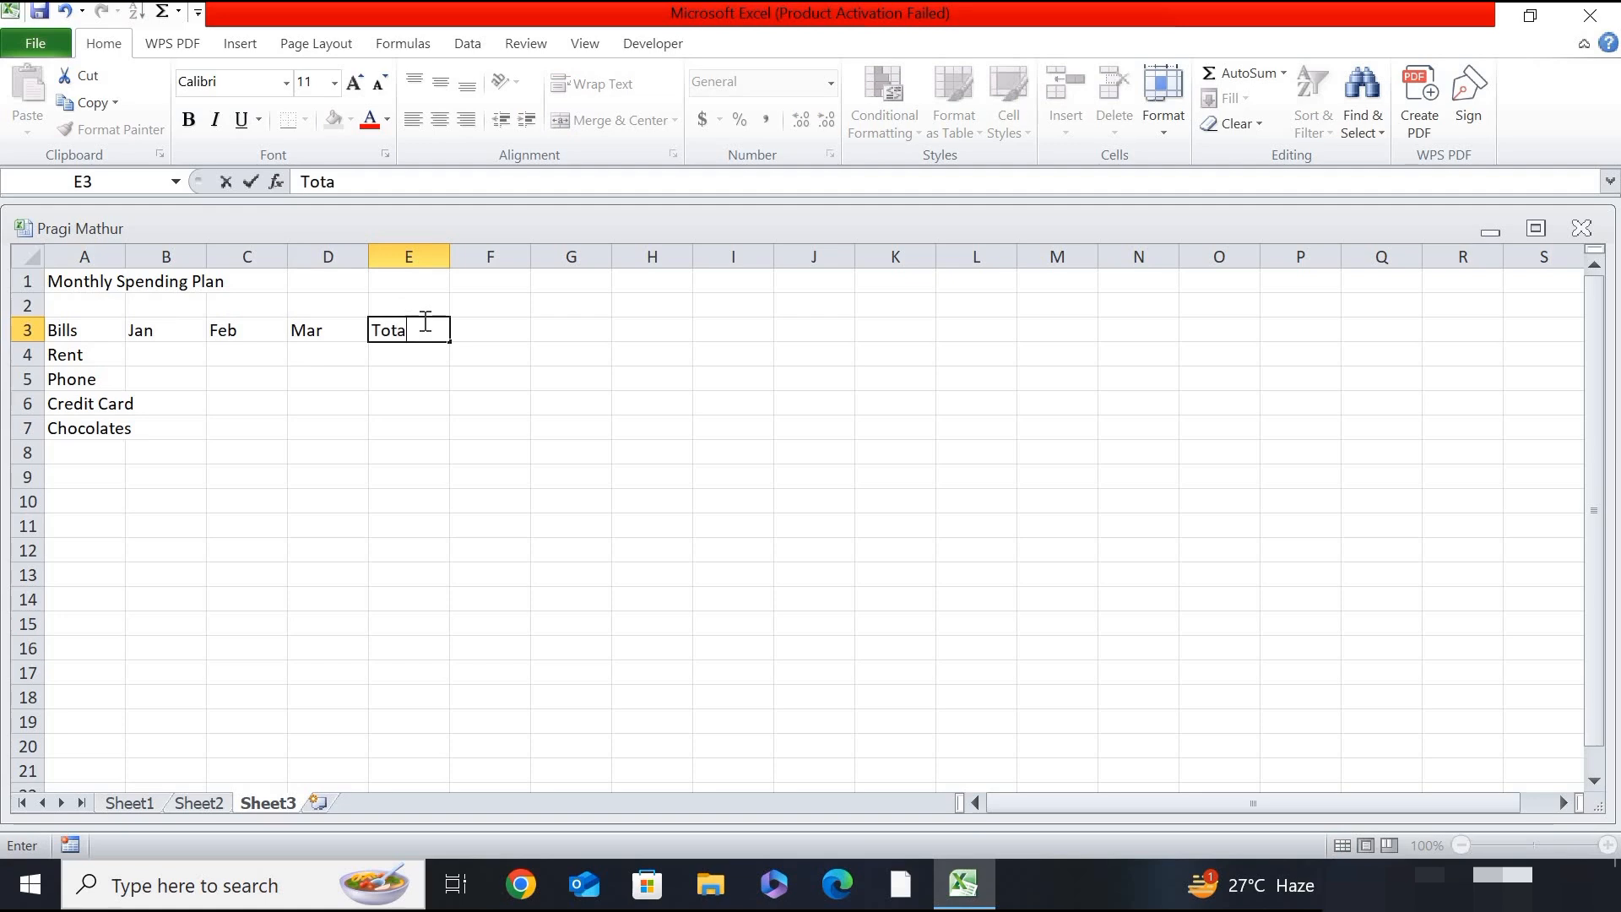
type("l")
key("ctrl+Return")
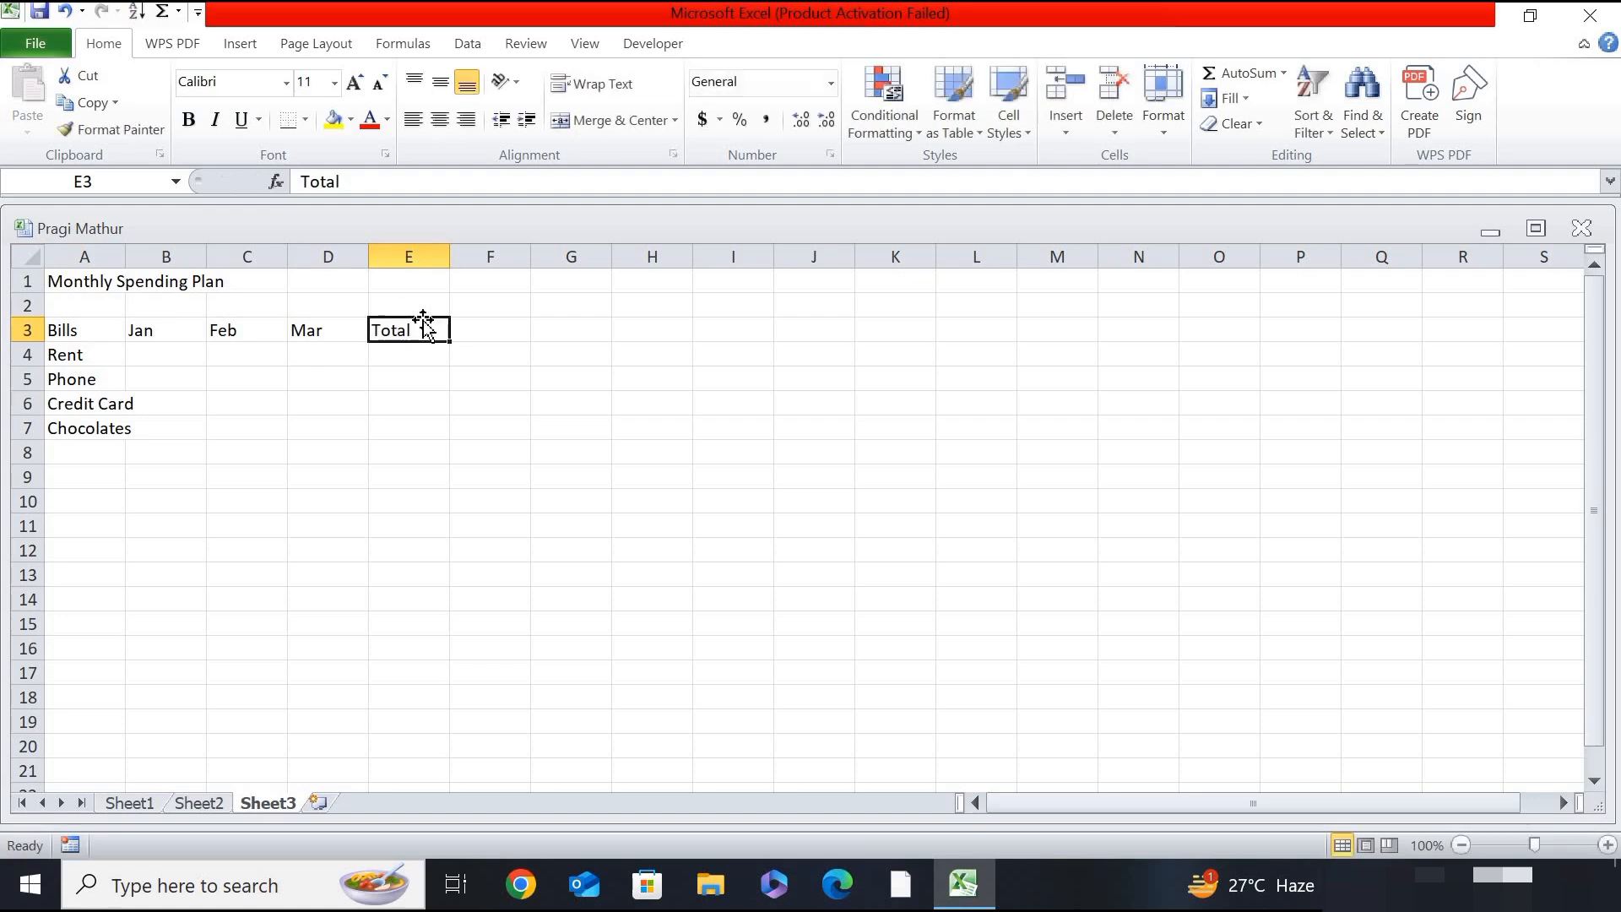
left_click(88, 449)
type("T")
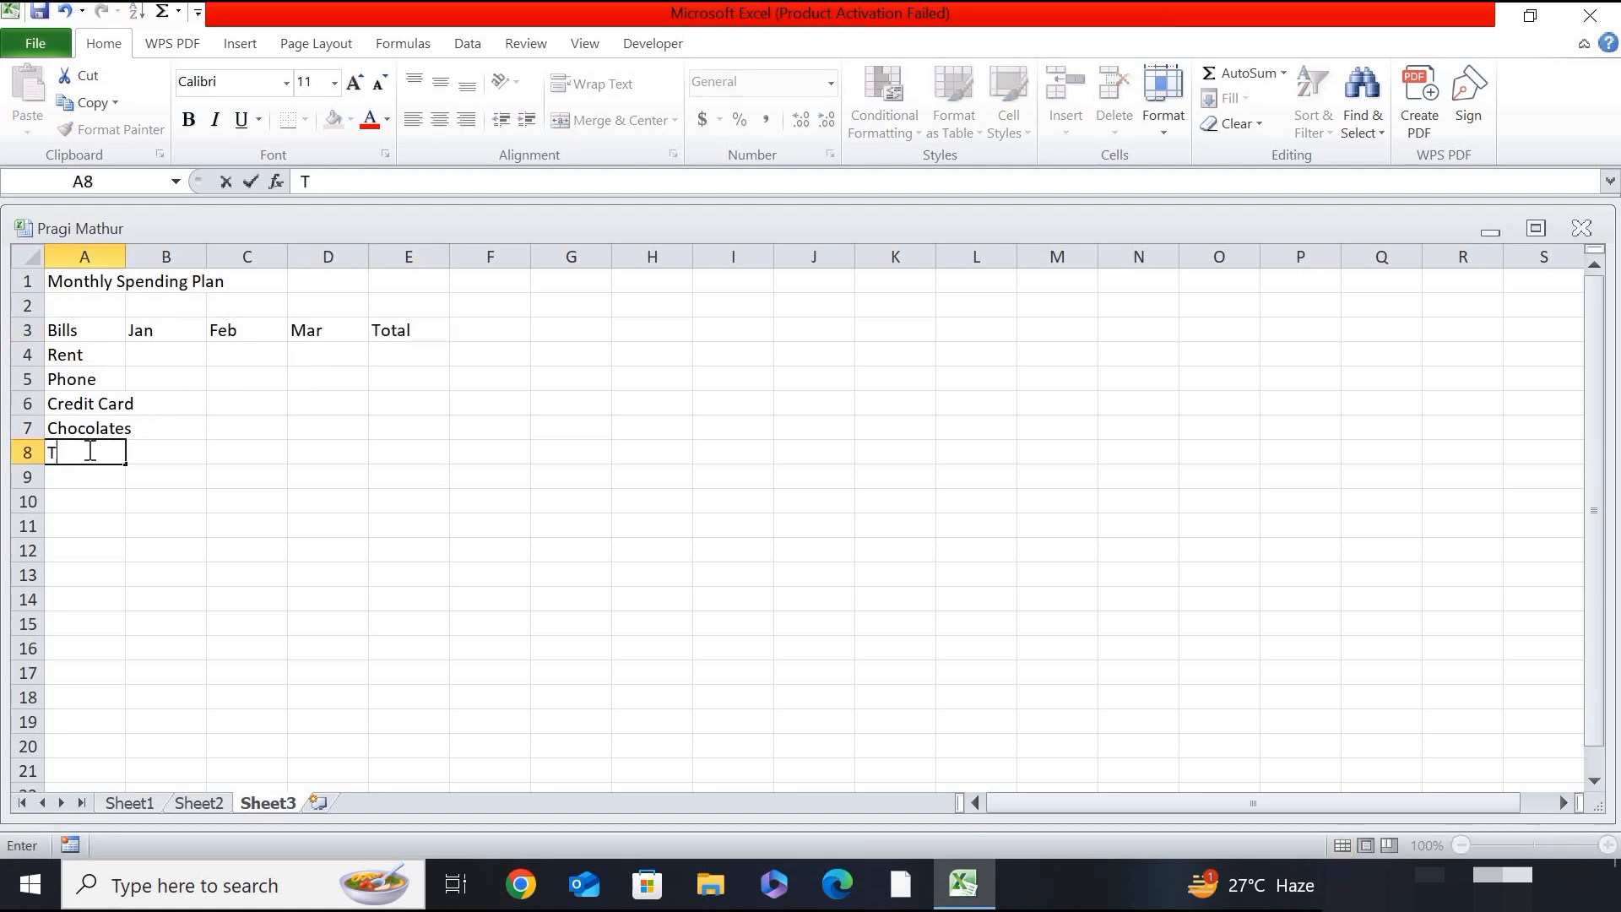
type("otal")
key("ctrl+Return")
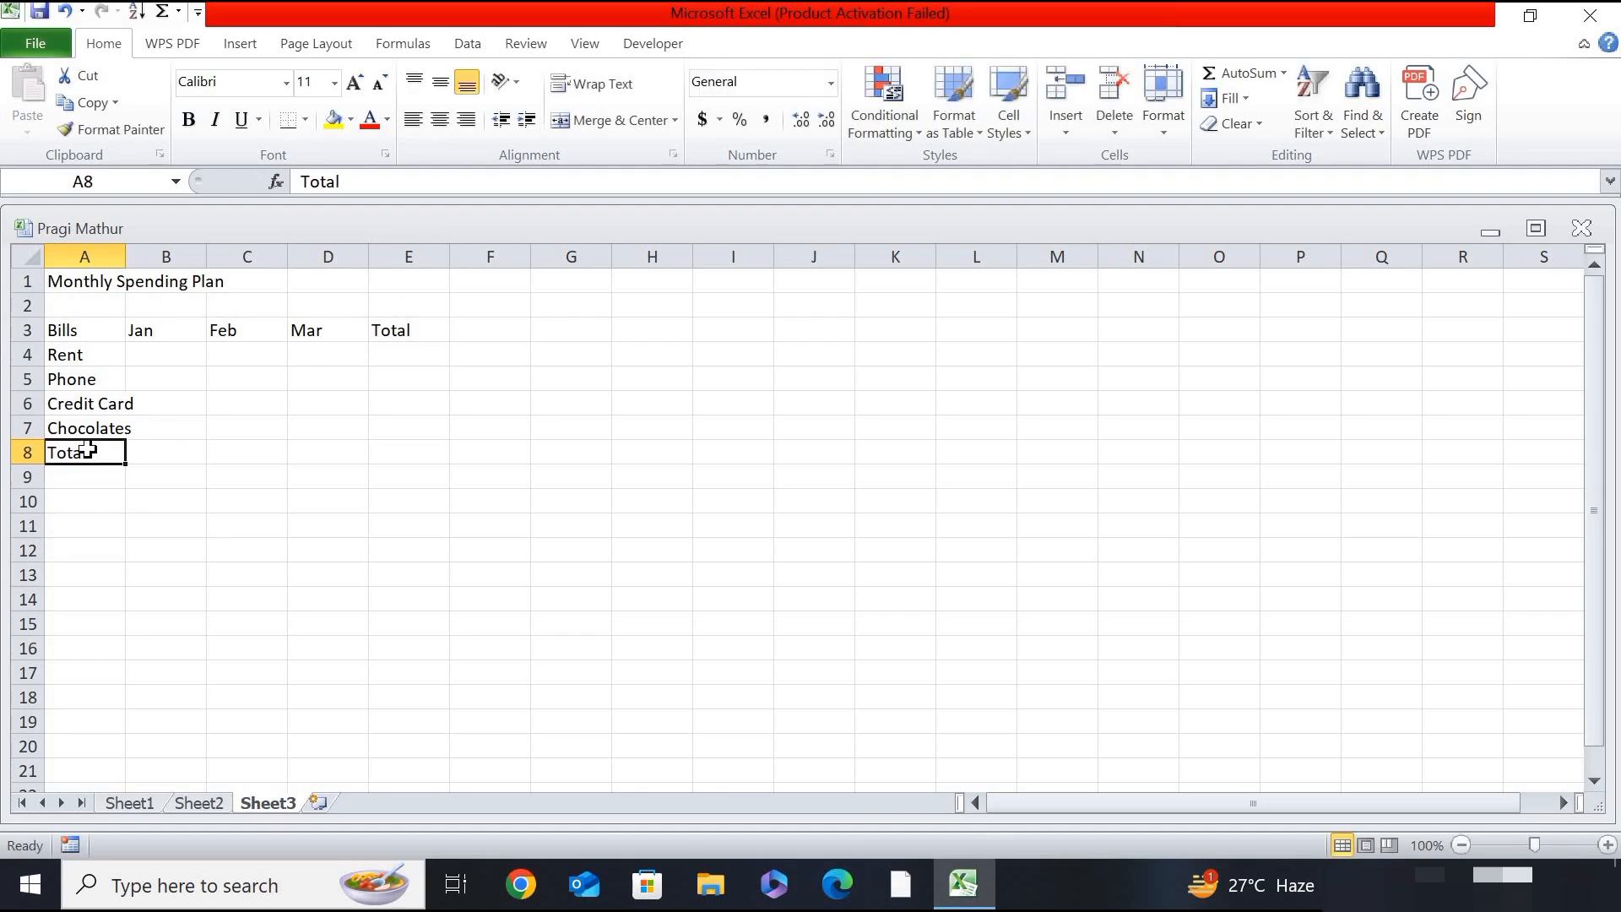
left_click(471, 457)
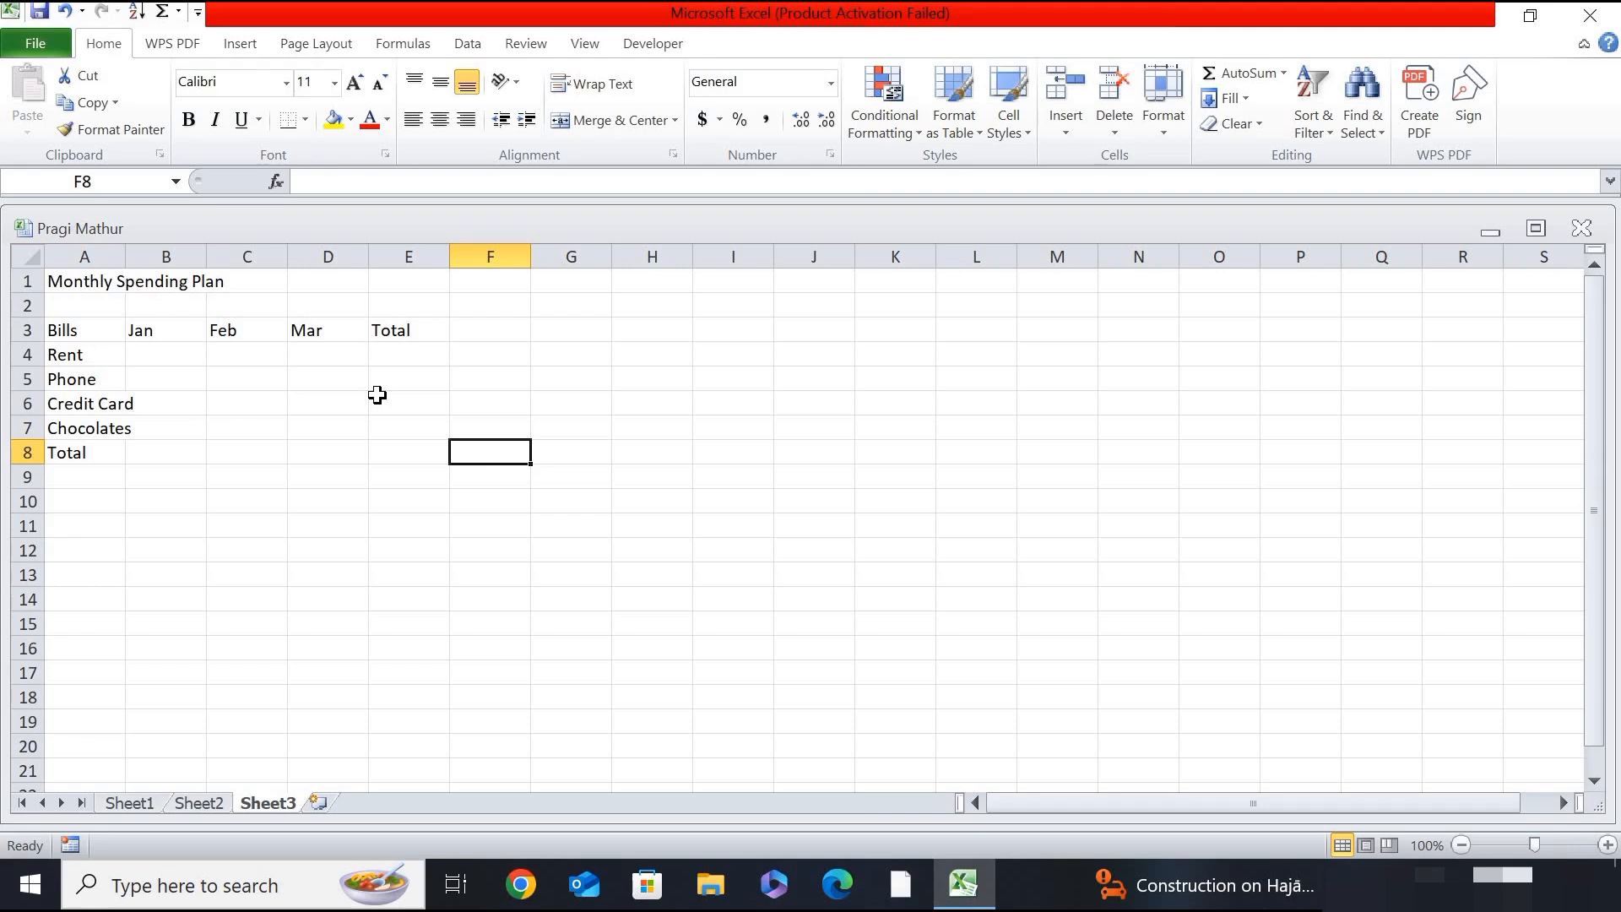
- Enter the January amounts for Rent as $1000 in cell B4 and Phone as $45 in cell B5
left_click(152, 348)
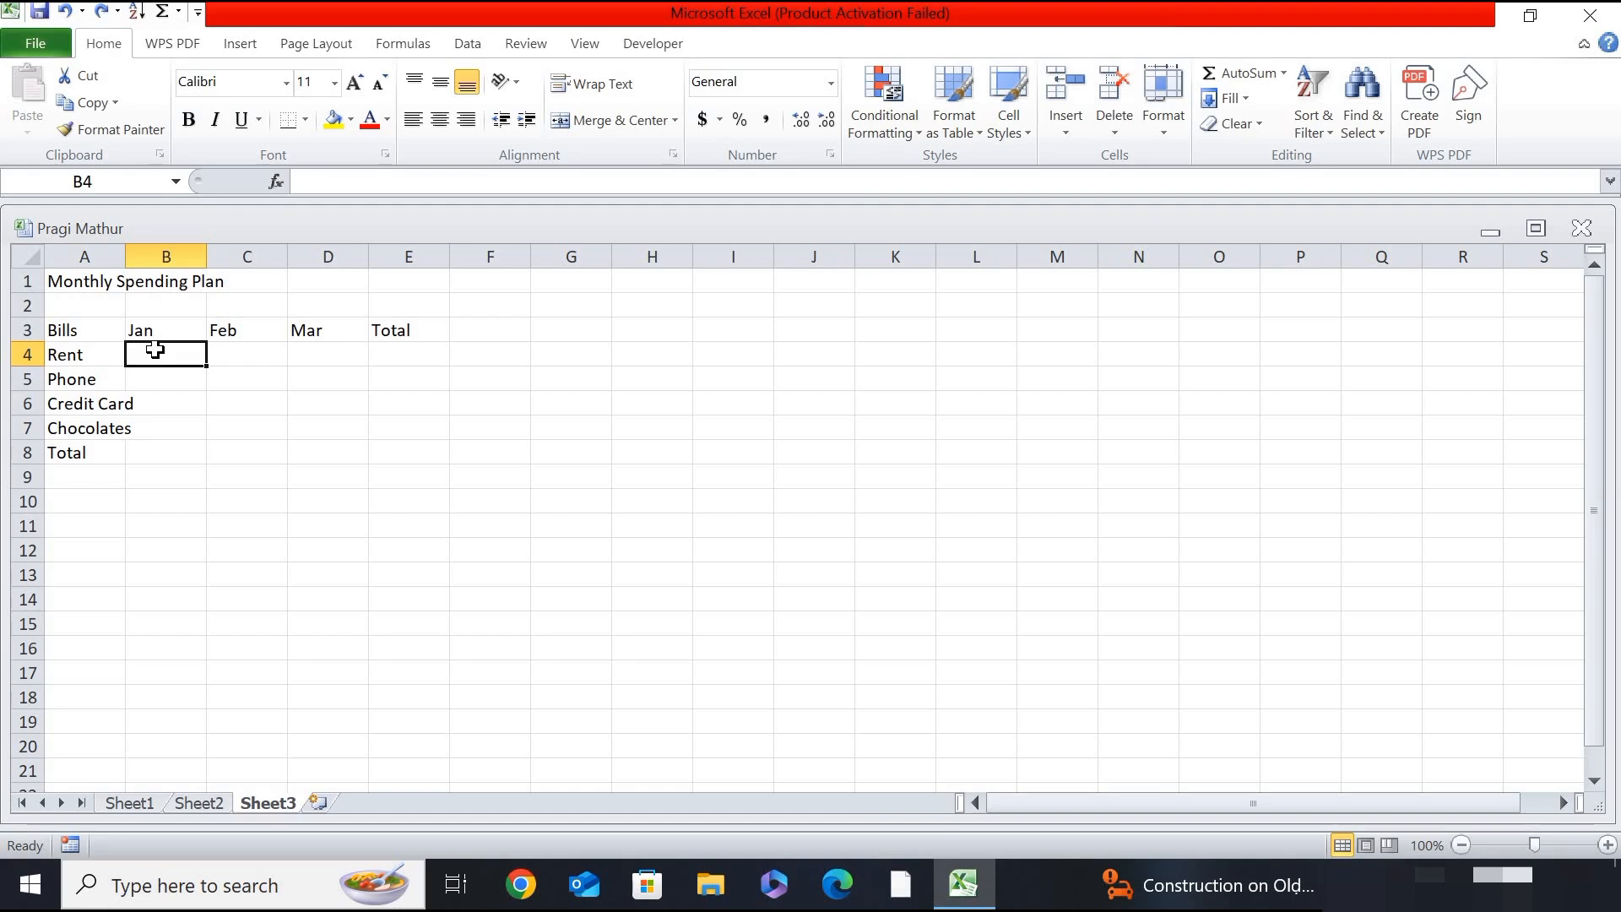
type("$10")
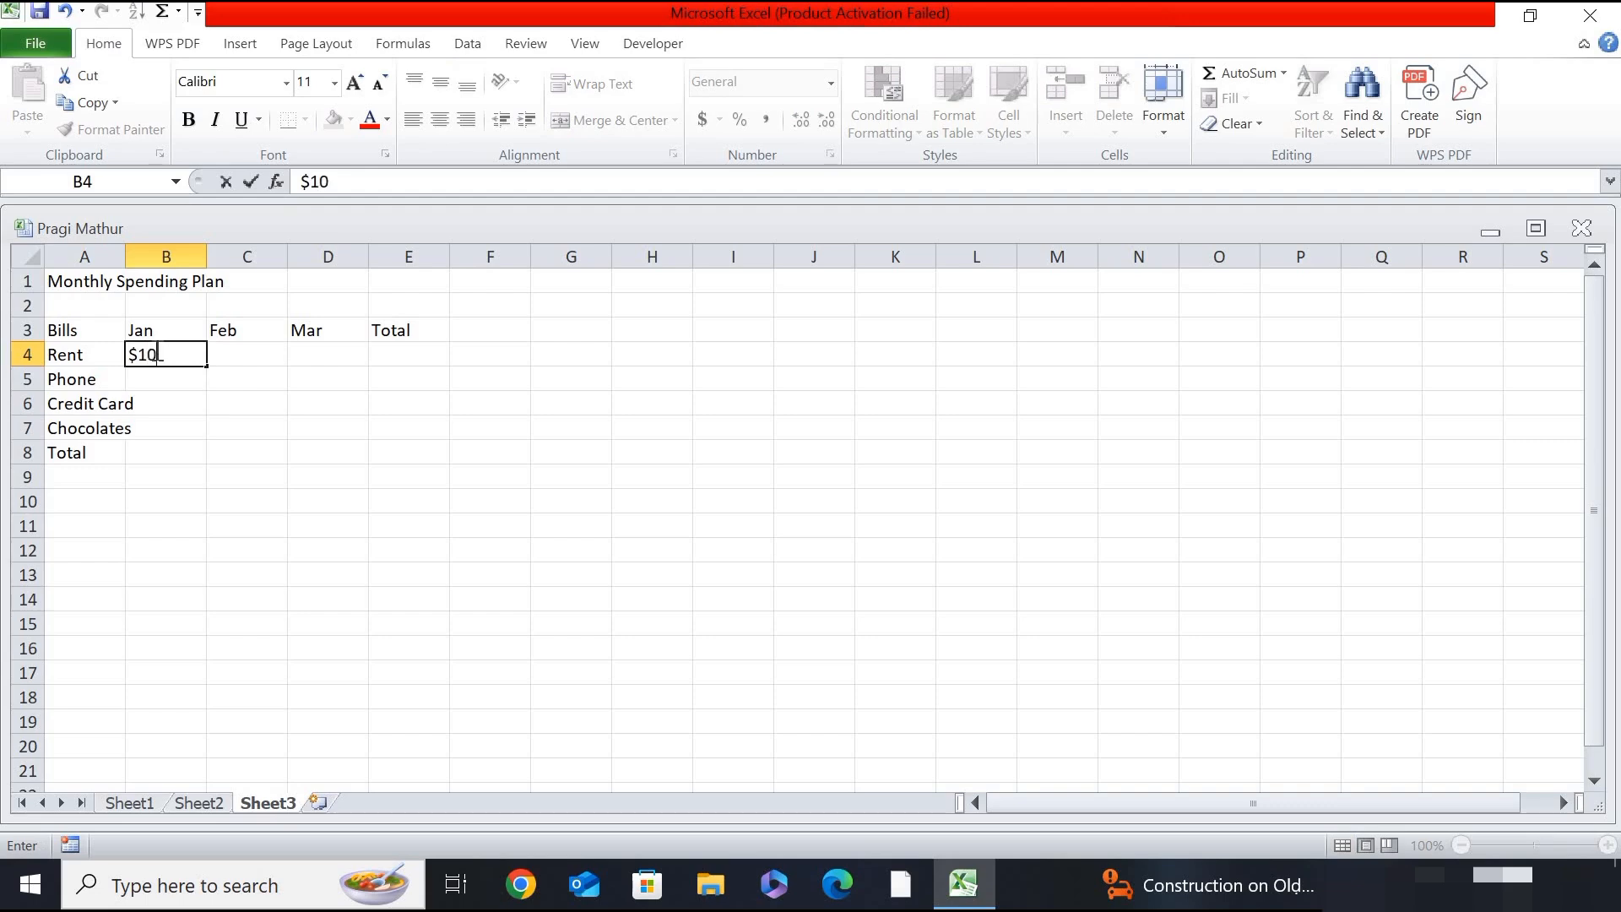
type("00")
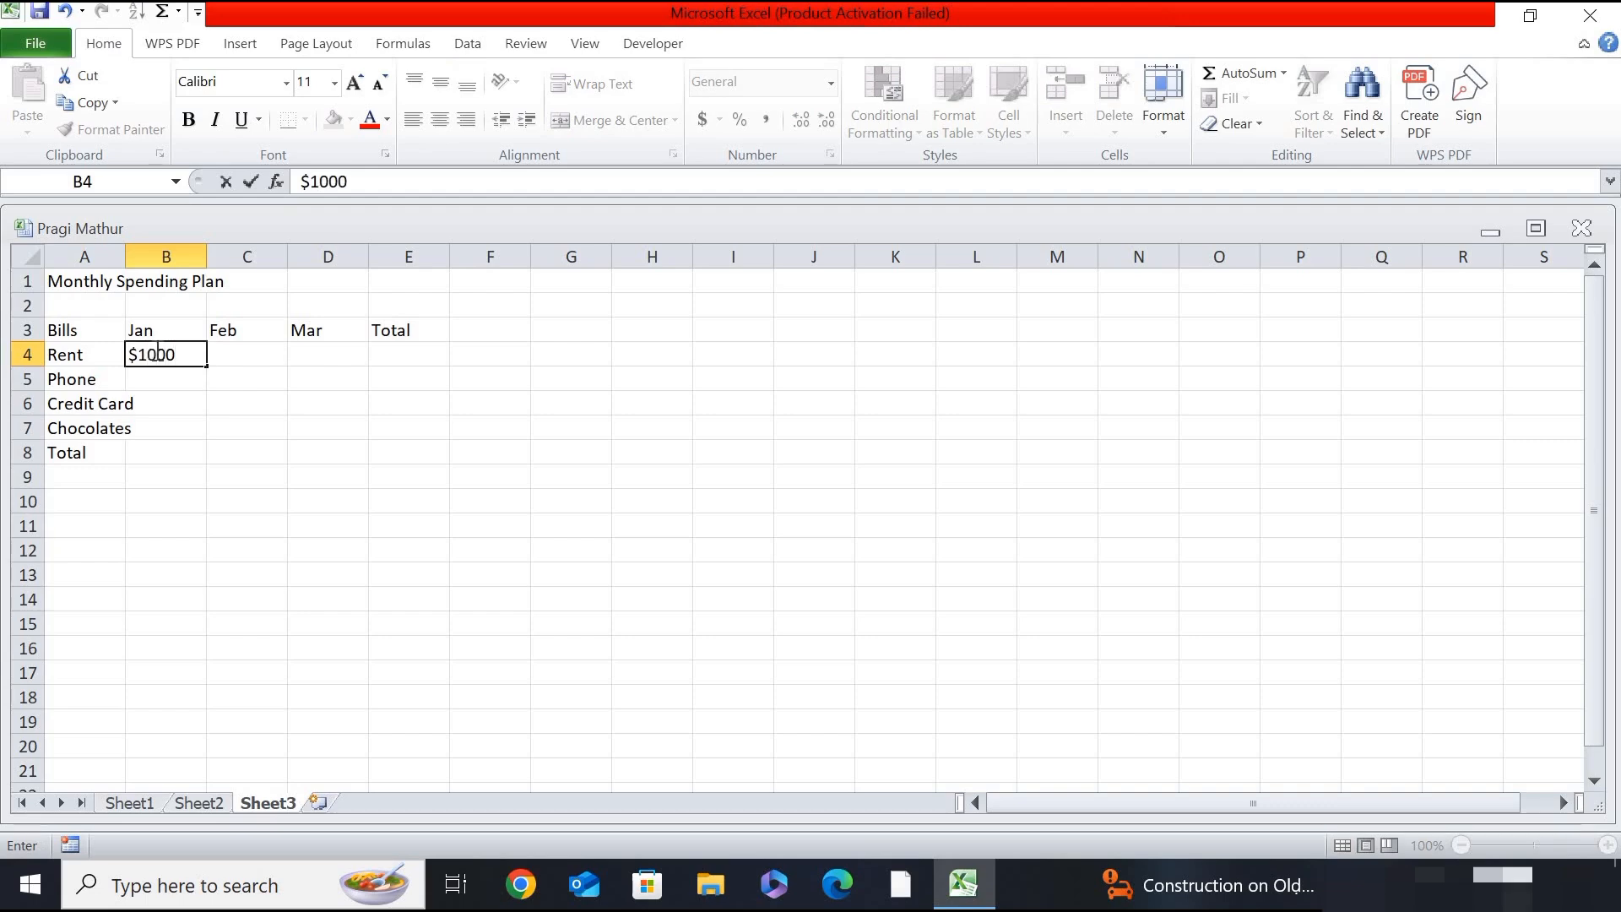
key("ctrl+Return")
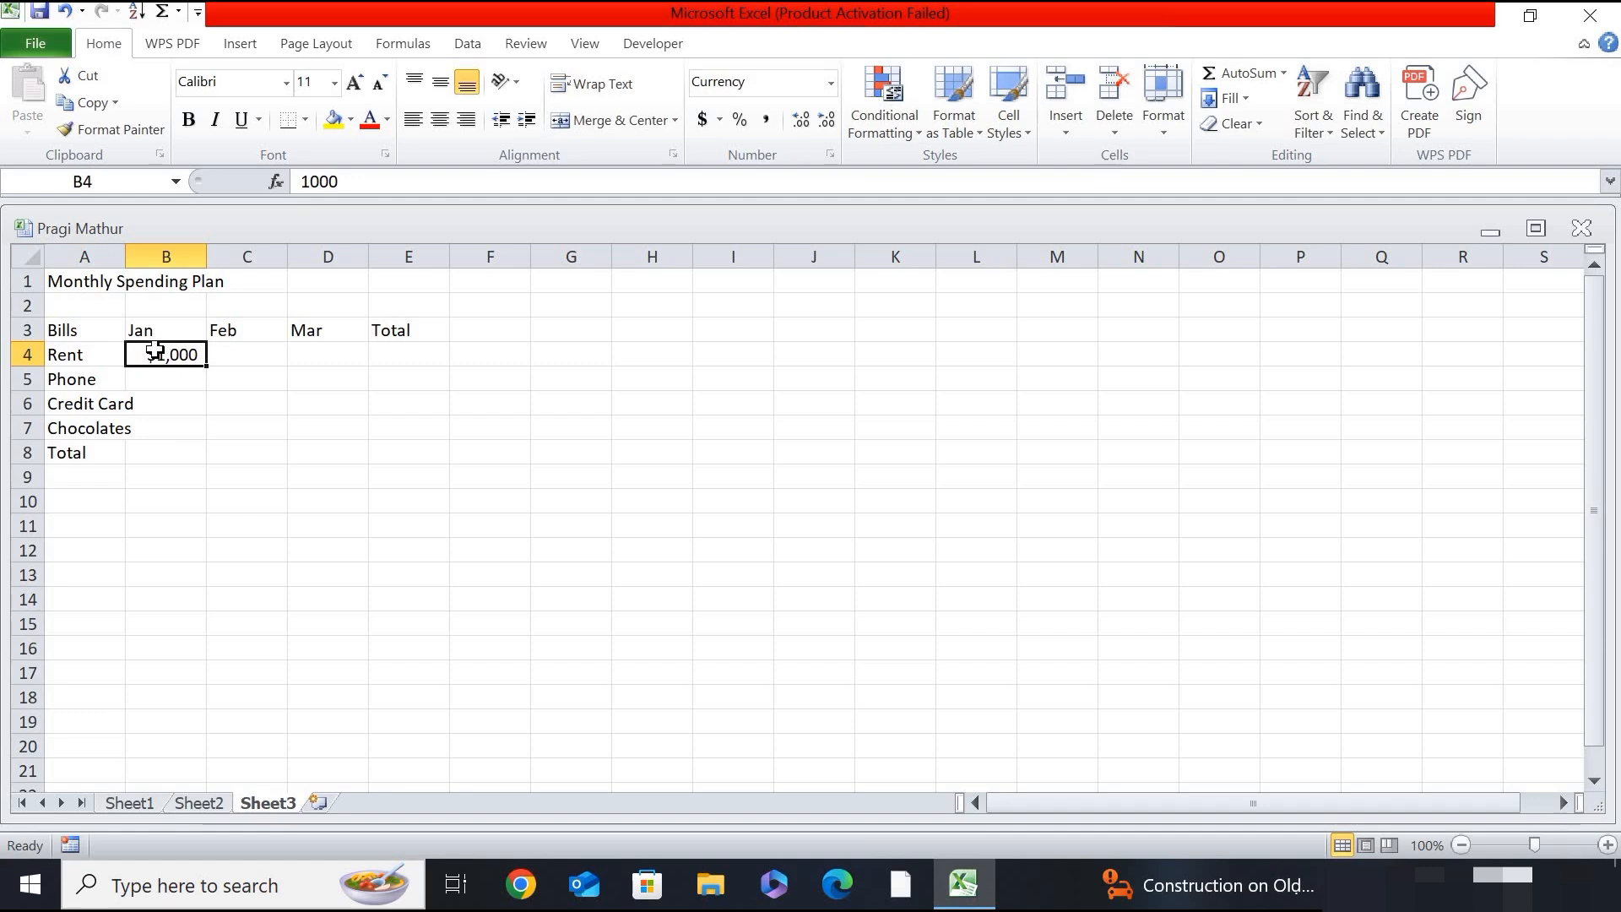
key("Return")
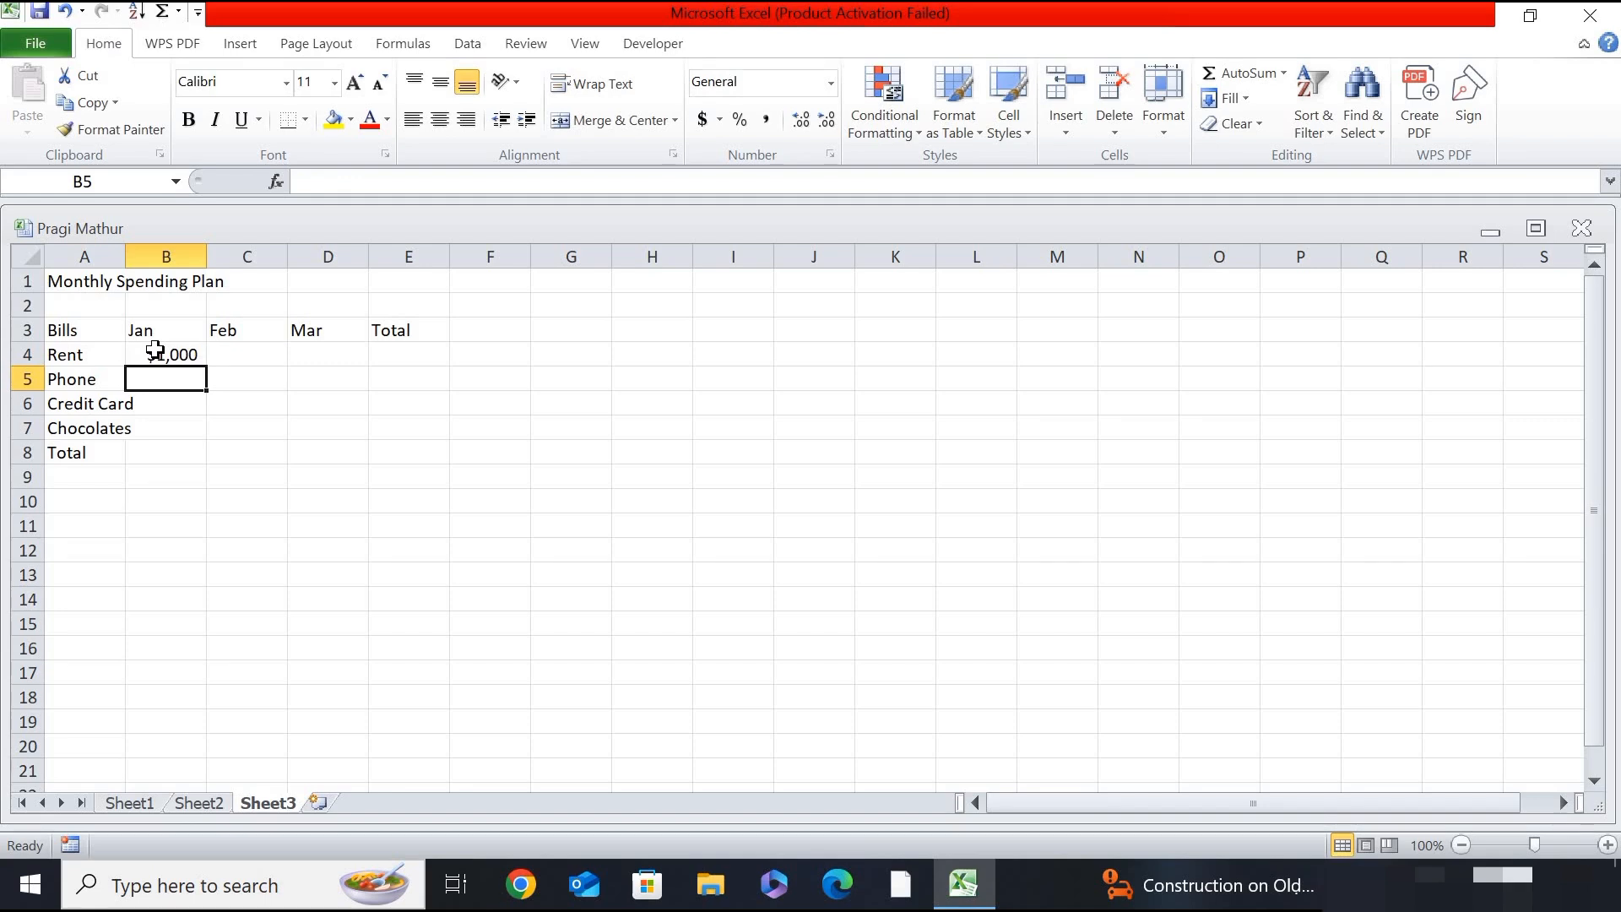
type("$")
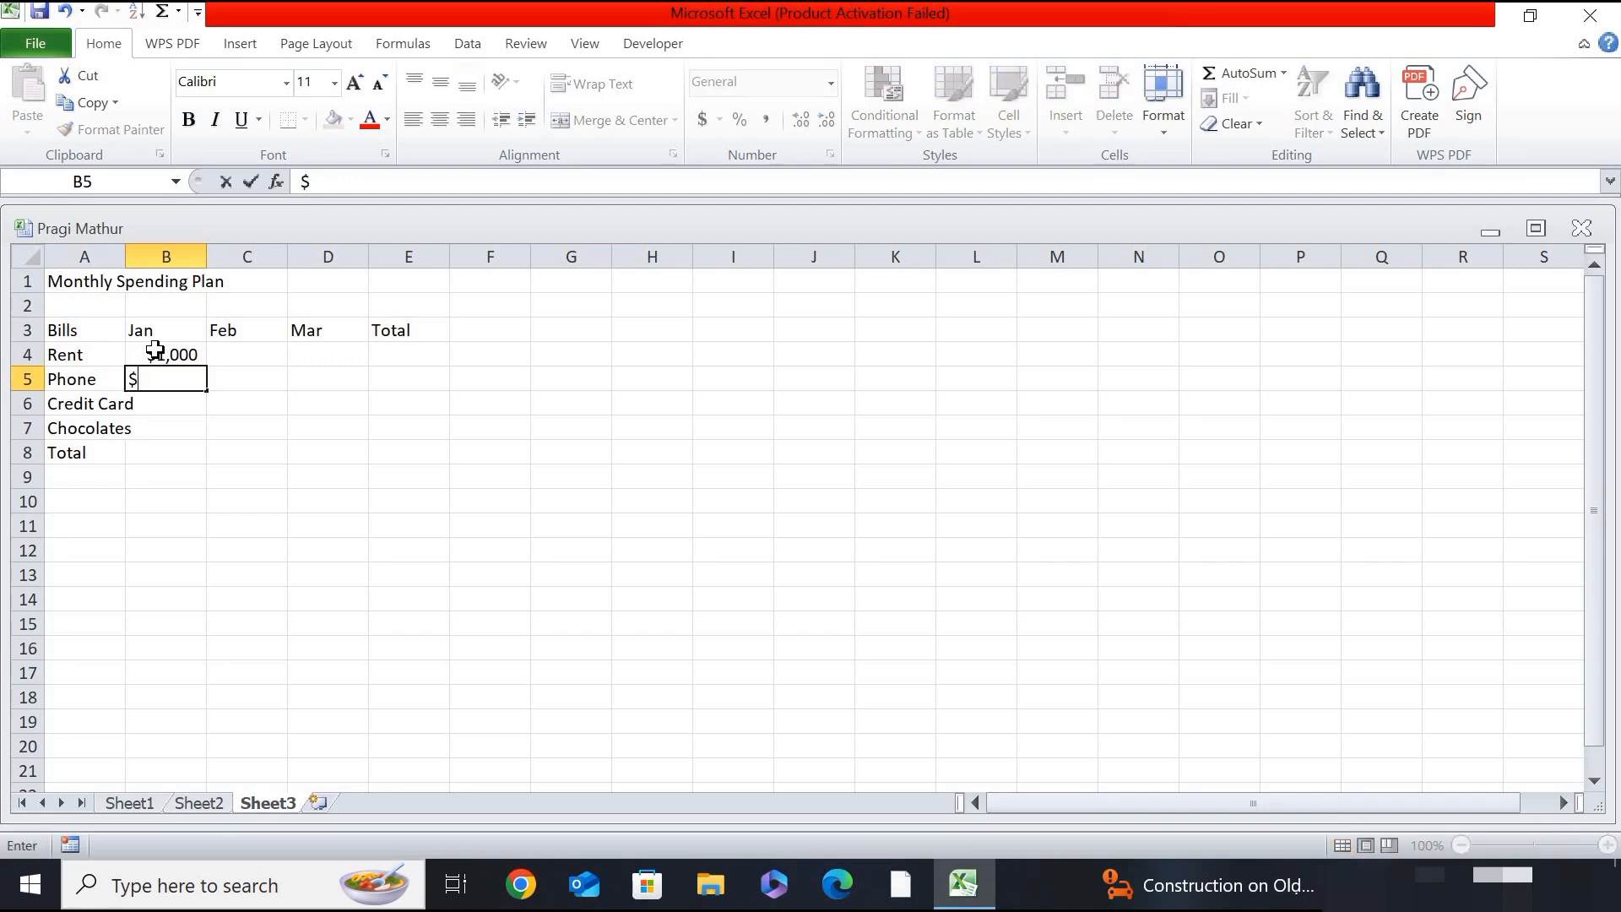
type("45")
key("Return")
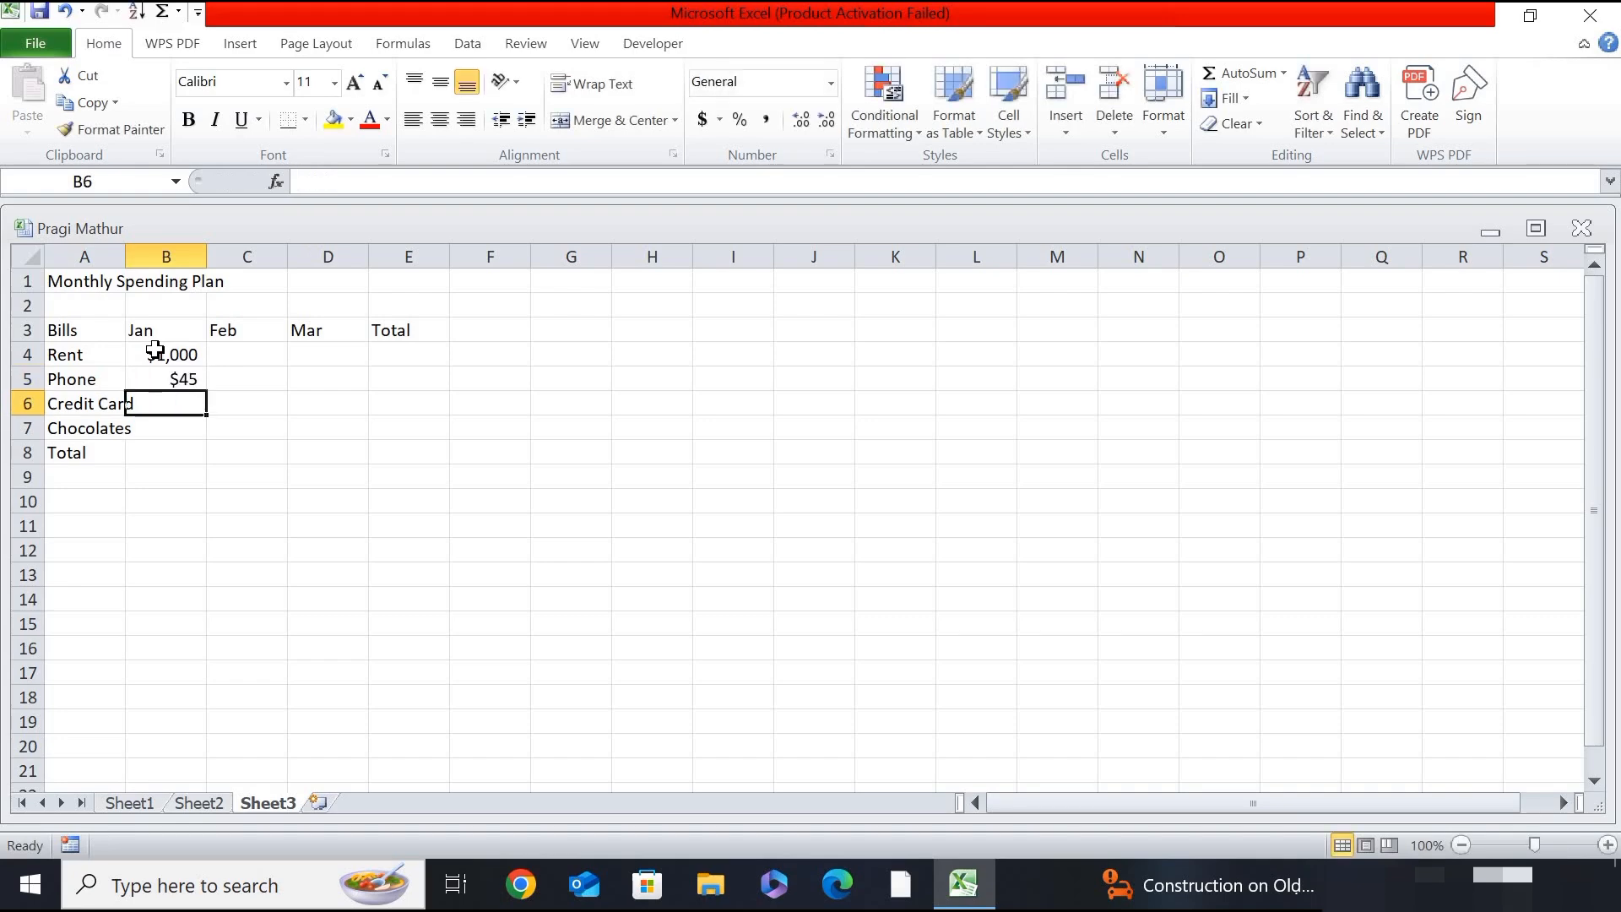
- Enter the January amounts for Credit Card as $300 in cell B6 and Chocolates as $250 in cell B7
type("$300")
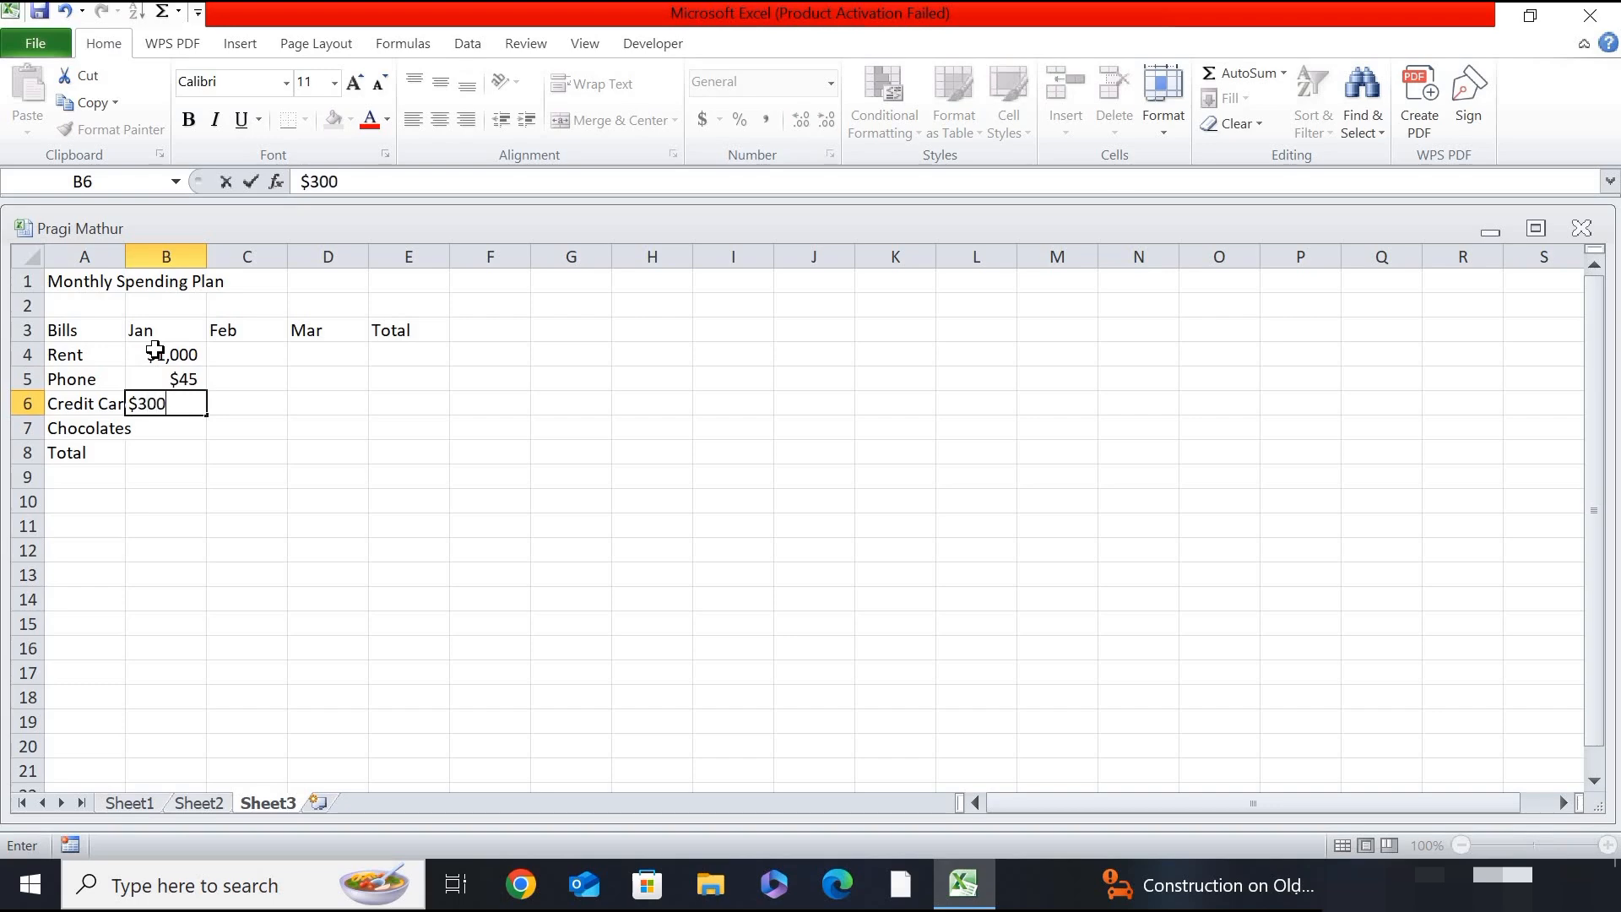
key("ctrl+Return")
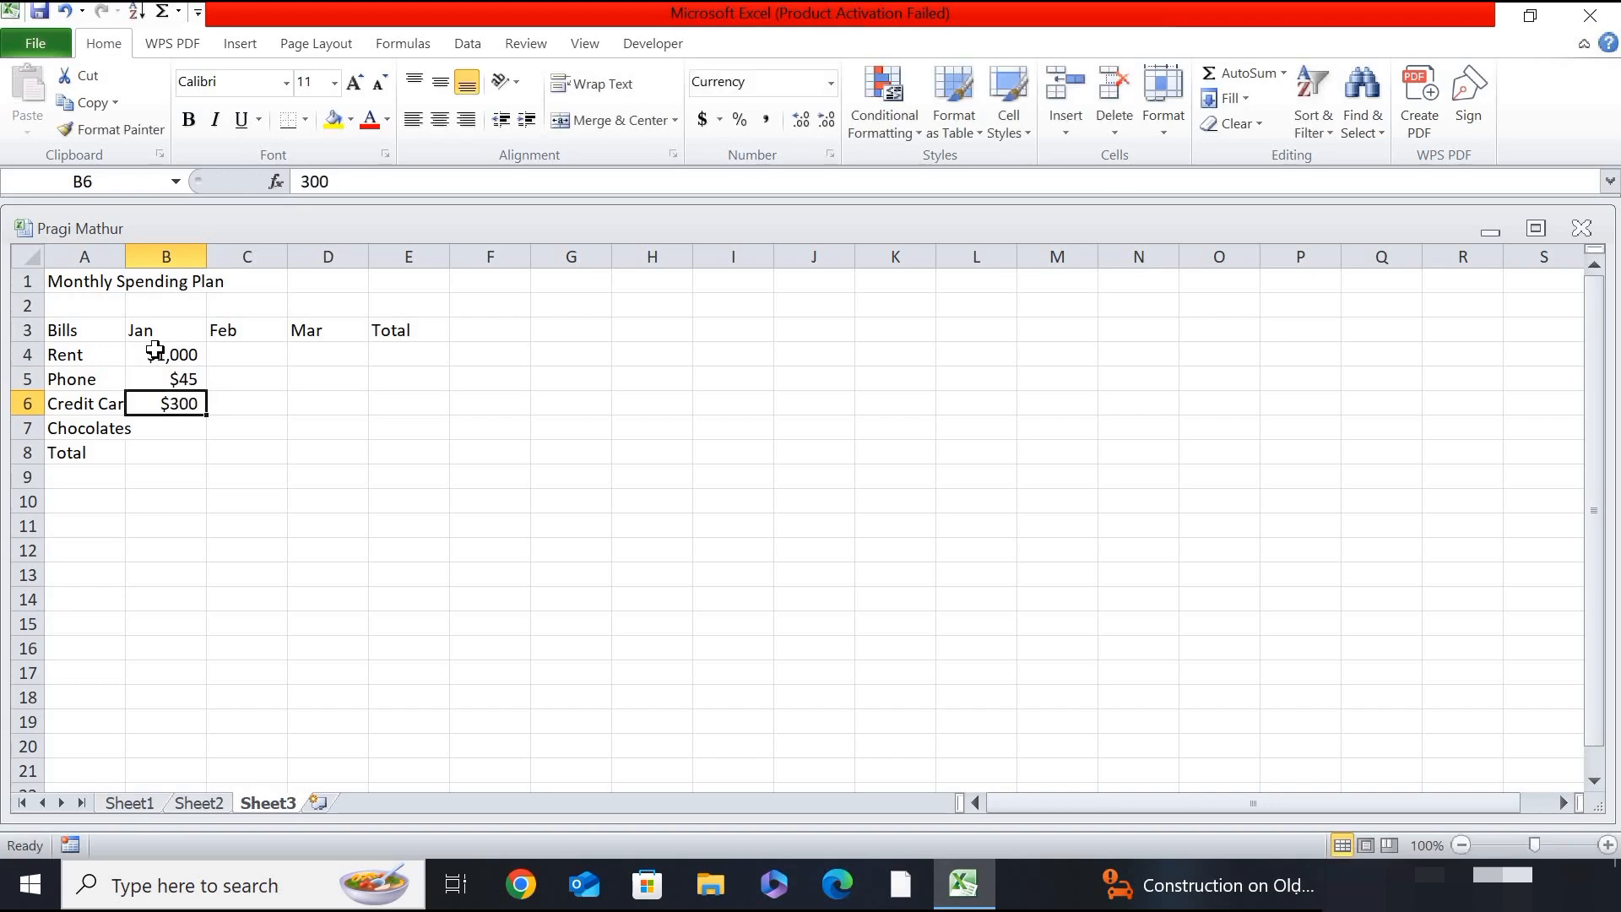
key("Down")
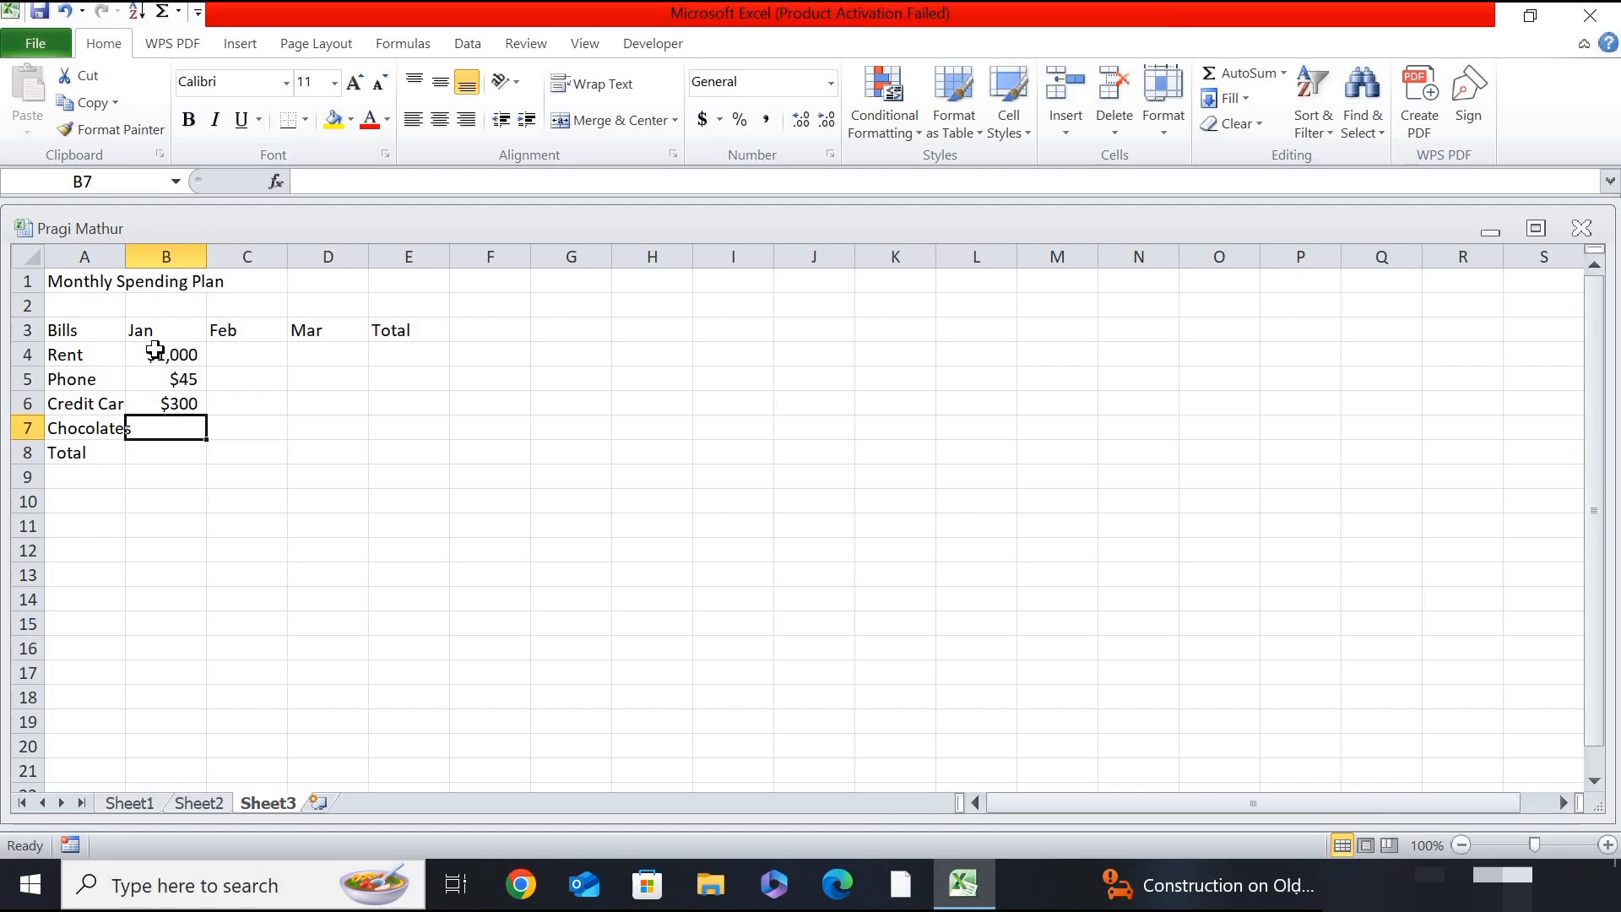
type("$250")
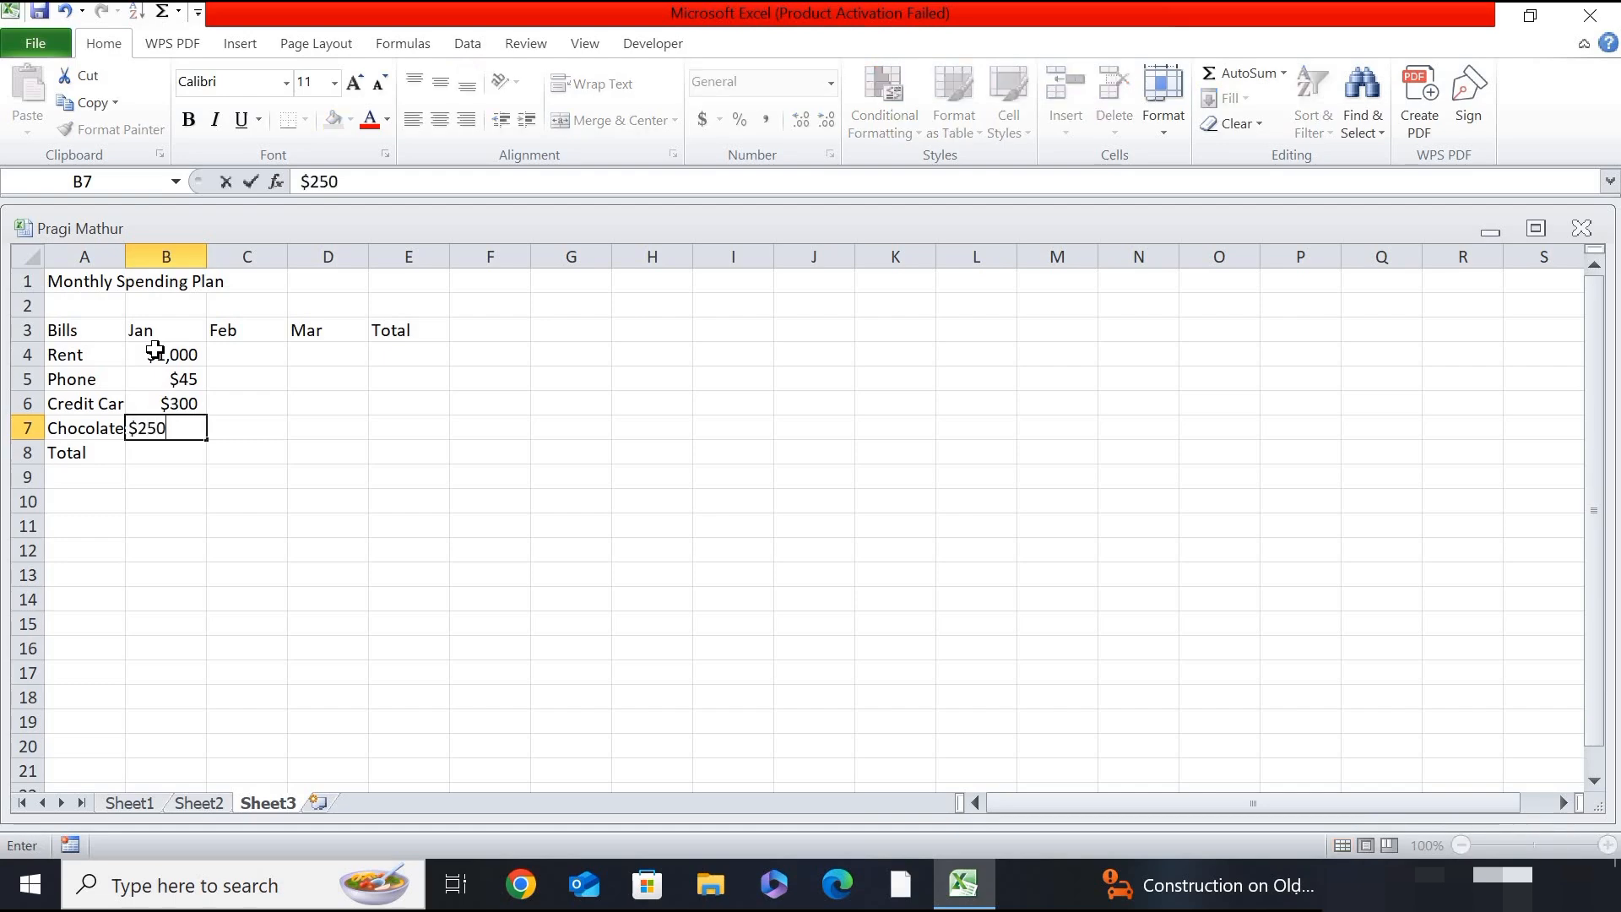
key("ctrl+Return")
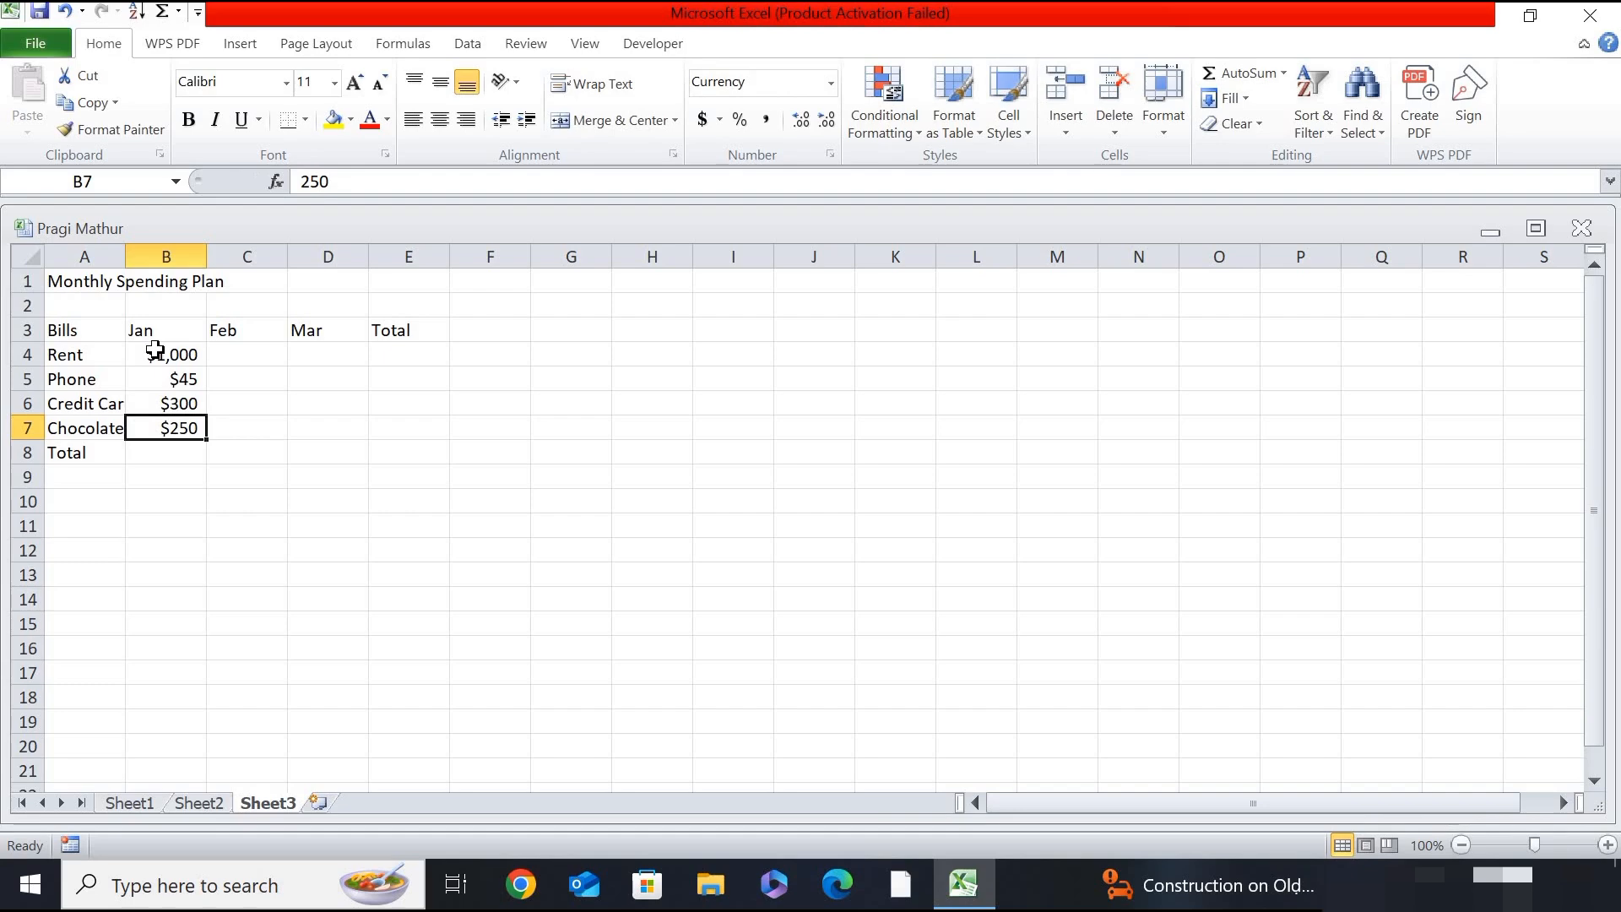
- Enter the February amounts for Chocolates as $100 in cell C7 and Credit Card as $300 in cell C6
key("Right")
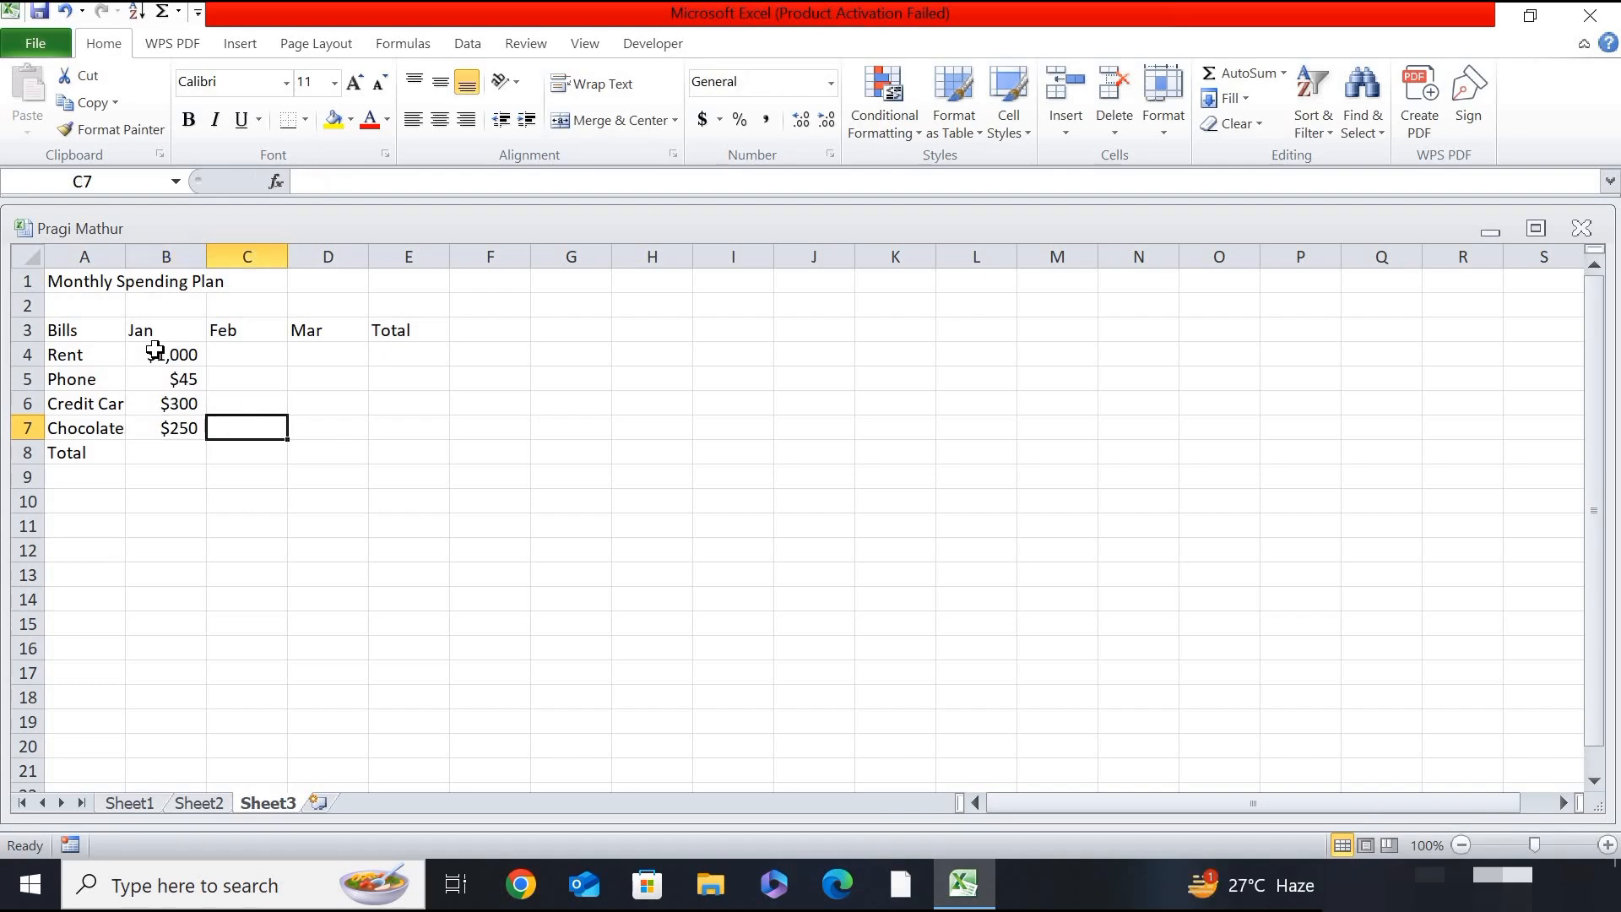
type("$100")
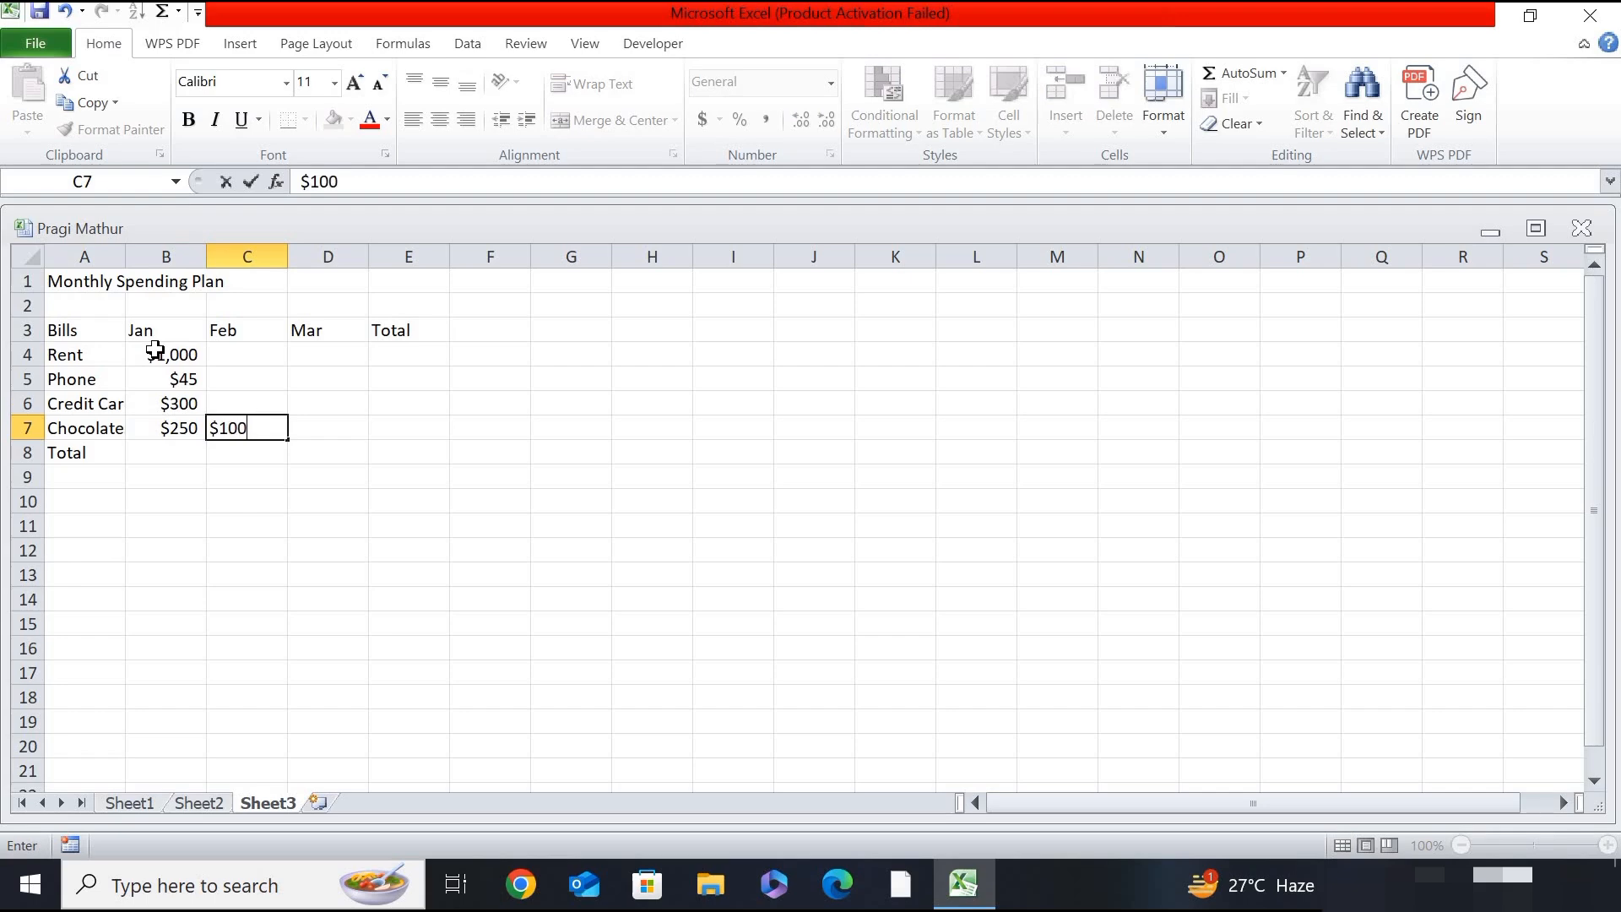
key("Up")
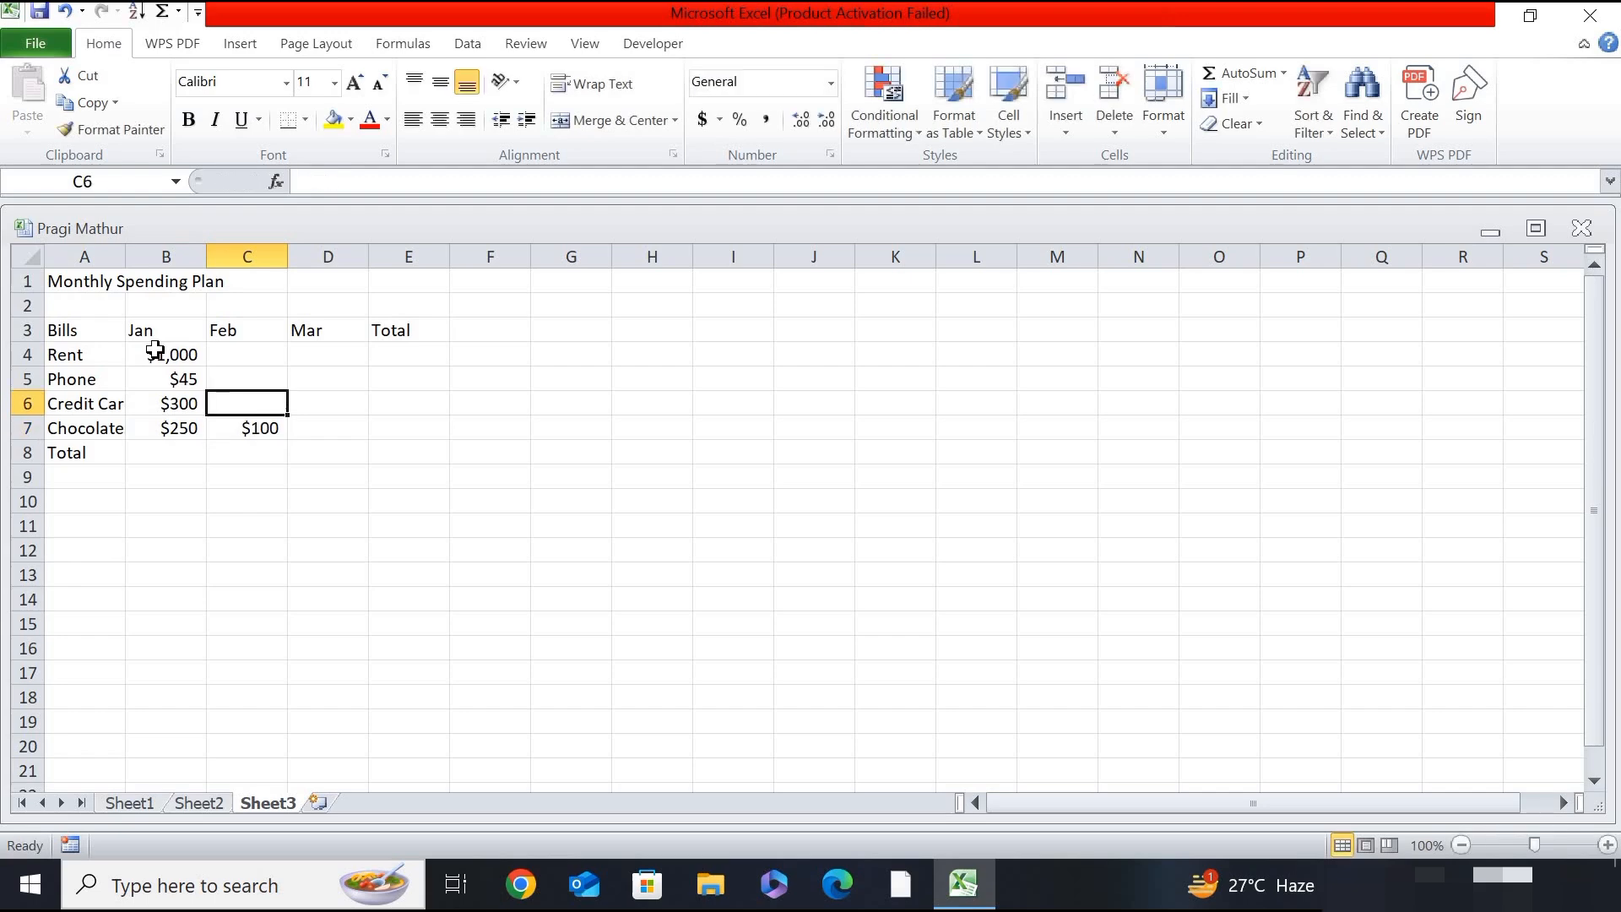
type("$300")
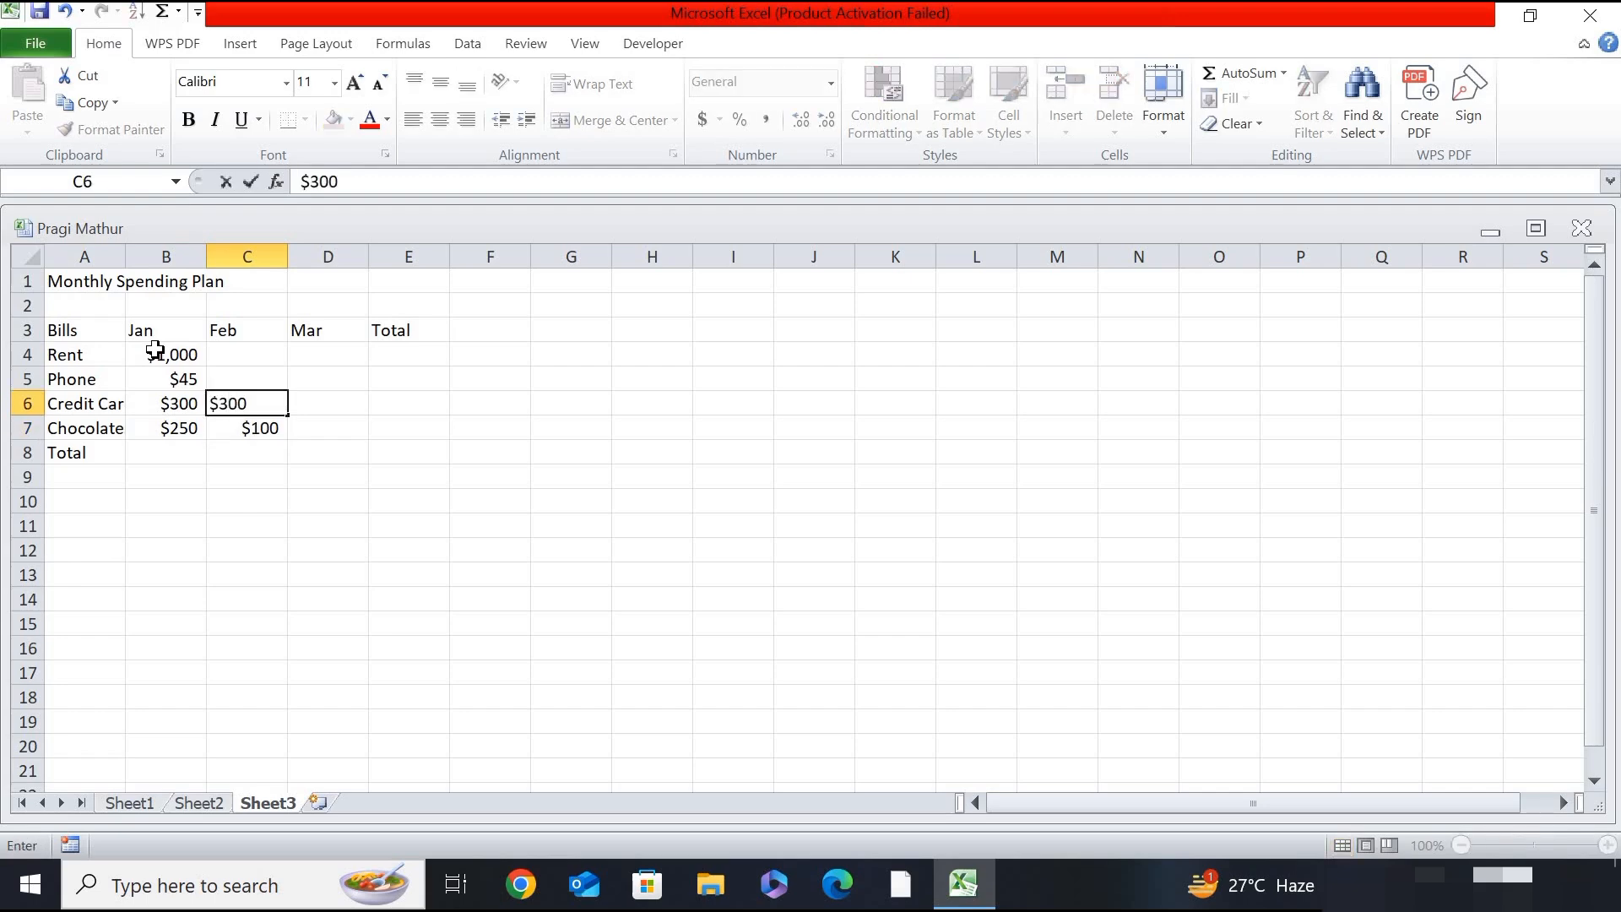
key("Up")
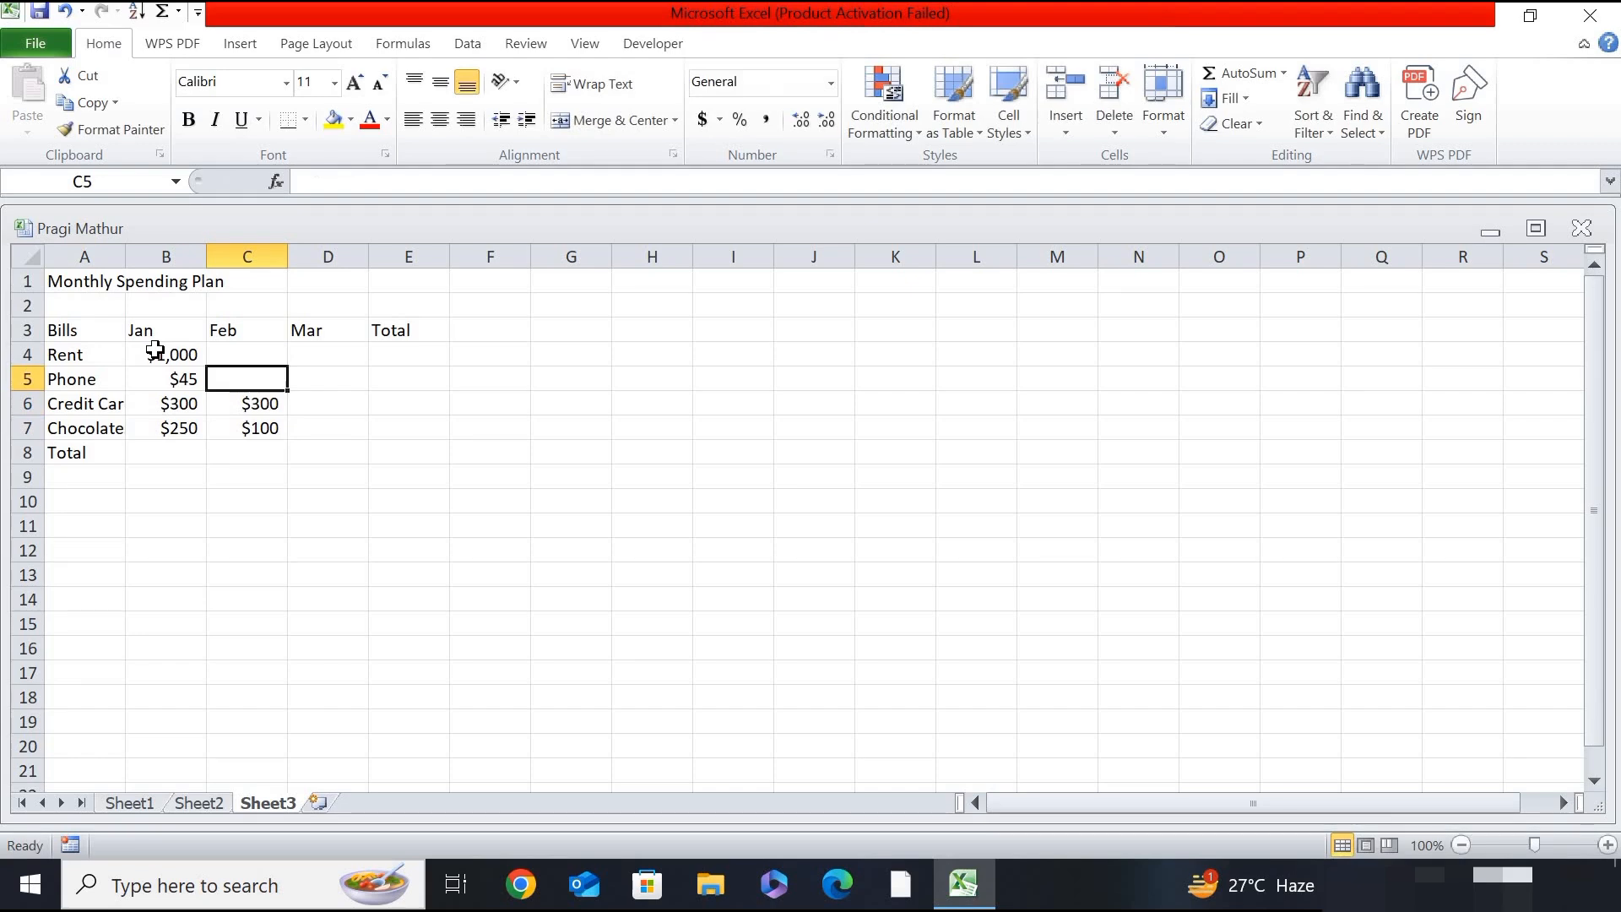
- Enter the February amounts for Phone as $45 in cell C5 and Rent as $1000 in cell C4
type("$")
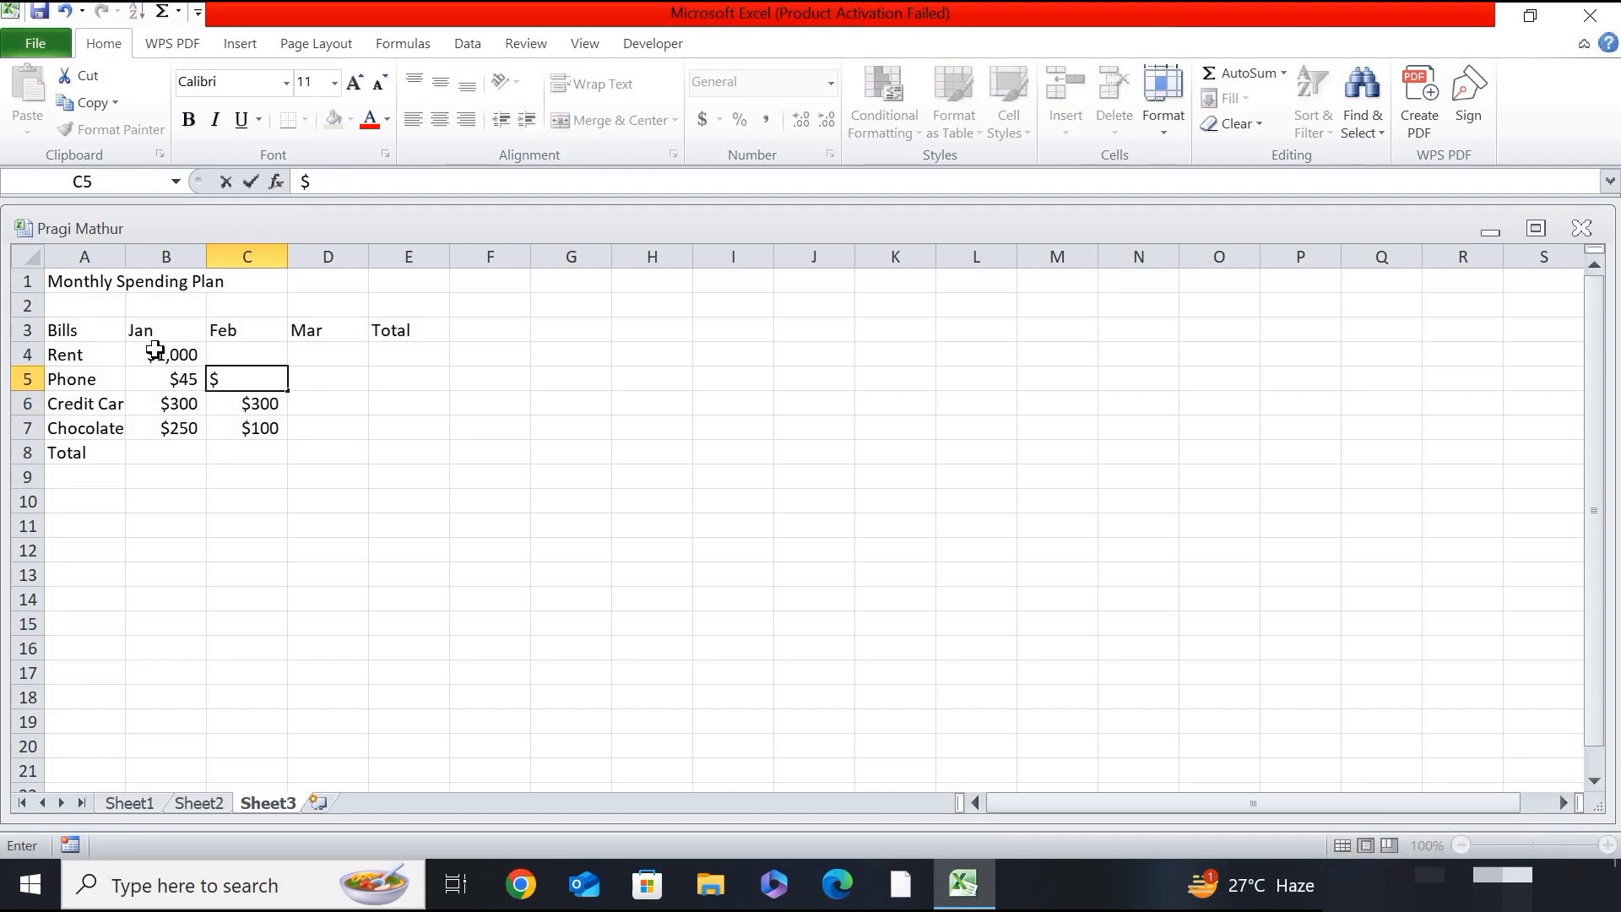
type("45")
key("Up")
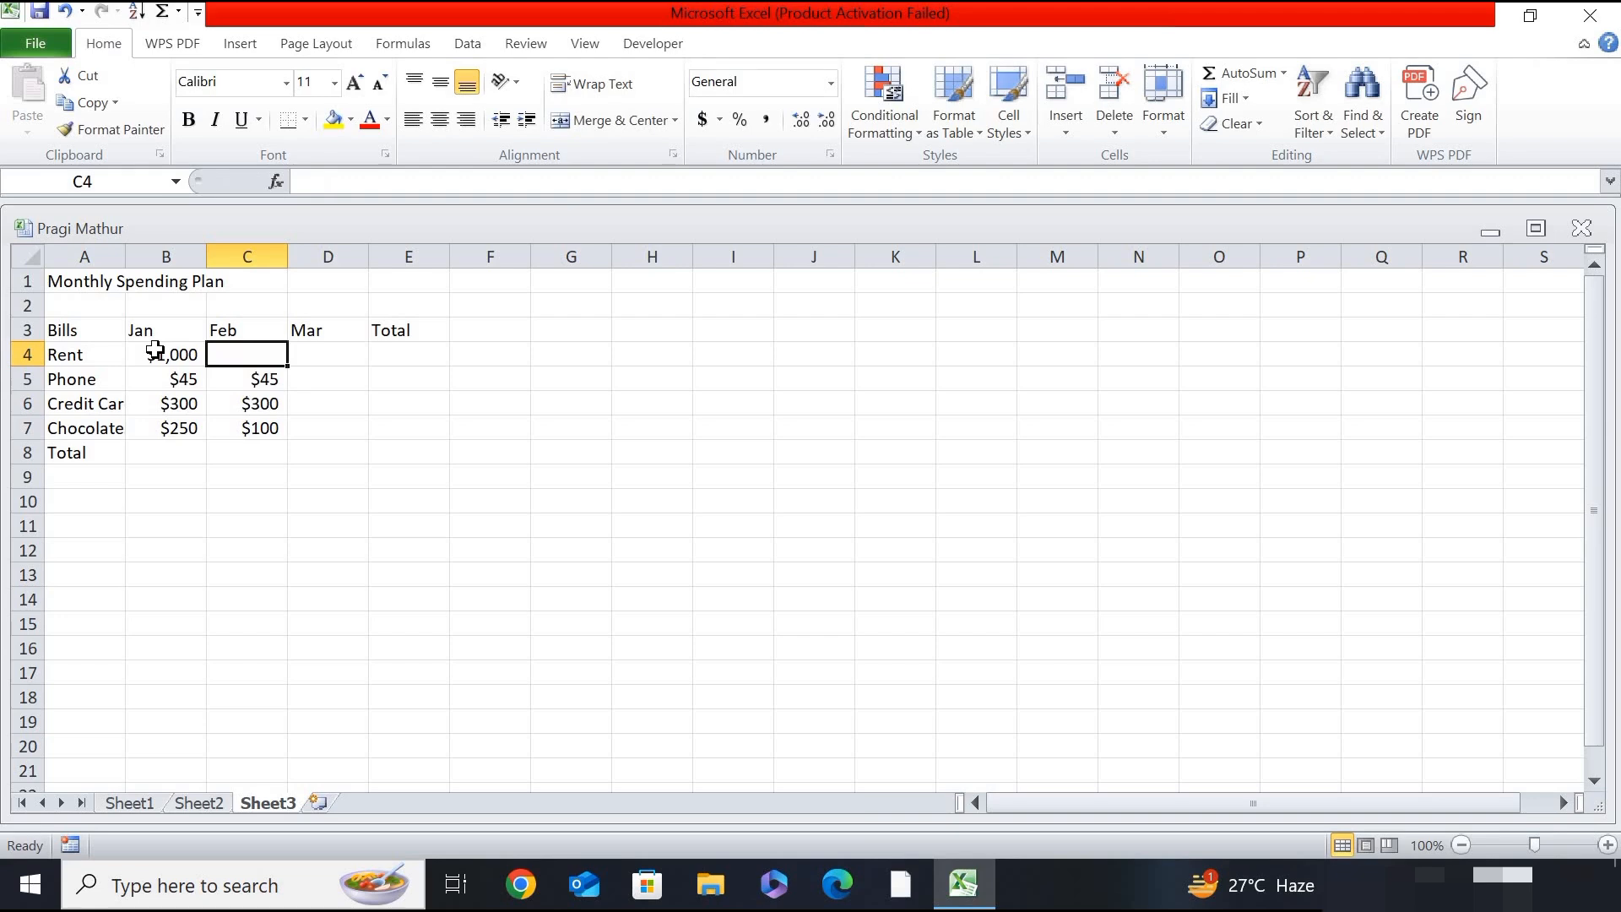
type("$")
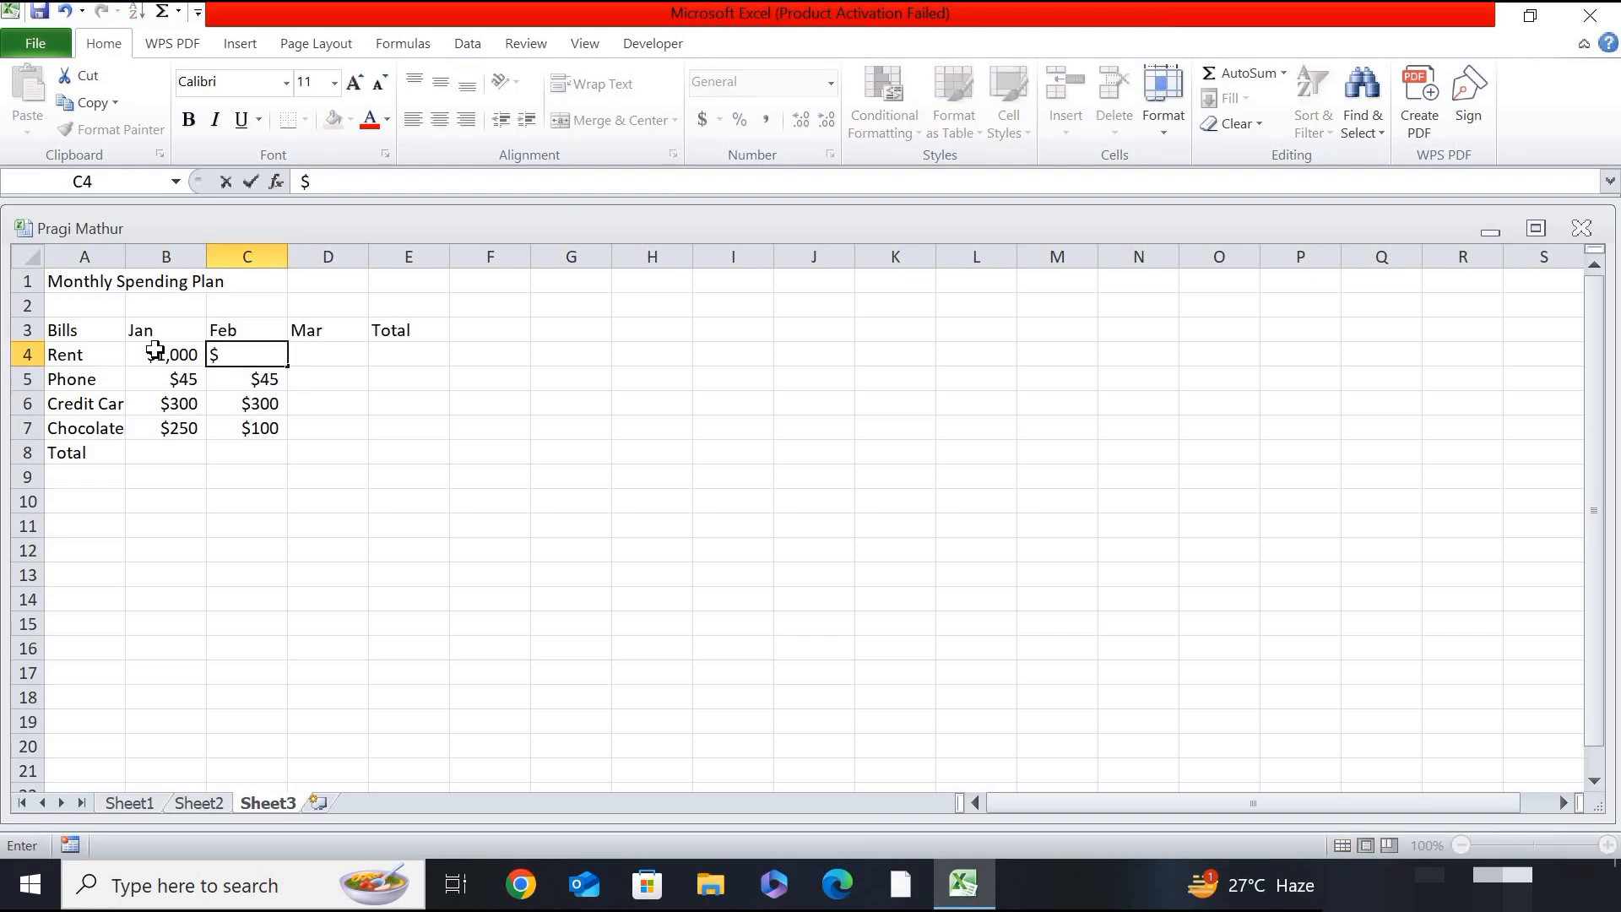
type("1000")
key("Up")
- Enter the March amounts for Rent as $1,000 in cell D4 and Phone as $45 in cell D5
key("Right")
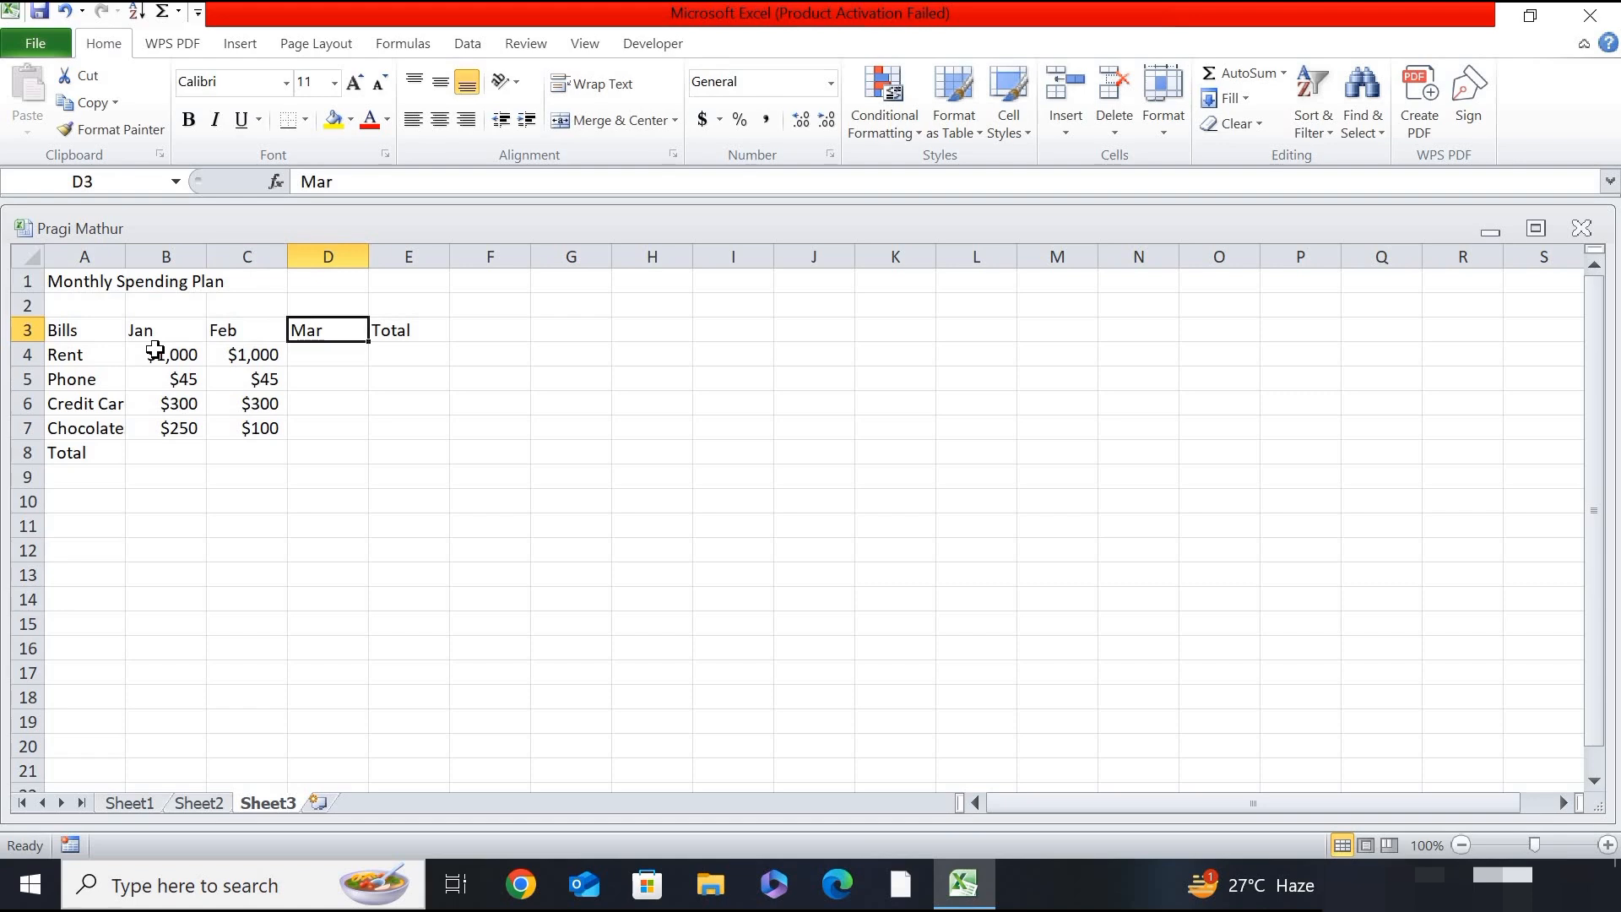
key("Down")
type("$1")
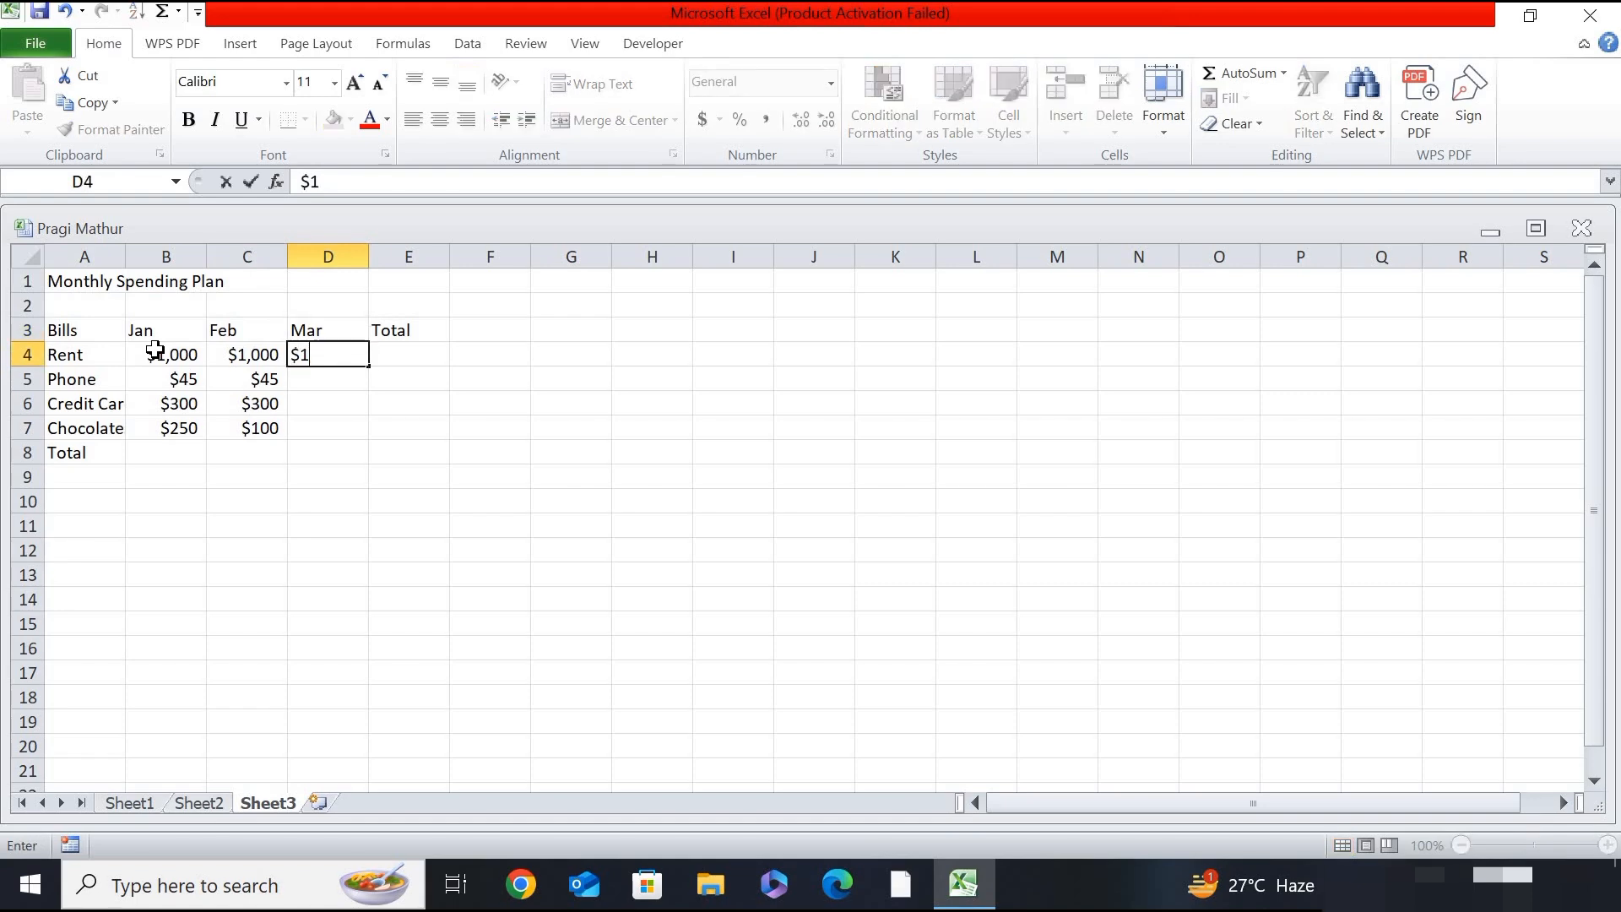
type(",00000")
key("Return")
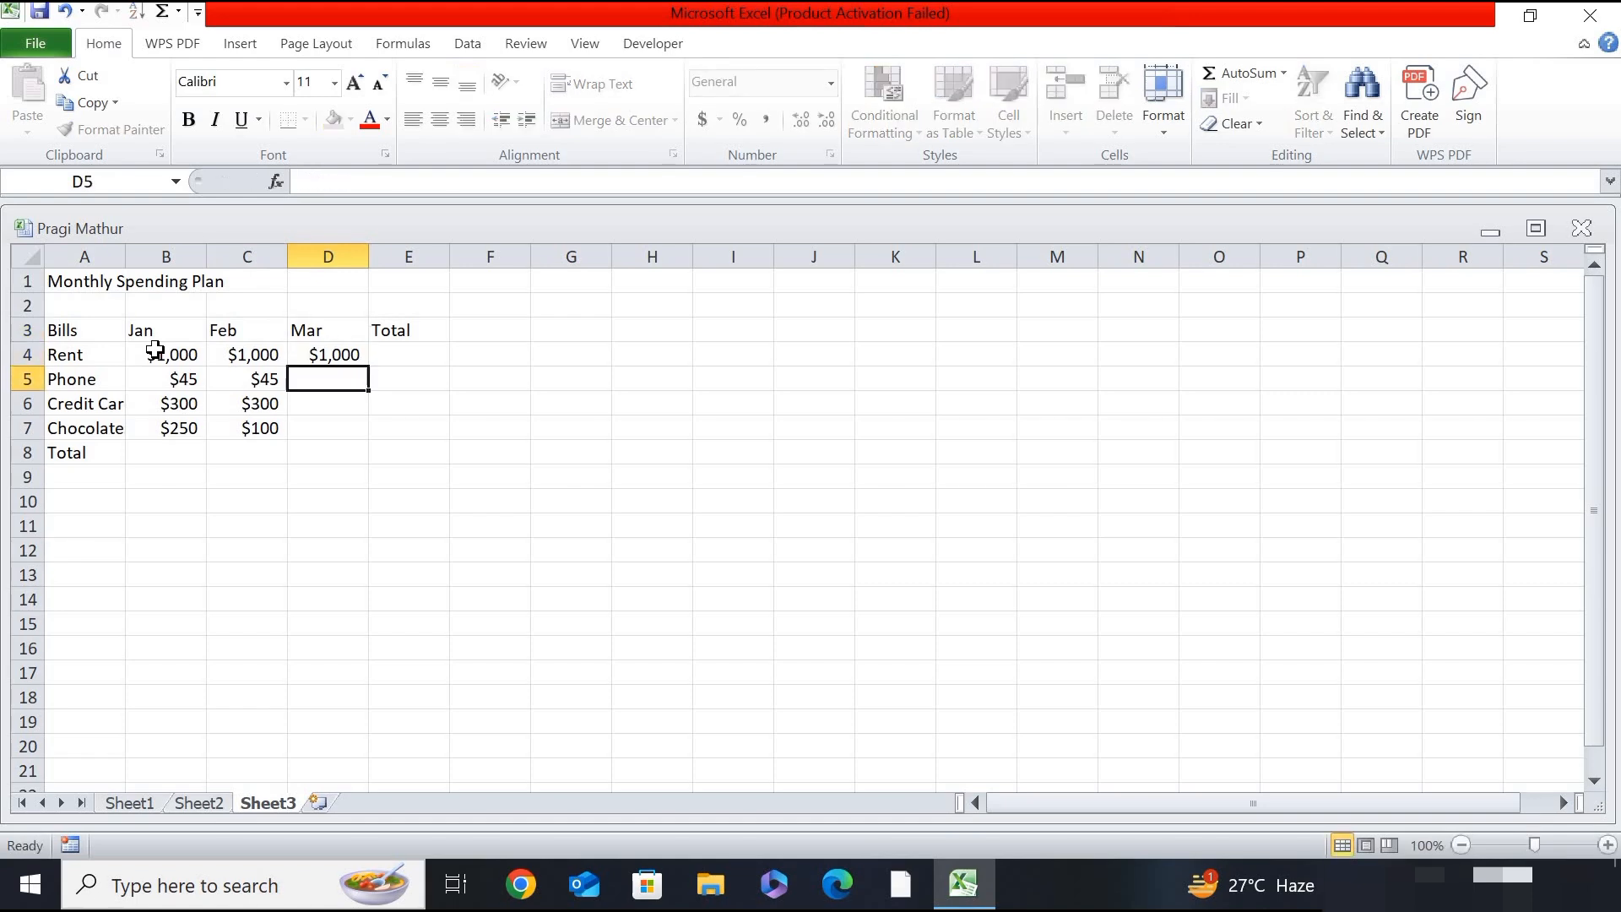
type("$")
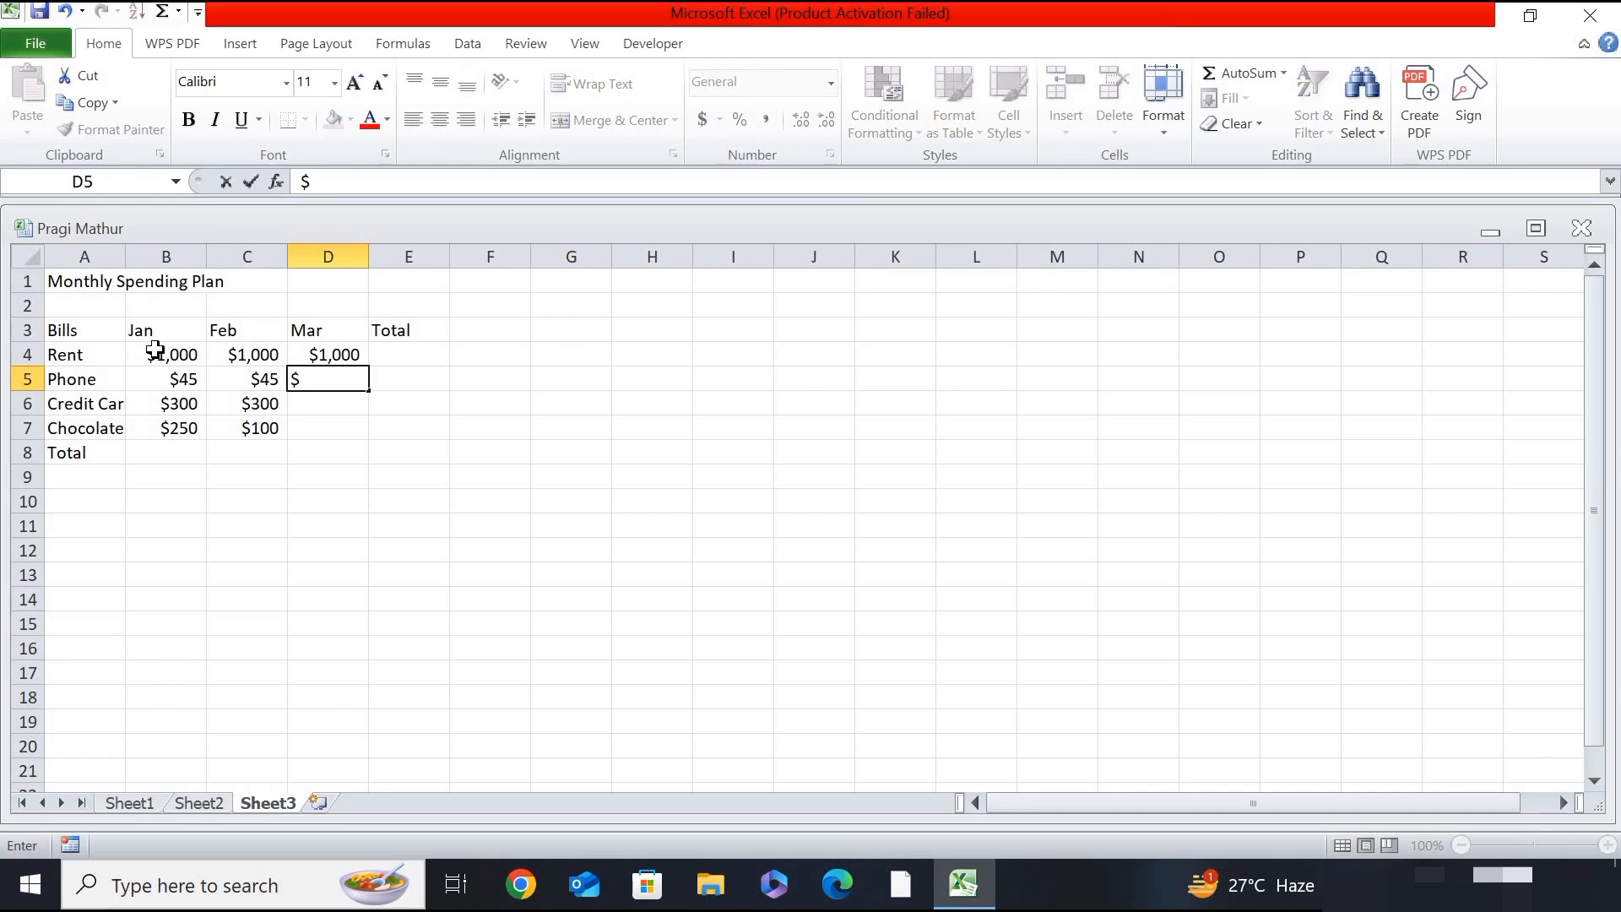
type("45")
key("Return")
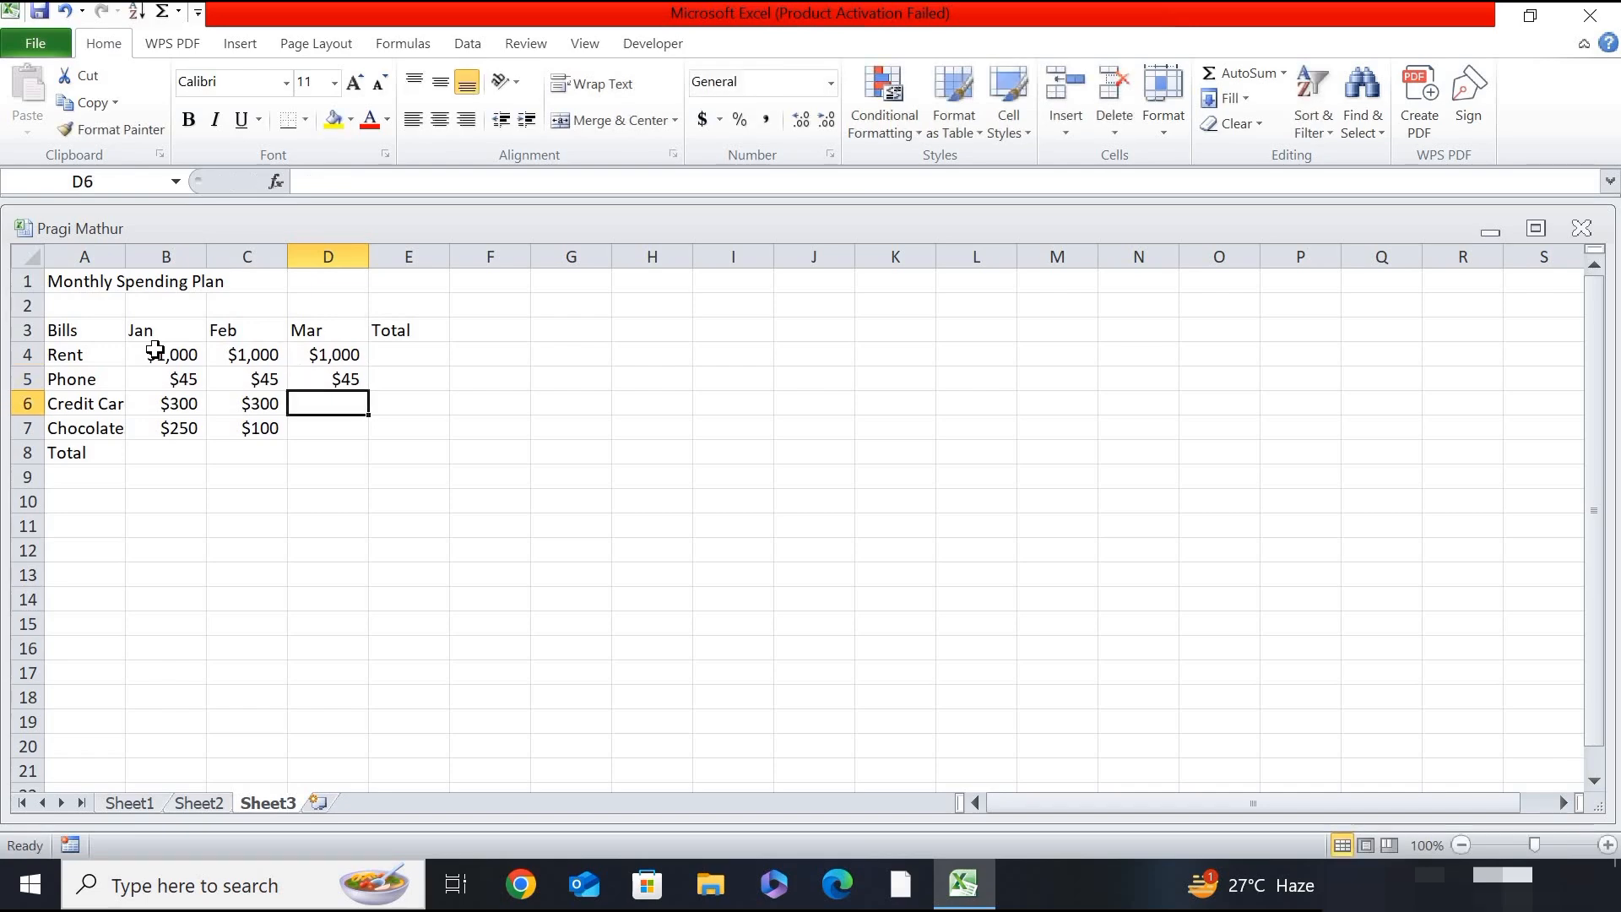
- Enter the March amounts for Credit Card as $500 in cell D6 and Chocolates as $300 in cell D7
type("$")
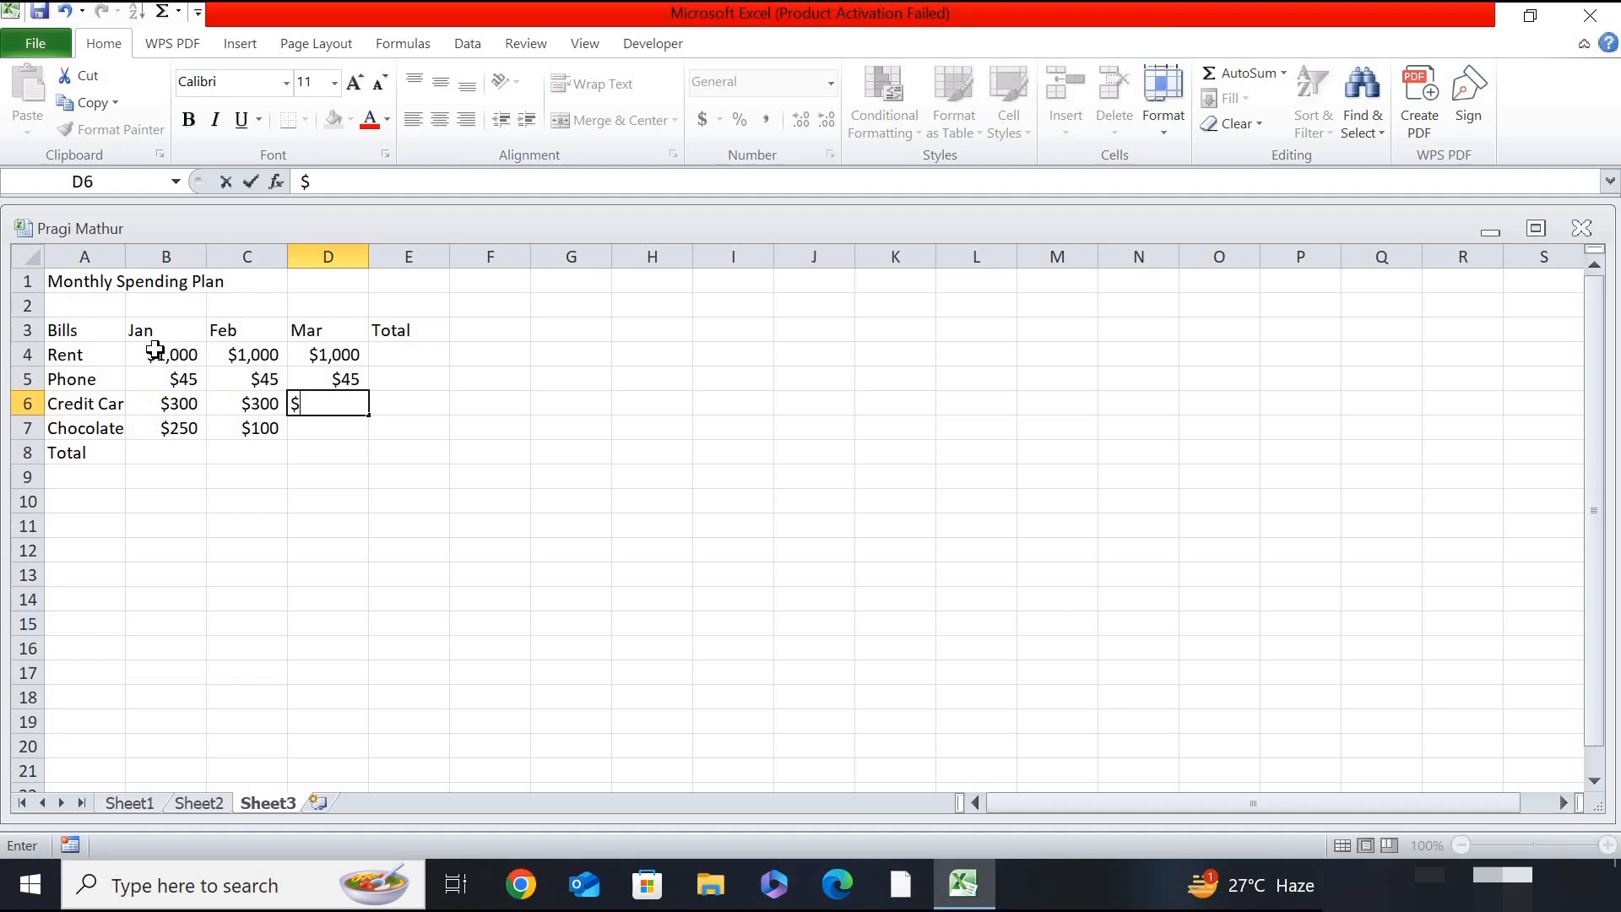
type("500")
key("Return")
type("$300")
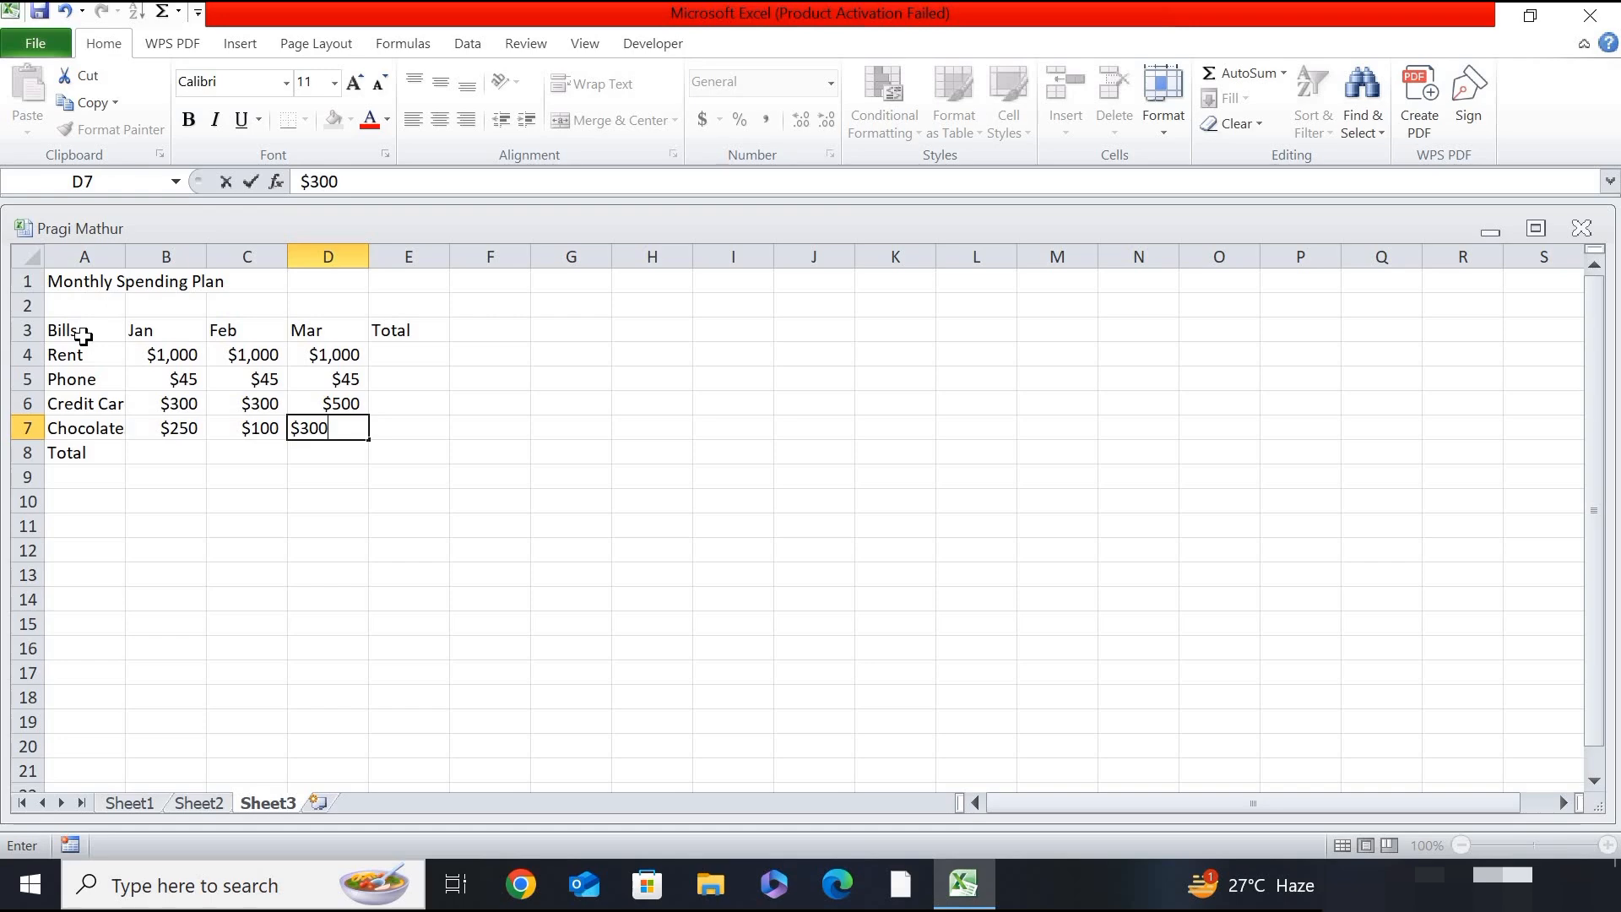
left_click_drag(83, 337, 108, 466)
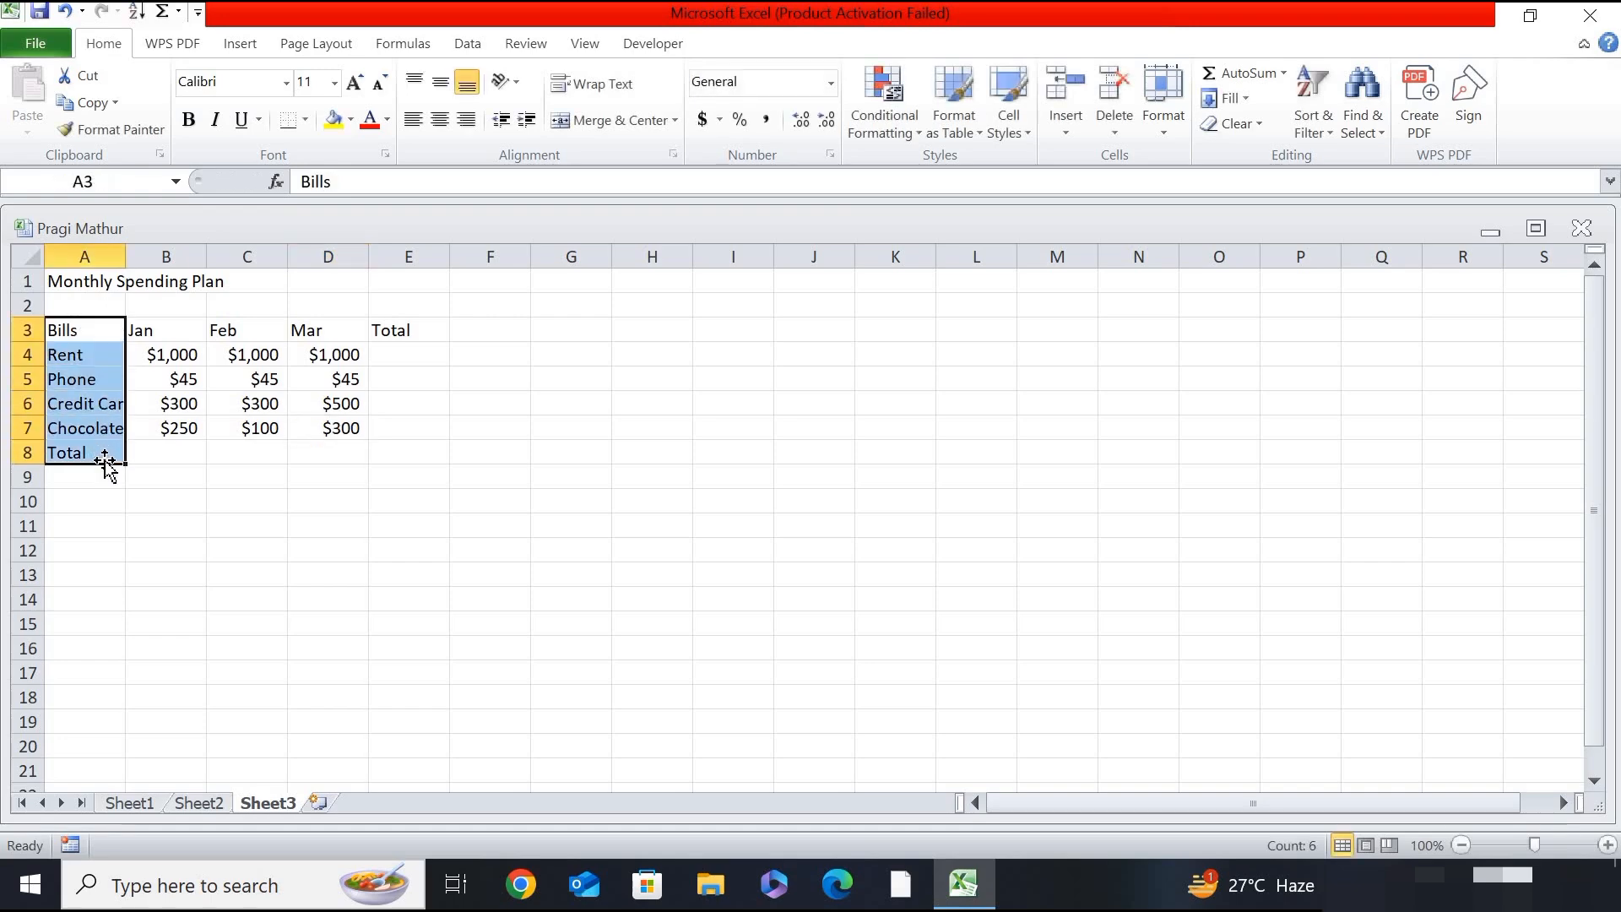
left_click(177, 448)
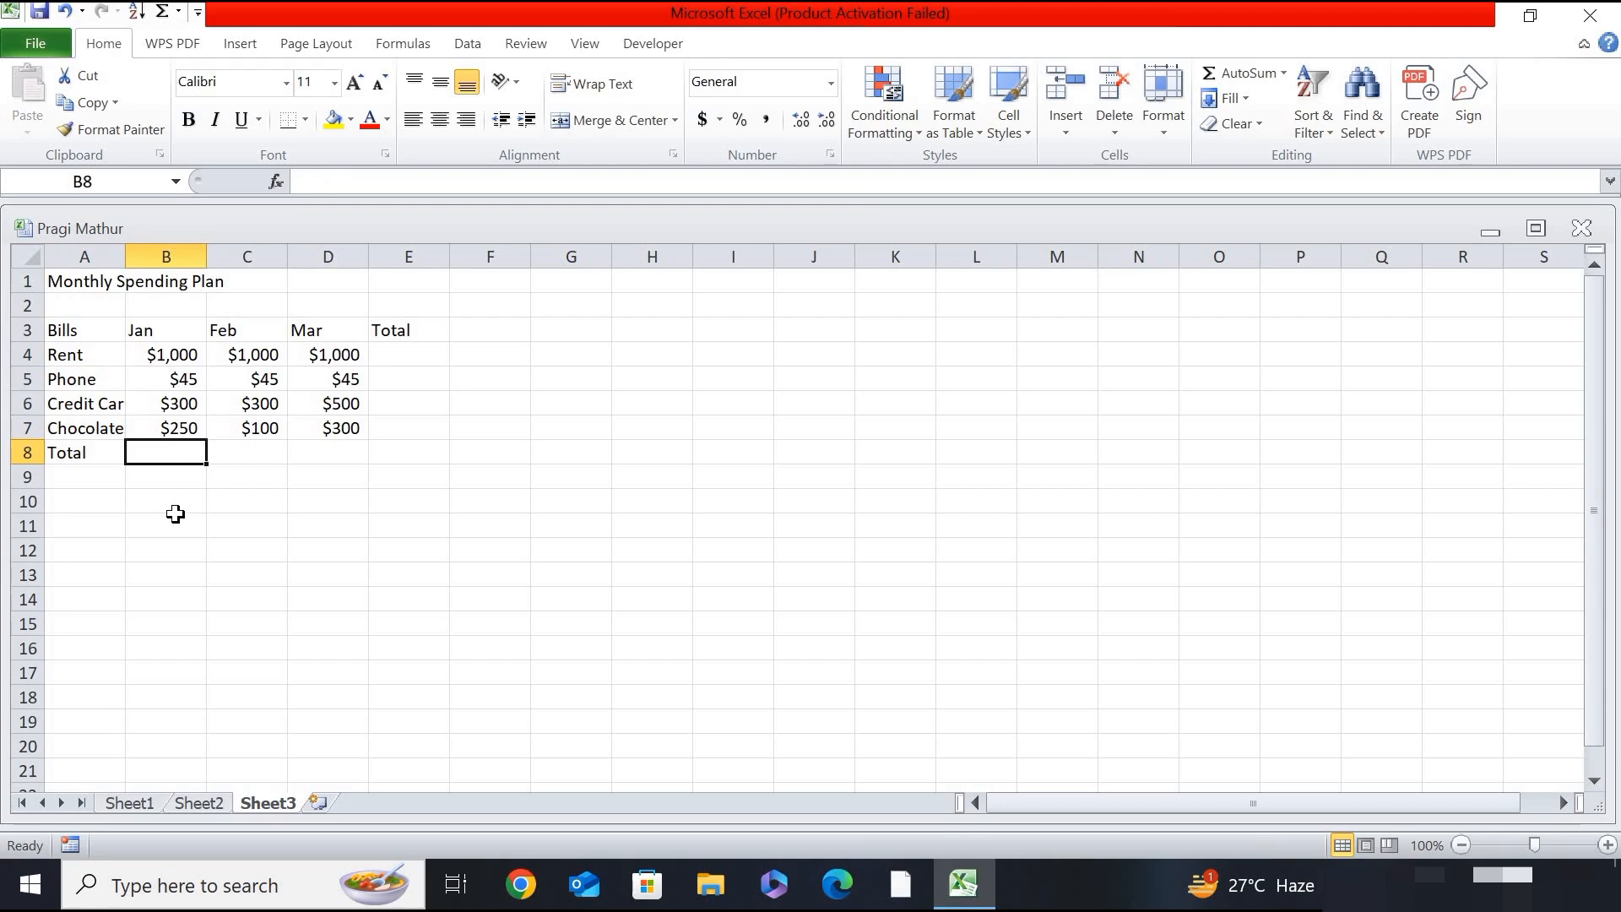
left_click(168, 360)
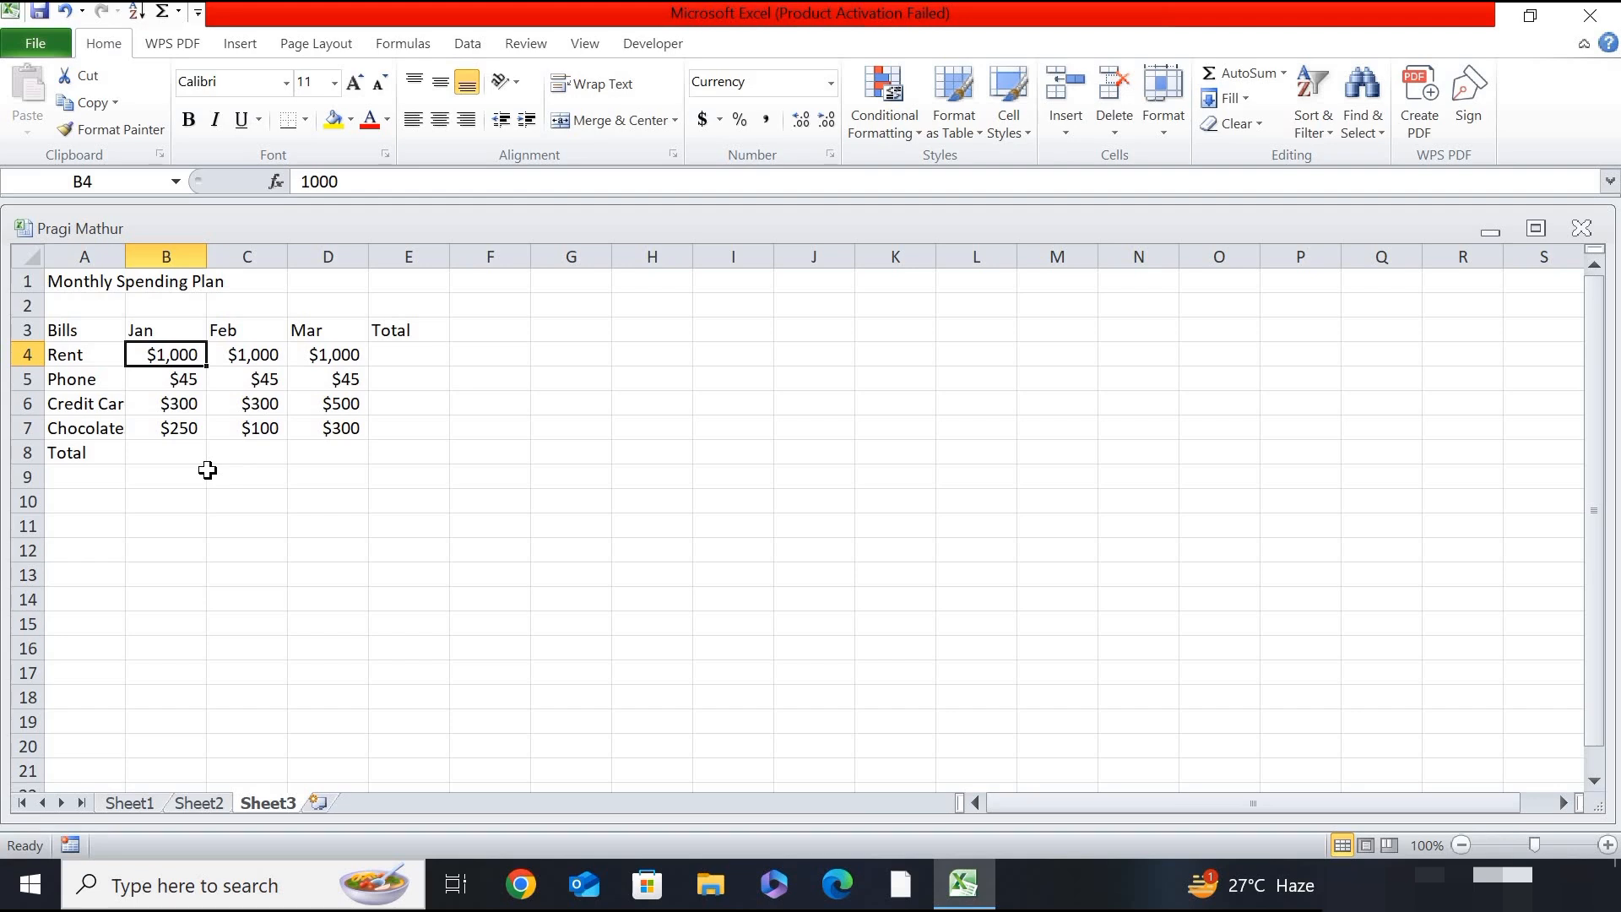
left_click(253, 574)
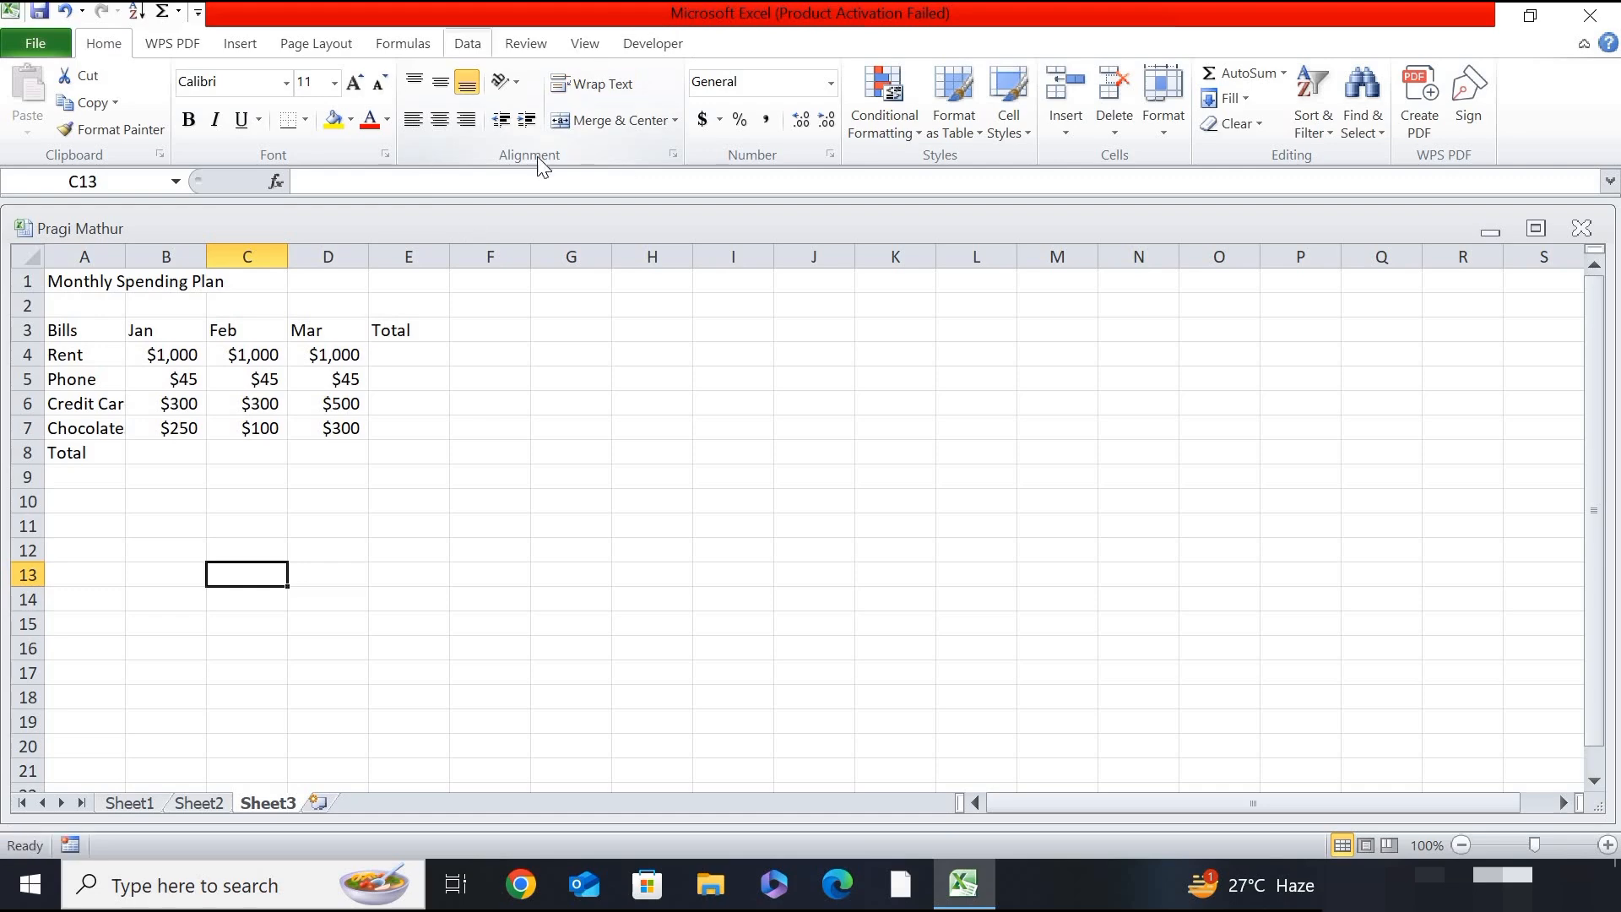
- Left-align the January amounts for Rent in cell B4 and Phone in cell B5
left_click(175, 361)
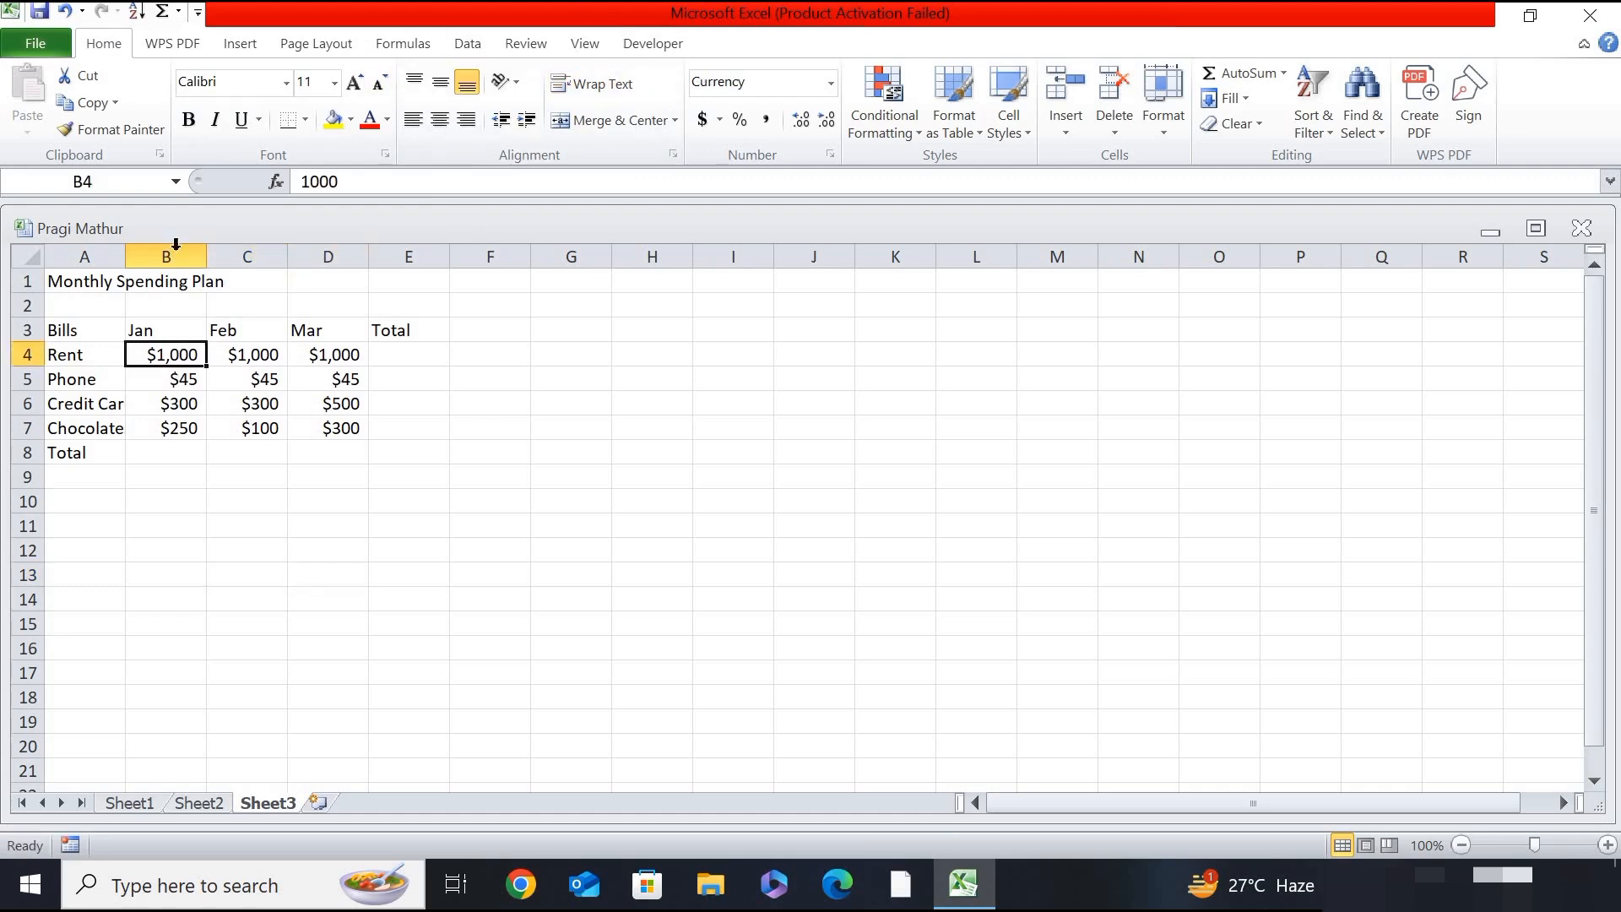
left_click(412, 123)
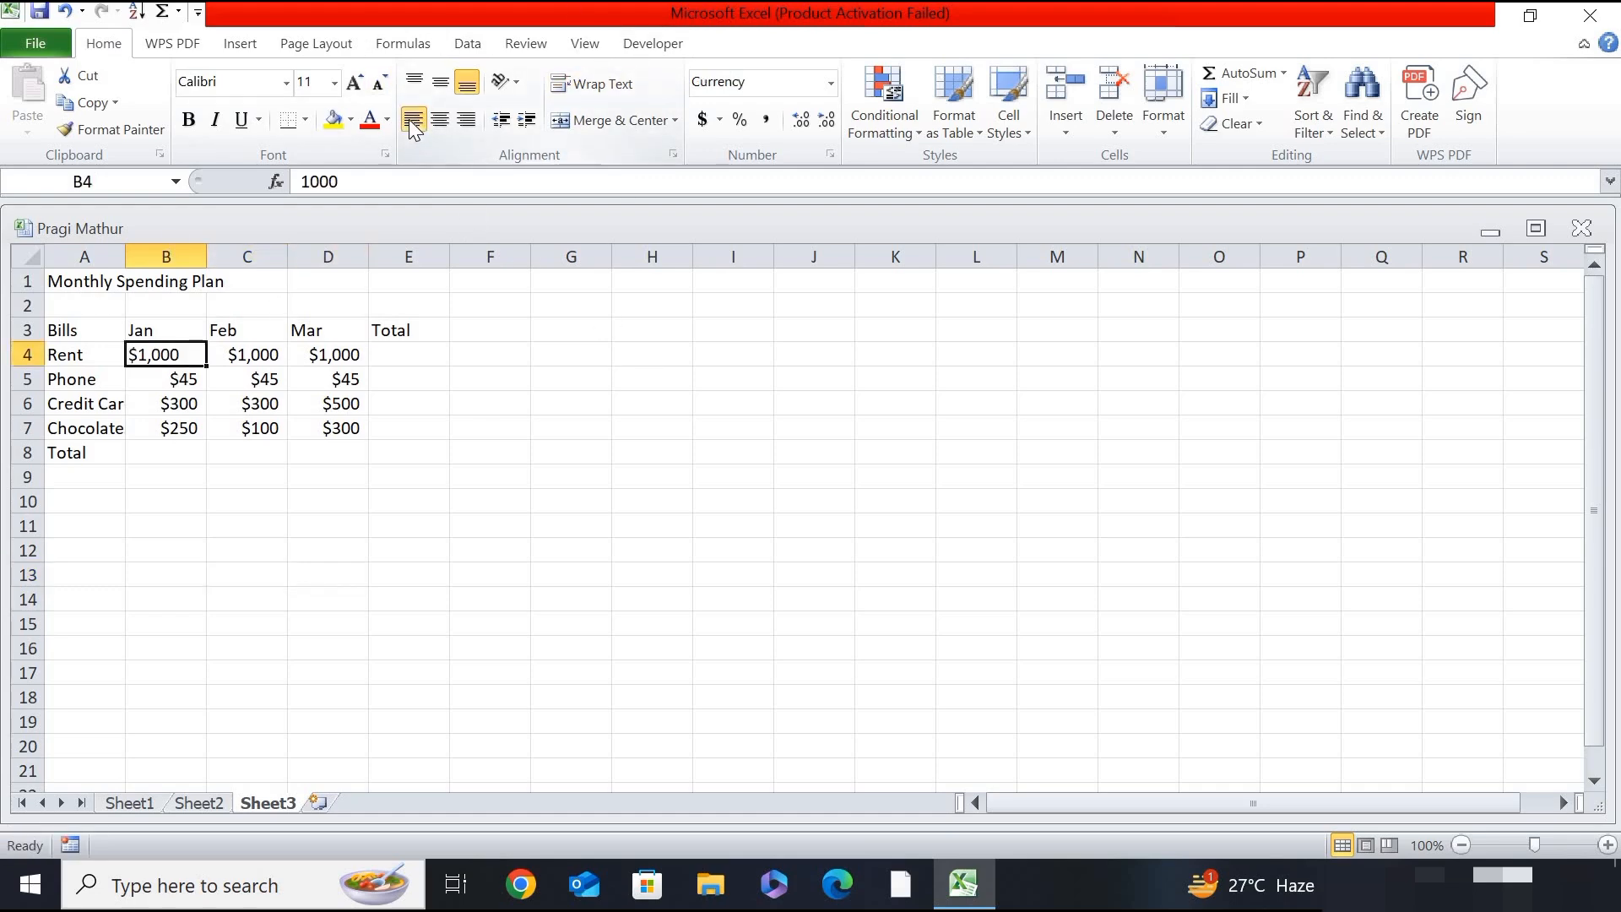
left_click(170, 378)
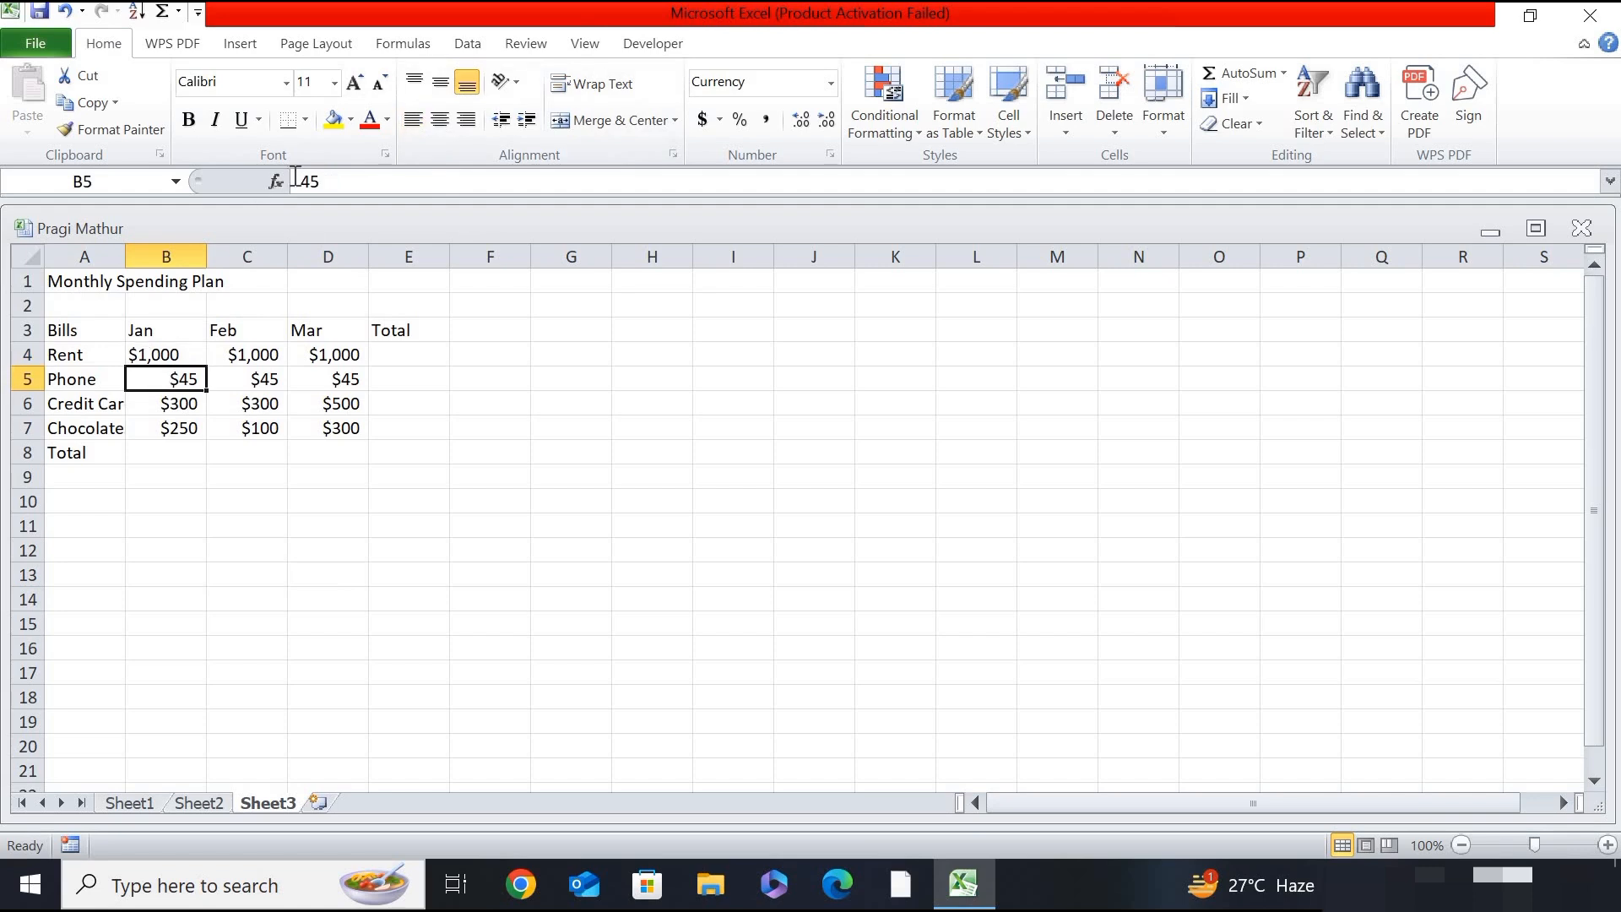
left_click(419, 119)
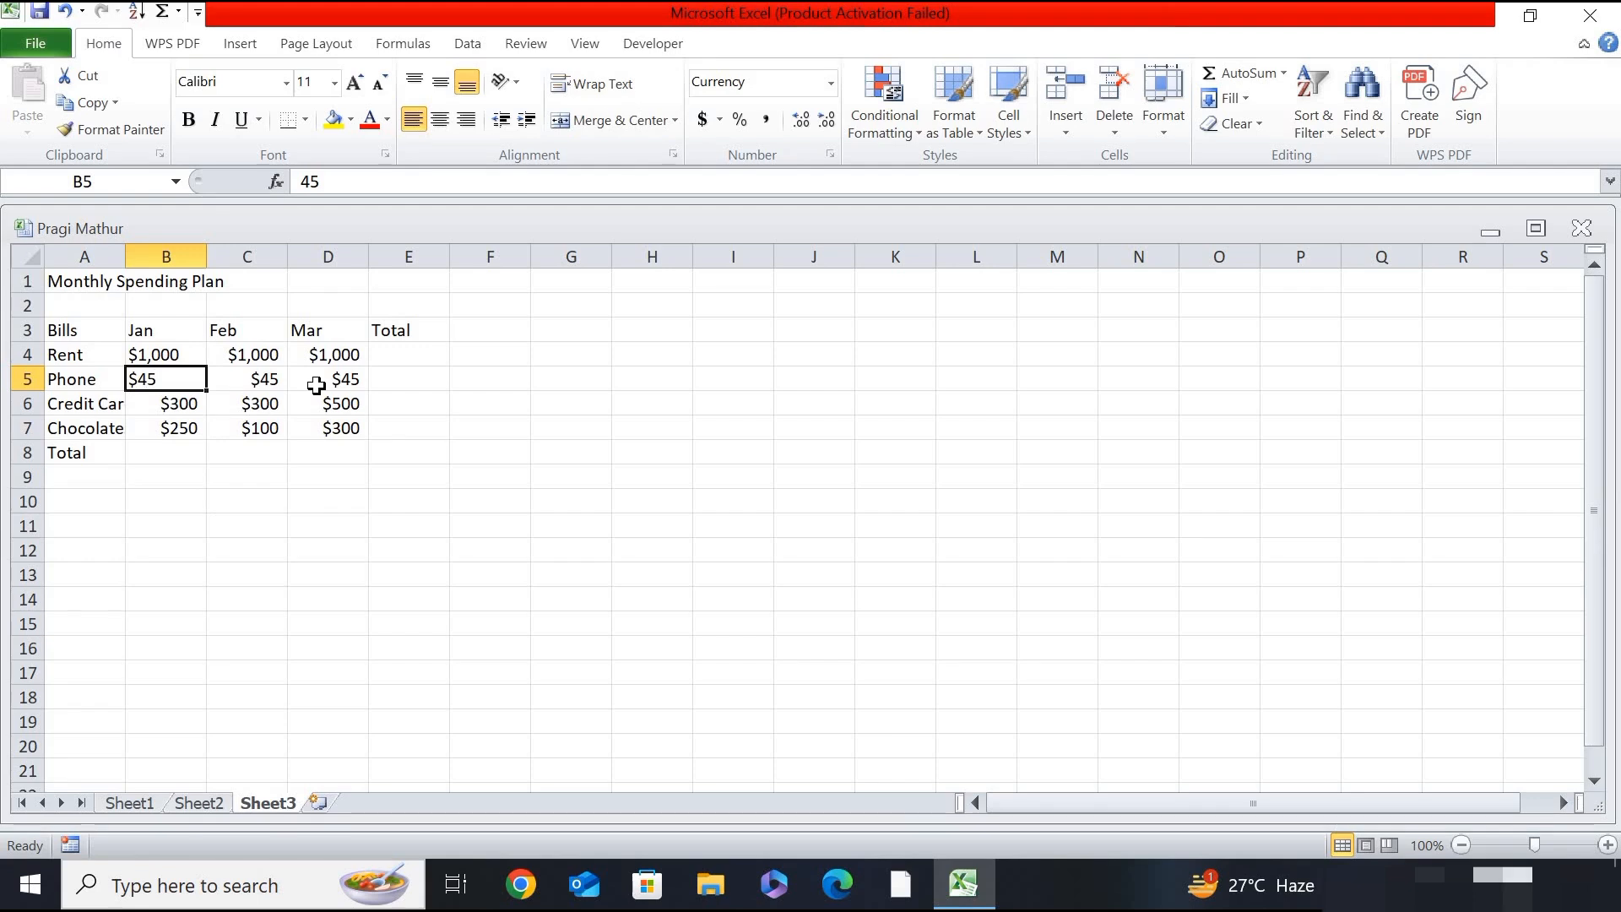
- Undo the left alignment of the January Rent and Phone amounts and deselect them
key("ctrl+z")
key("ctrl+z")
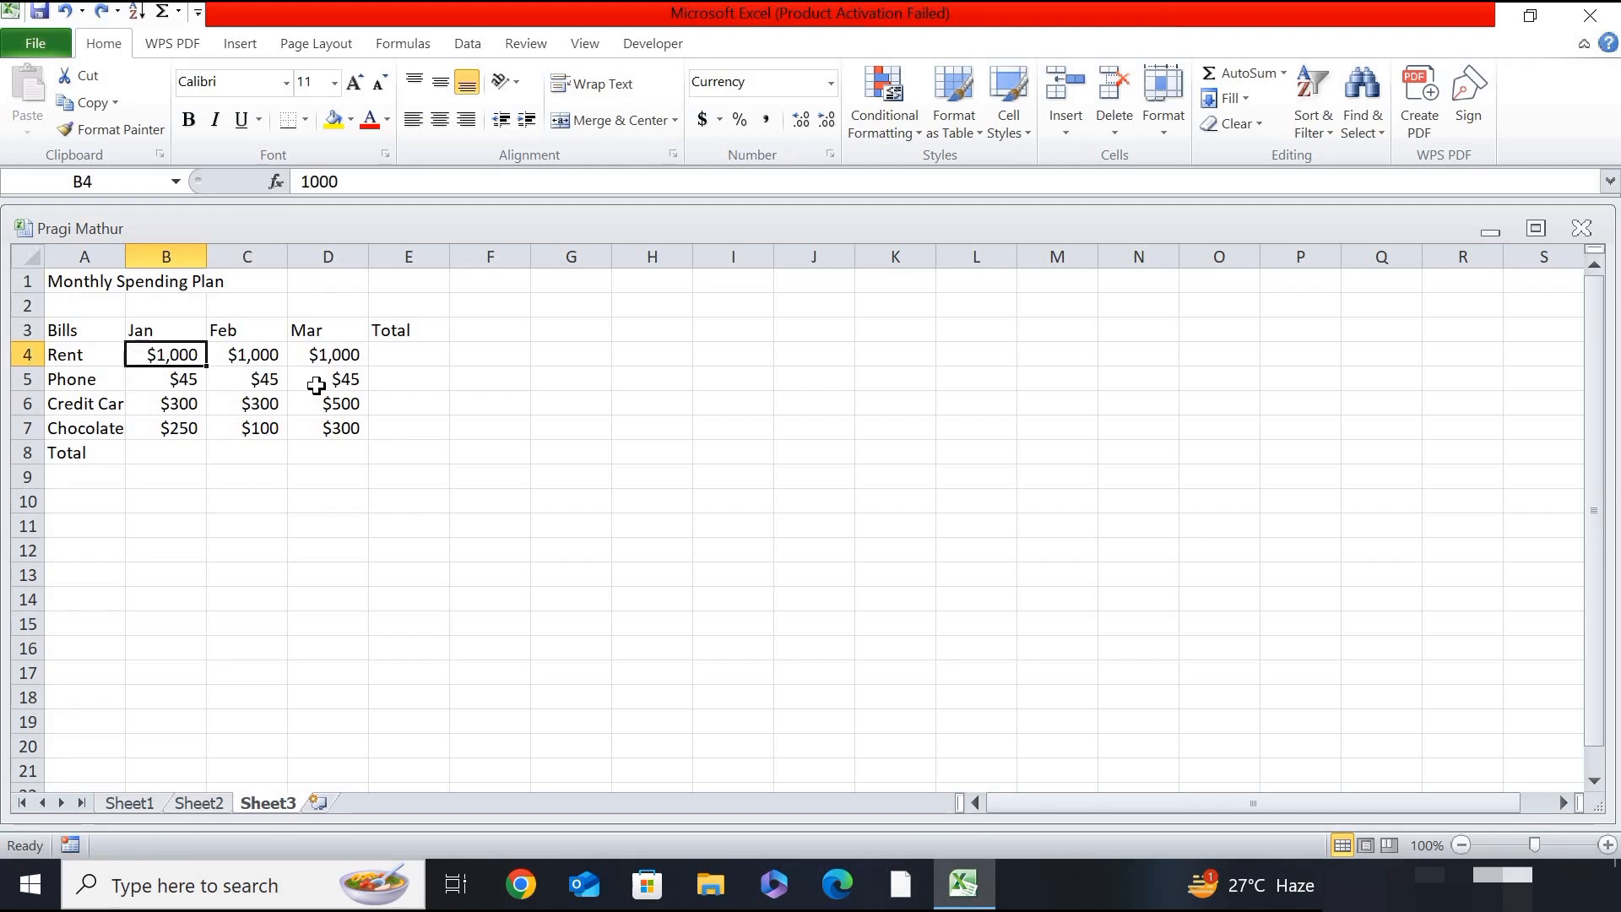
left_click(483, 470)
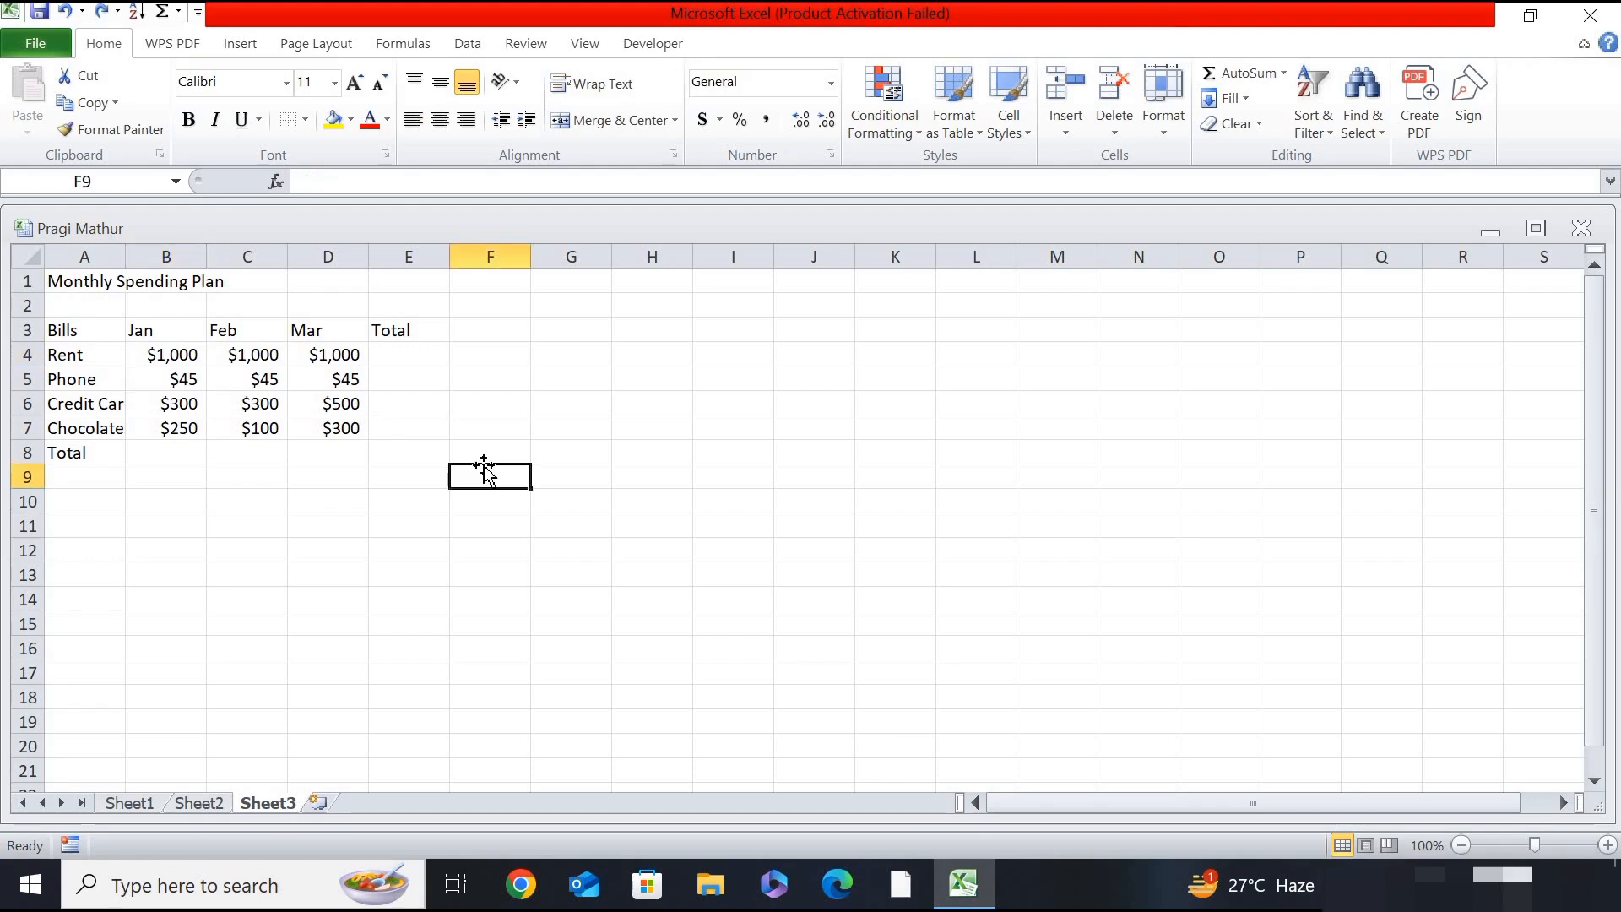